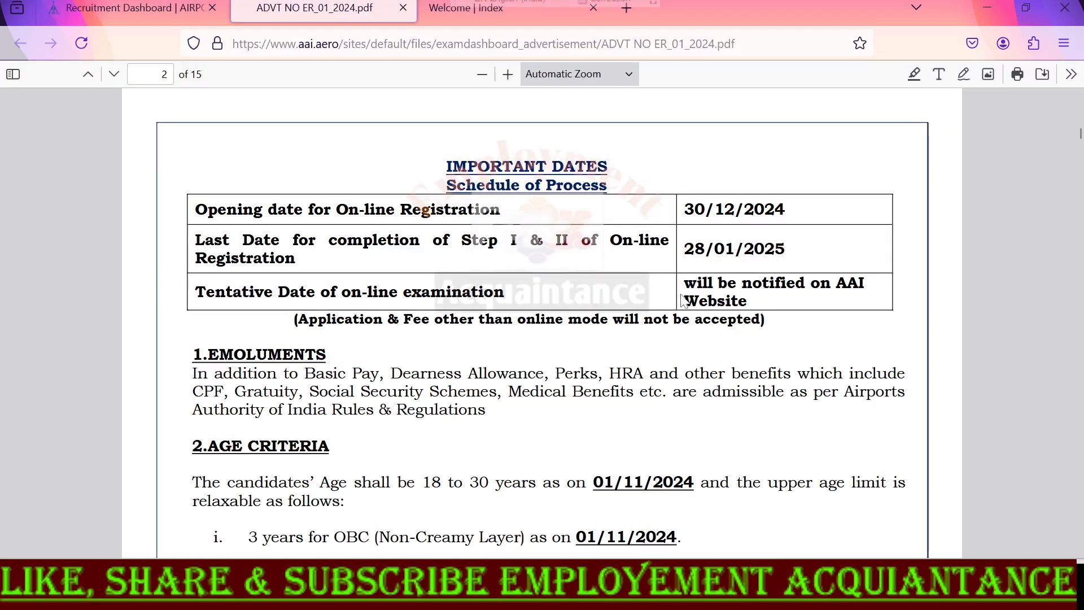
# - Review the important dates and highlight the eligible domicile states in the recruitment advertisement
pyautogui.scroll(5, 685, 301)
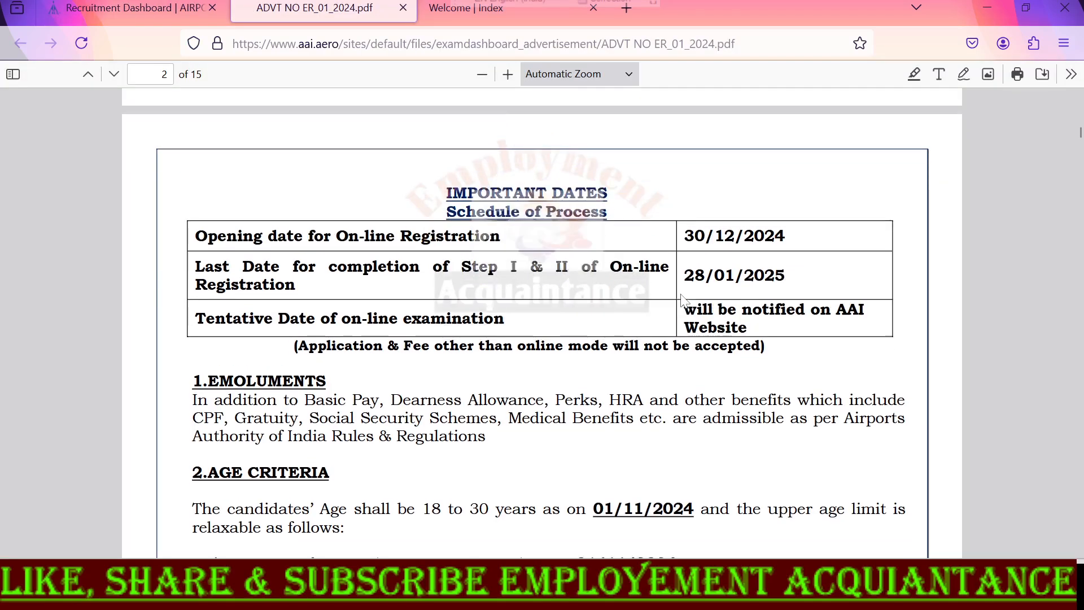
pyautogui.scroll(-2, 681, 294)
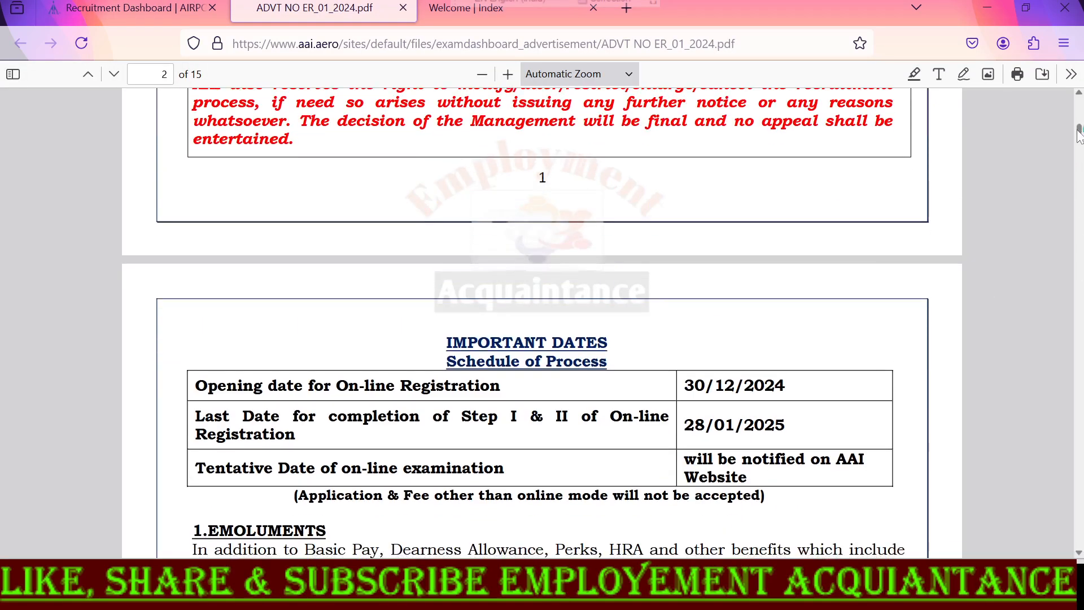
pyautogui.moveTo(1078, 130); pyautogui.dragTo(1078, 95)
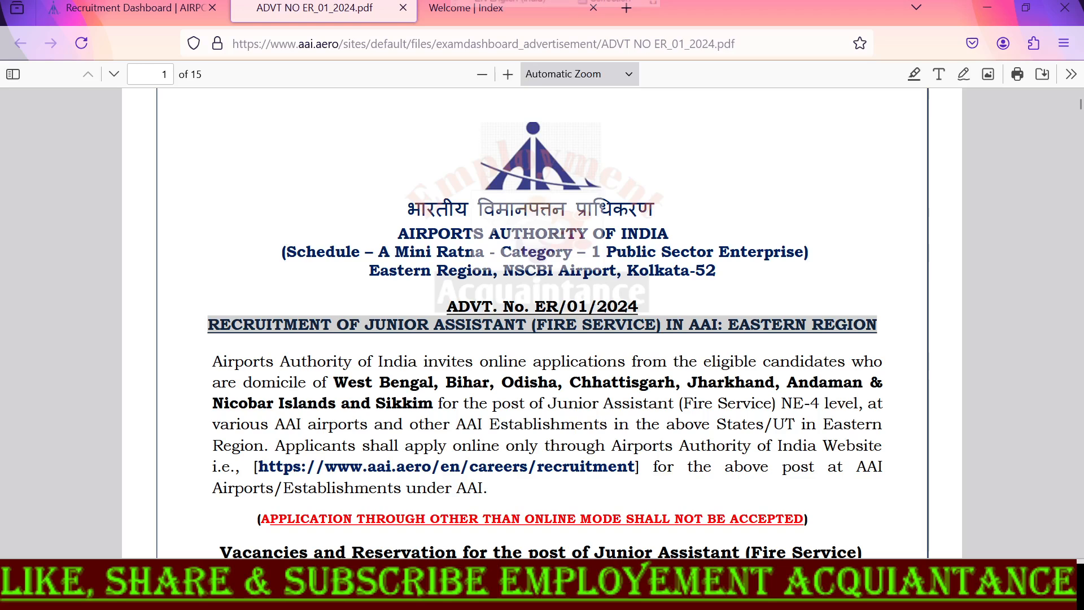
pyautogui.moveTo(333, 383); pyautogui.dragTo(435, 404)
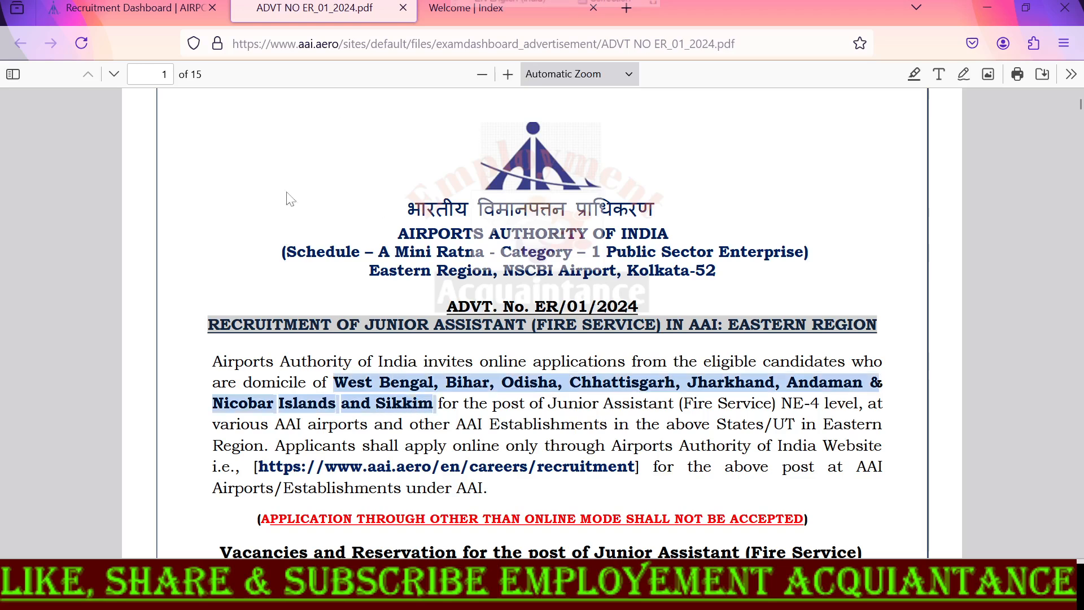
# - Switch to the AAI ER application welcome page and examine its instructions, general links, and start and last dates for application
pyautogui.click(135, 8)
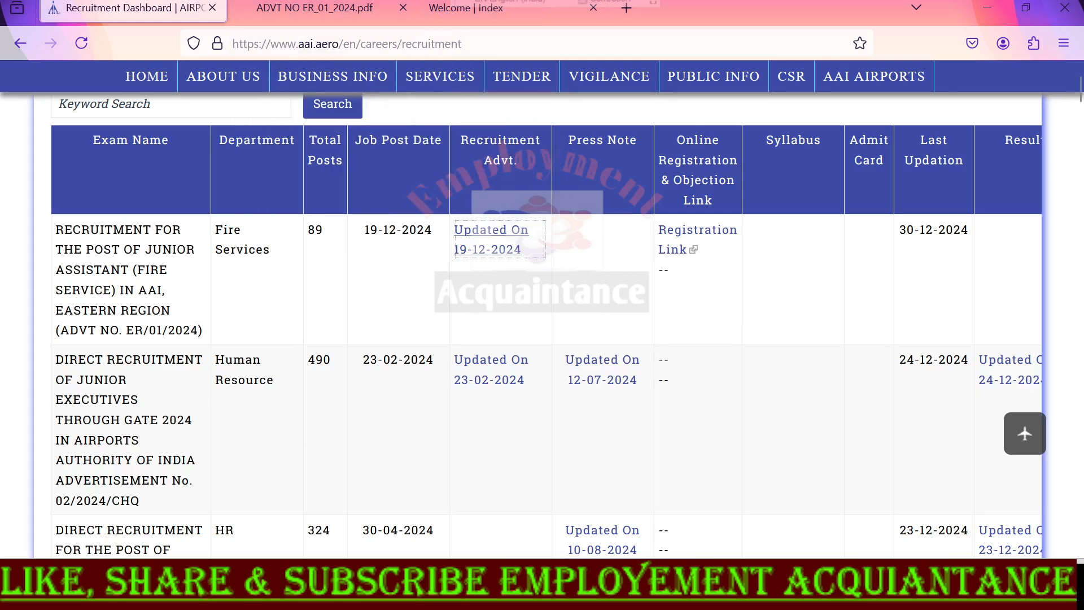
pyautogui.click(458, 11)
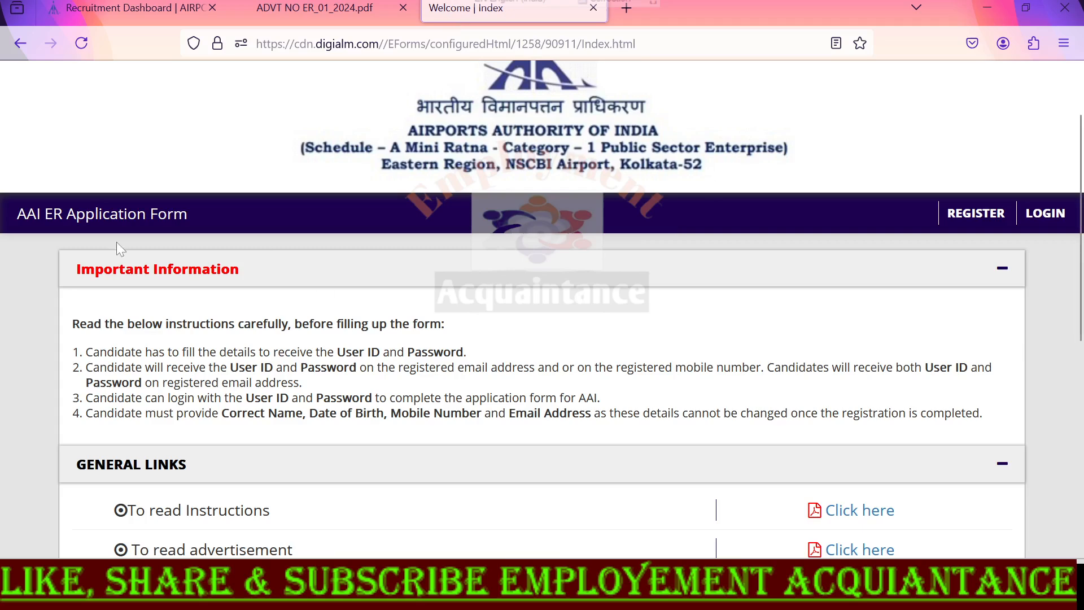
pyautogui.scroll(2, 495, 308)
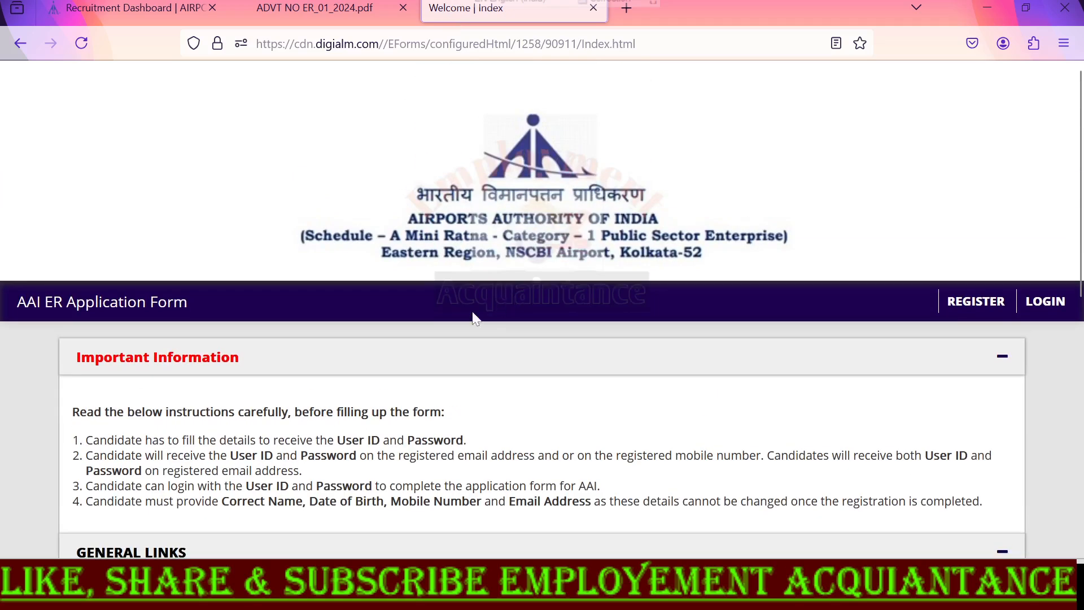
pyautogui.scroll(-2, 372, 319)
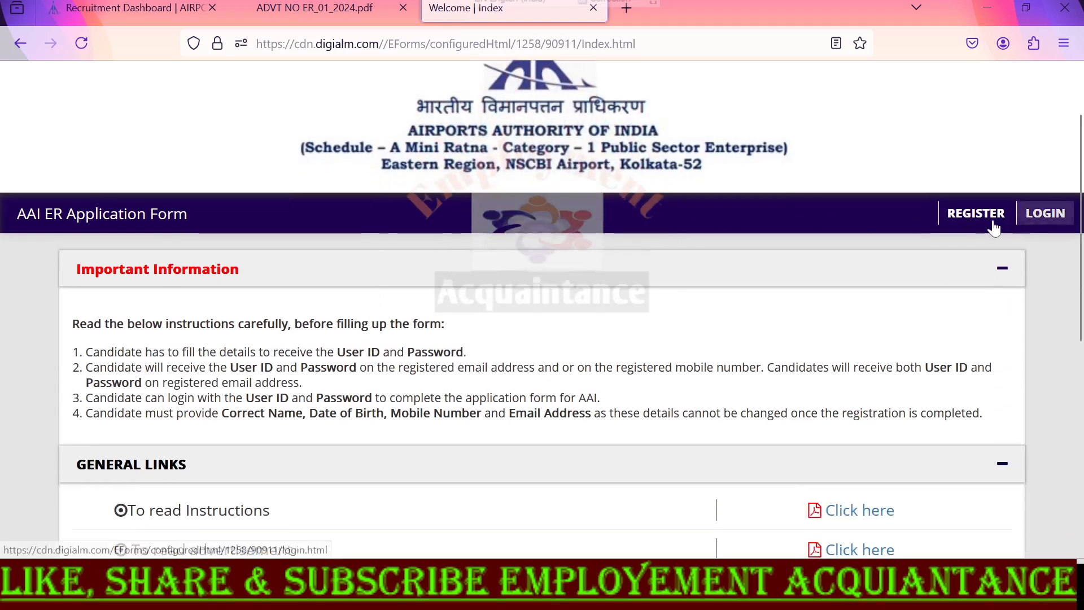
pyautogui.click(959, 217)
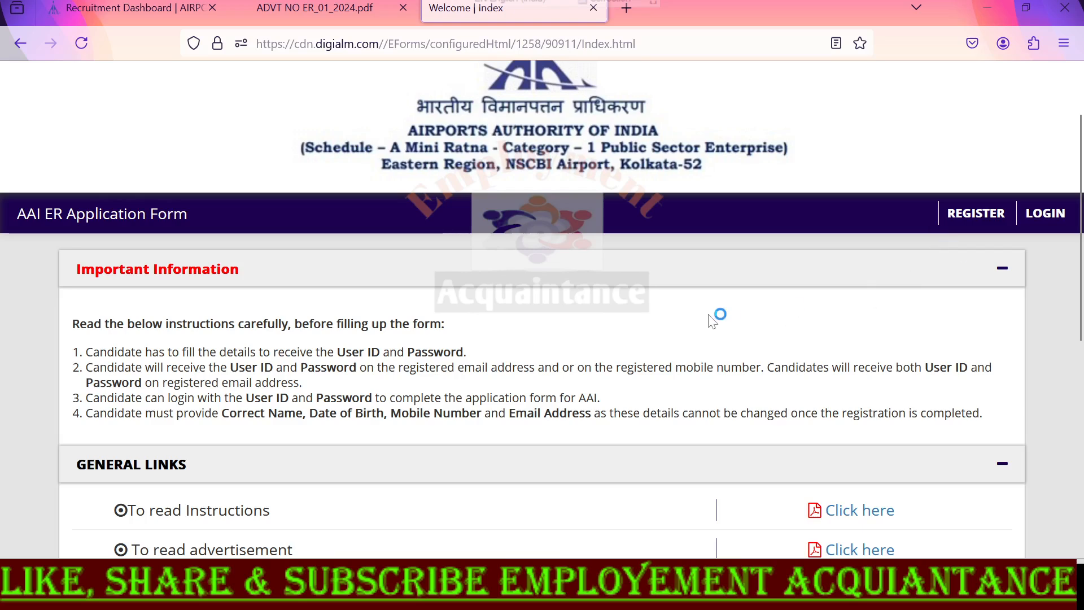
pyautogui.scroll(-2, 286, 438)
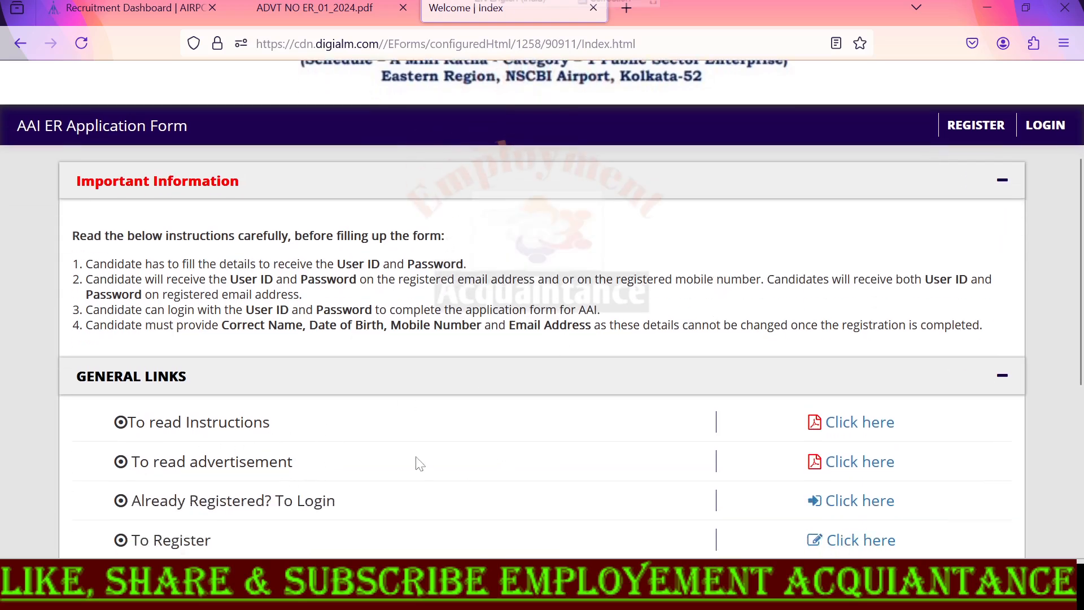
pyautogui.scroll(-7, 557, 467)
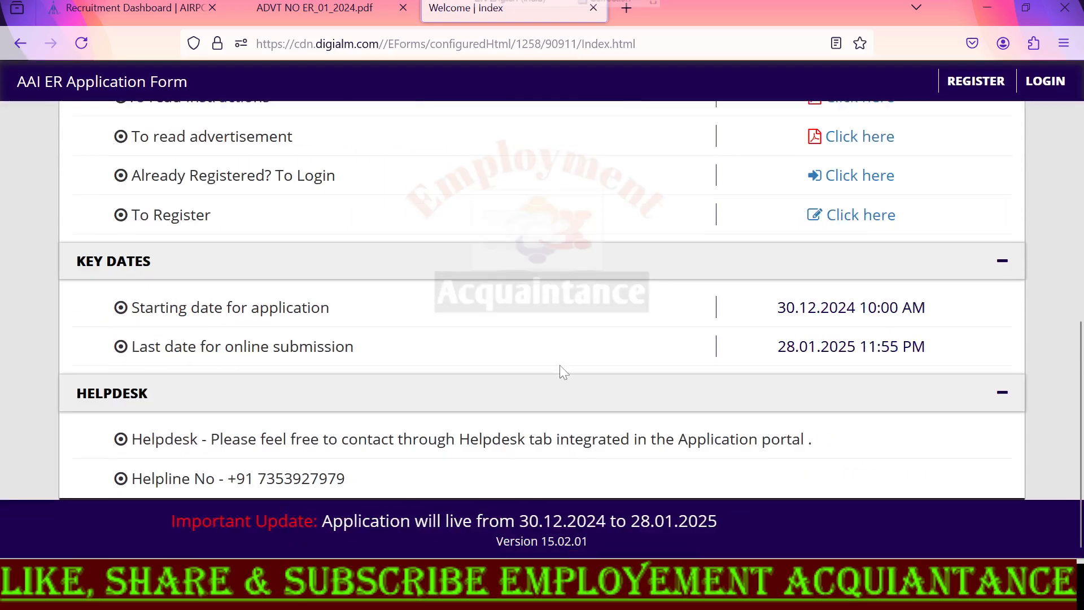
pyautogui.moveTo(777, 307); pyautogui.dragTo(926, 307)
pyautogui.moveTo(787, 346); pyautogui.dragTo(932, 347)
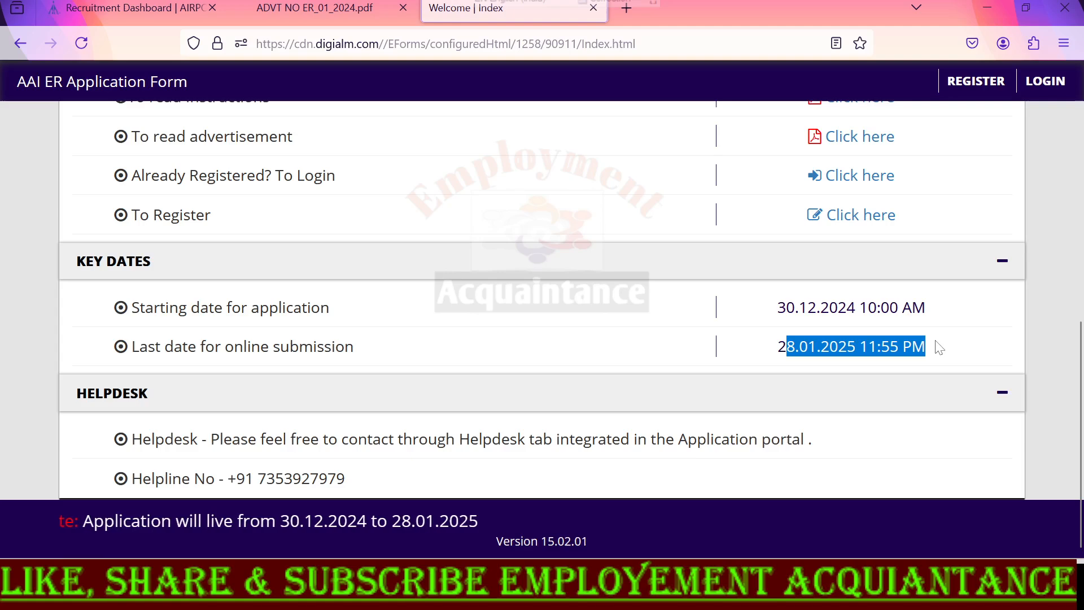
# - Open the AAI ER registration form and select Junior Assistant (Fire Service) as the post name
pyautogui.scroll(9, 731, 331)
pyautogui.click(959, 214)
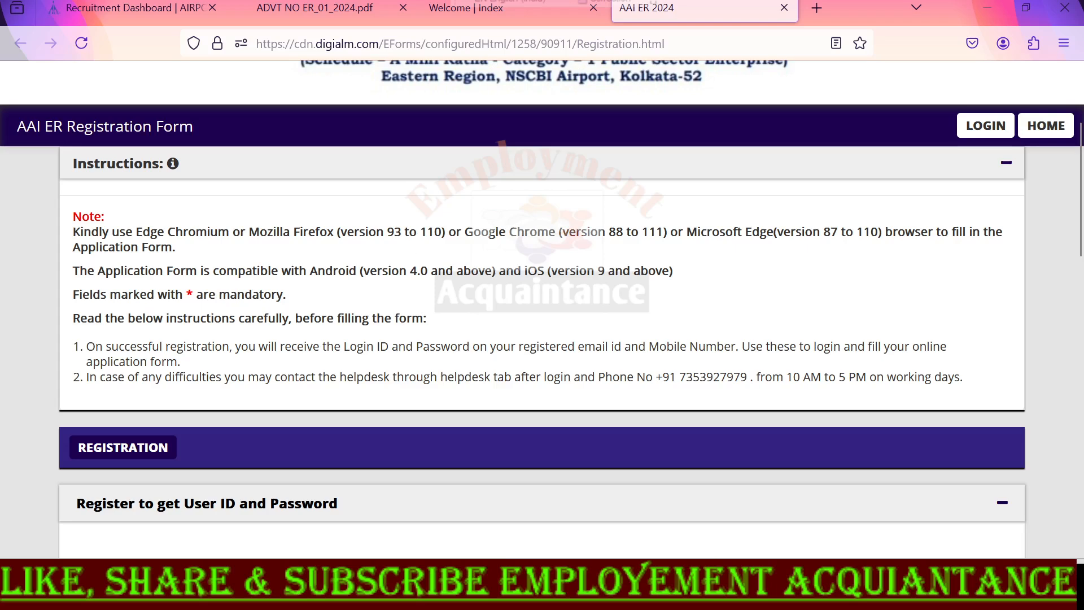
pyautogui.scroll(-5, 398, 298)
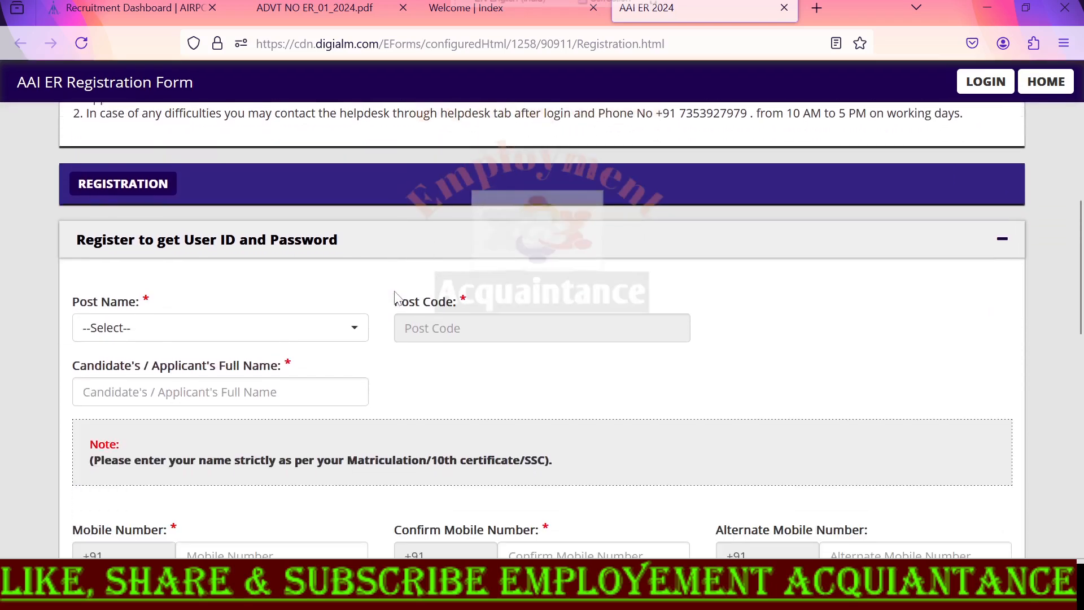
pyautogui.scroll(1, 394, 291)
pyautogui.scroll(-3, 394, 291)
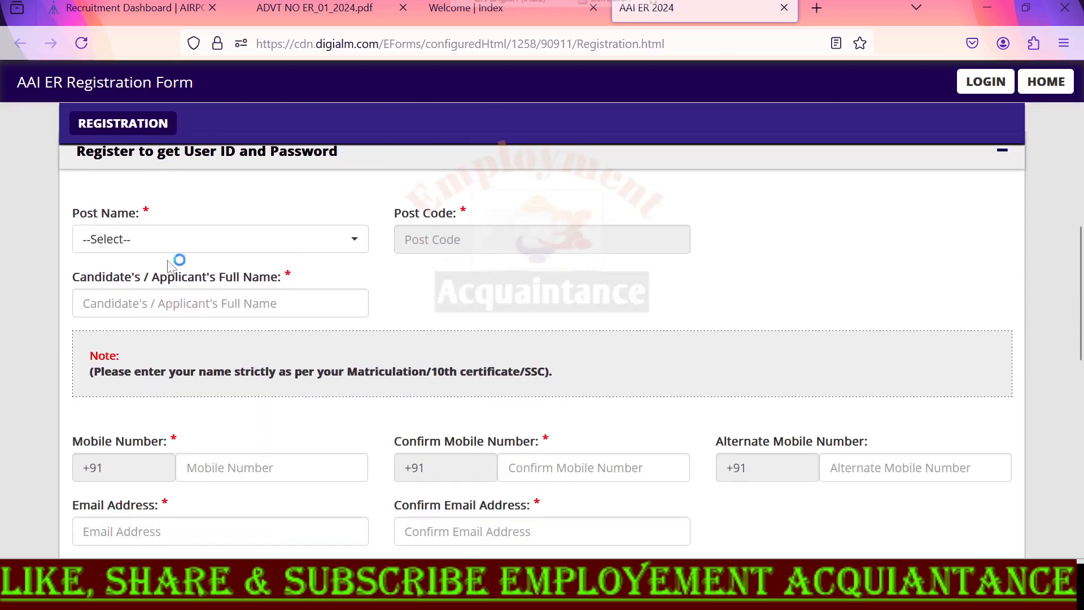
pyautogui.click(168, 244)
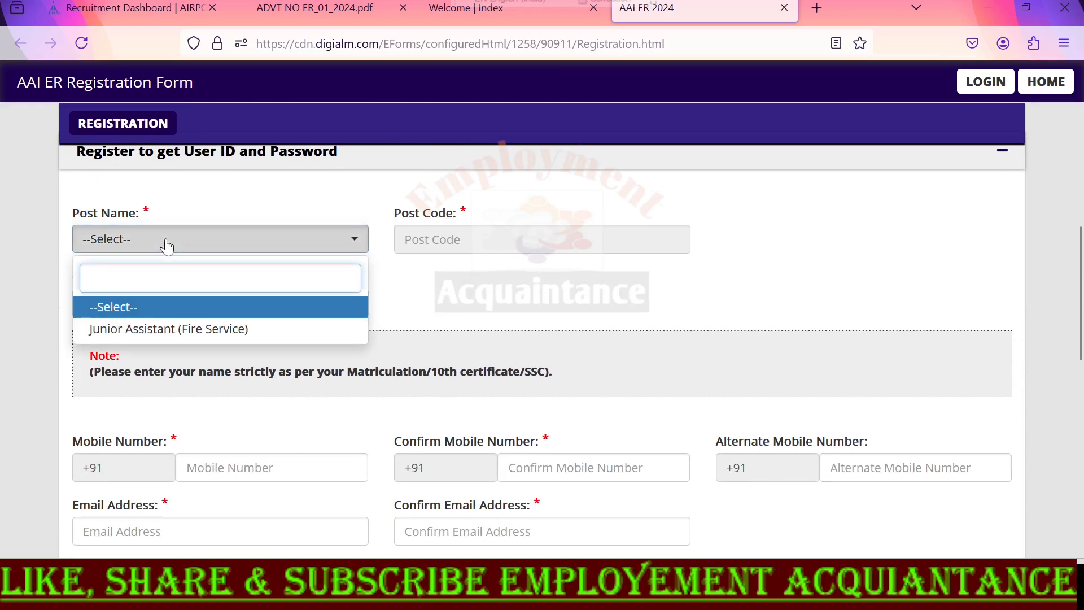
pyautogui.click(169, 331)
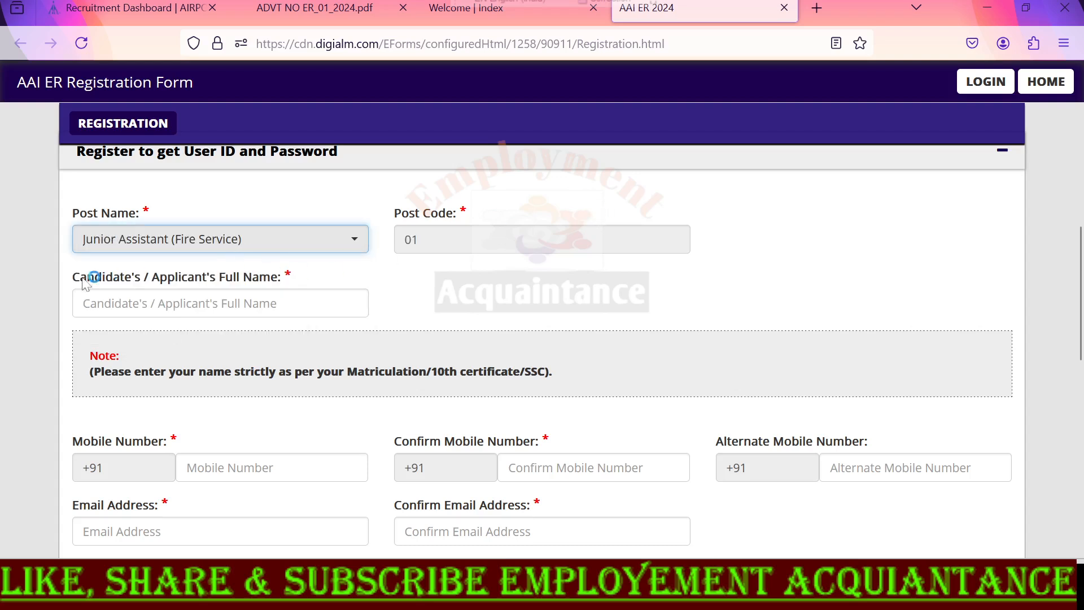
# - Fill in the applicant's full name, mobile number and e-mail address, then enter and validate the OTP
pyautogui.moveTo(76, 282); pyautogui.dragTo(291, 275)
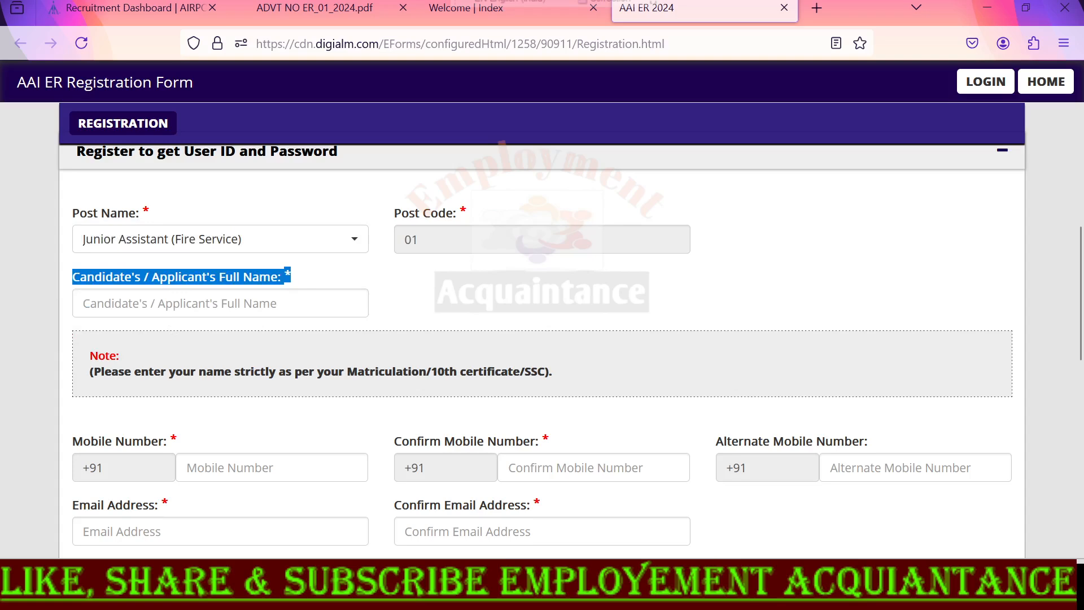
pyautogui.scroll(-3, 85, 326)
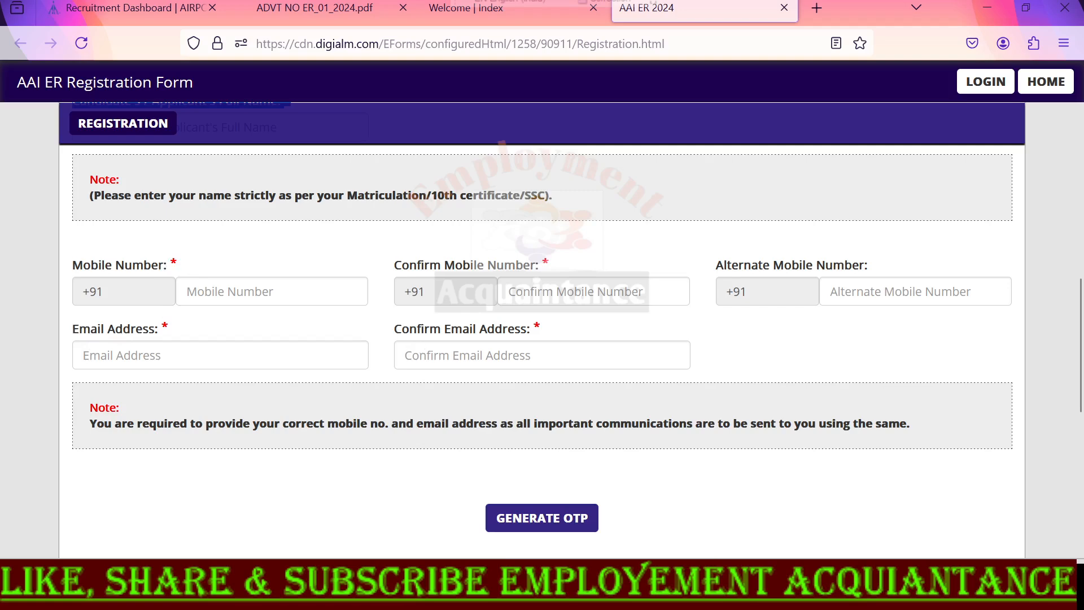
pyautogui.scroll(-2, 482, 360)
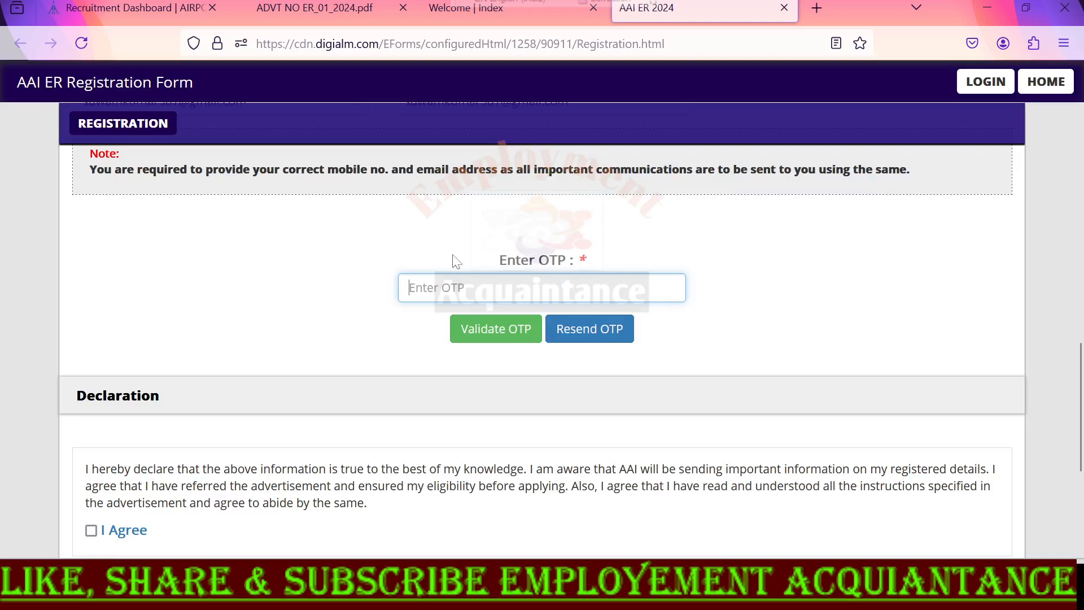
pyautogui.click(506, 270)
pyautogui.click(511, 330)
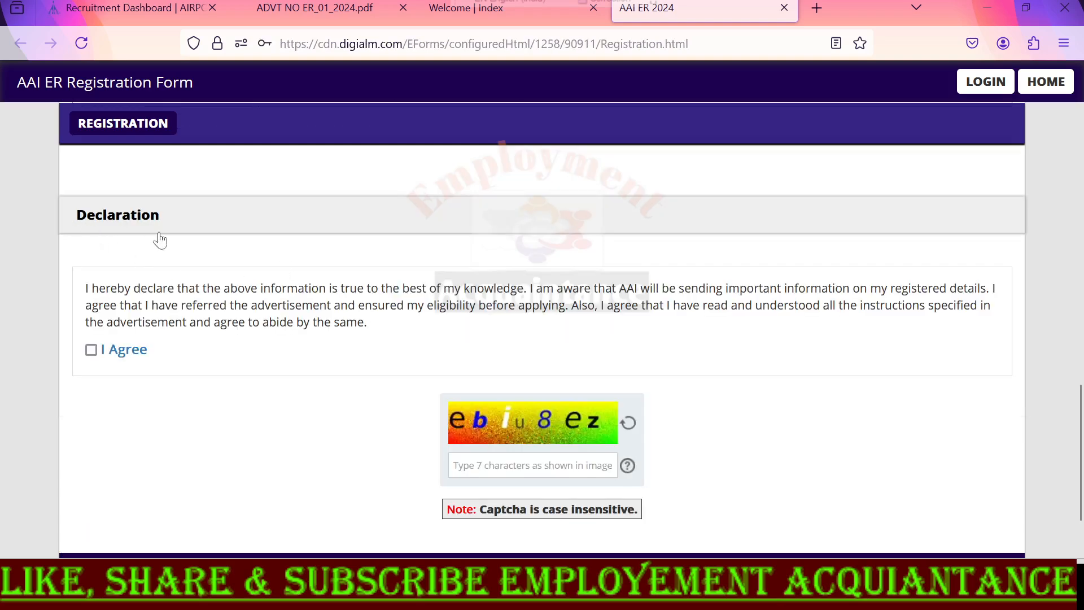
# - Agree to the declaration, enter the captcha text and mark all four entered values as displayed correctly
pyautogui.click(92, 351)
pyautogui.scroll(-2, 395, 441)
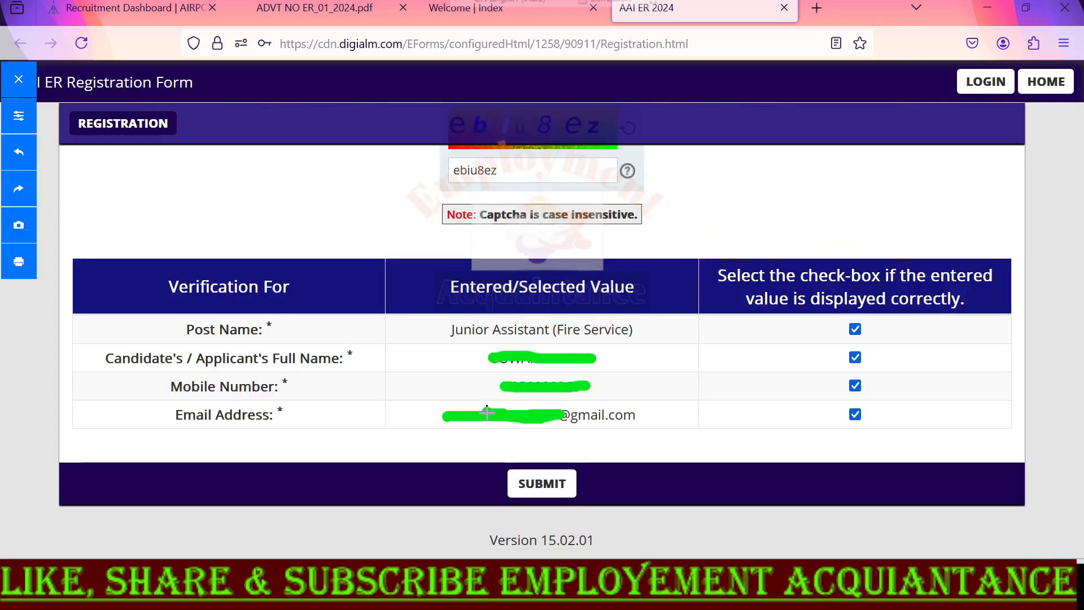
# - Annotate the verification table in green with a bracket beside the field names, a tick at the post name, and circles around the check-boxes and Submit
pyautogui.moveTo(319, 281)
pyautogui.mouseDown()
pyautogui.moveTo(353, 278)
pyautogui.moveTo(365, 416)
pyautogui.moveTo(347, 434)
pyautogui.mouseUp()
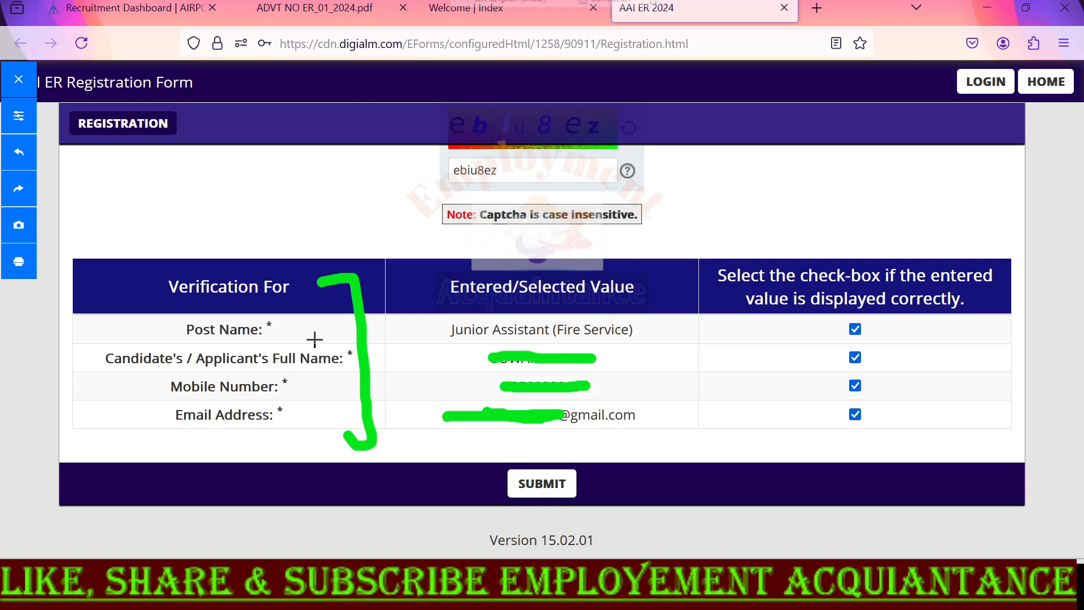
pyautogui.moveTo(656, 331); pyautogui.dragTo(677, 326)
pyautogui.moveTo(875, 317)
pyautogui.mouseDown()
pyautogui.moveTo(852, 317)
pyautogui.moveTo(858, 339)
pyautogui.moveTo(864, 327)
pyautogui.mouseUp()
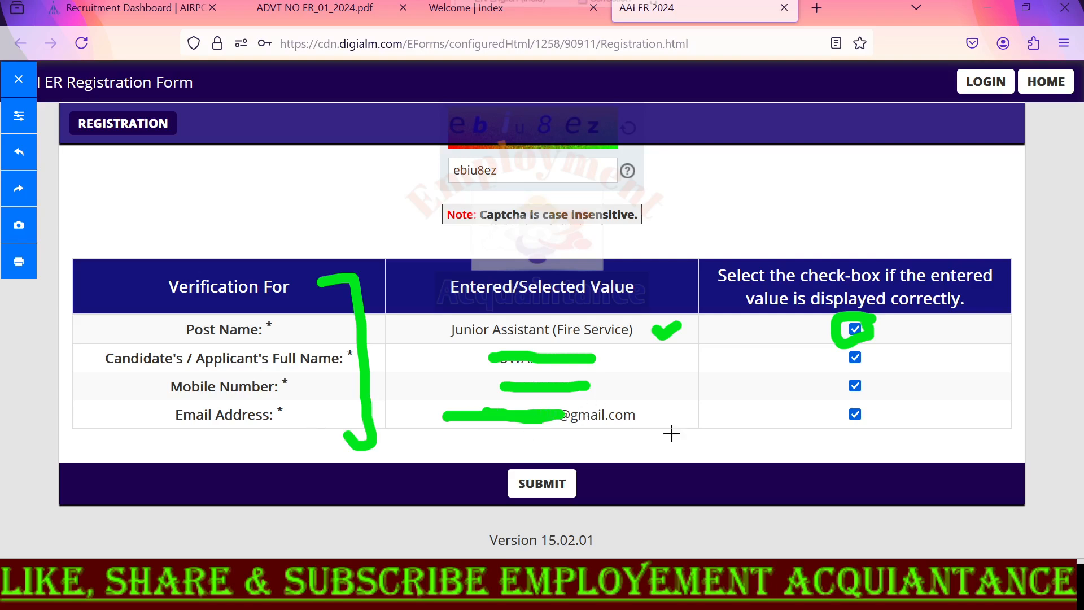
pyautogui.moveTo(867, 313)
pyautogui.mouseDown()
pyautogui.moveTo(876, 412)
pyautogui.moveTo(801, 412)
pyautogui.moveTo(858, 306)
pyautogui.mouseUp()
pyautogui.moveTo(604, 480)
pyautogui.mouseDown()
pyautogui.moveTo(493, 451)
pyautogui.moveTo(586, 466)
pyautogui.mouseUp()
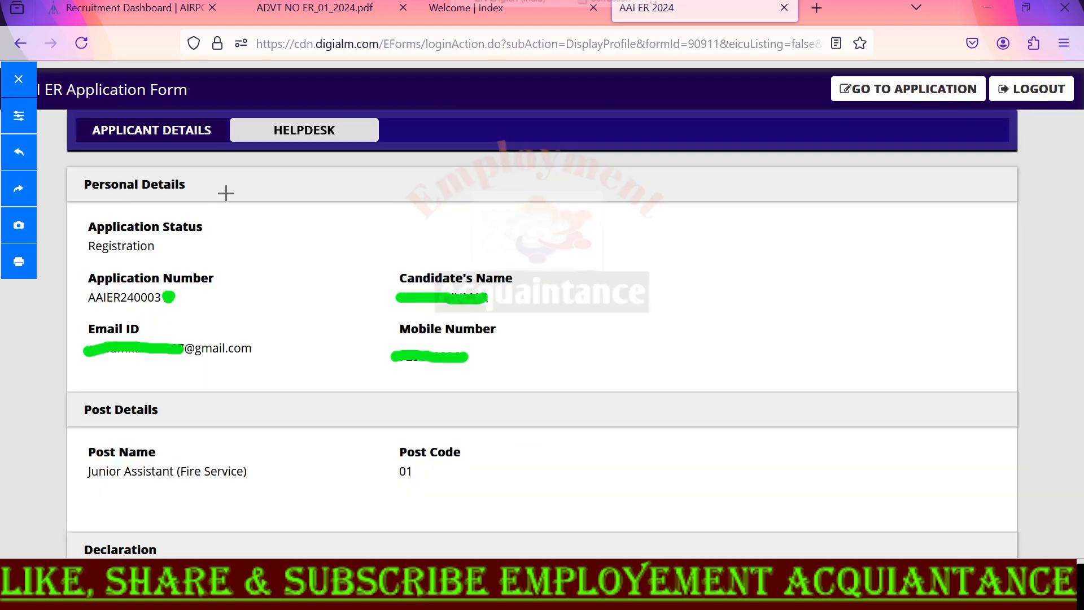
# - Draw green ticks at Personal Details, Application Number and the post name, and mark the Go to Application option
pyautogui.moveTo(226, 193); pyautogui.dragTo(274, 167)
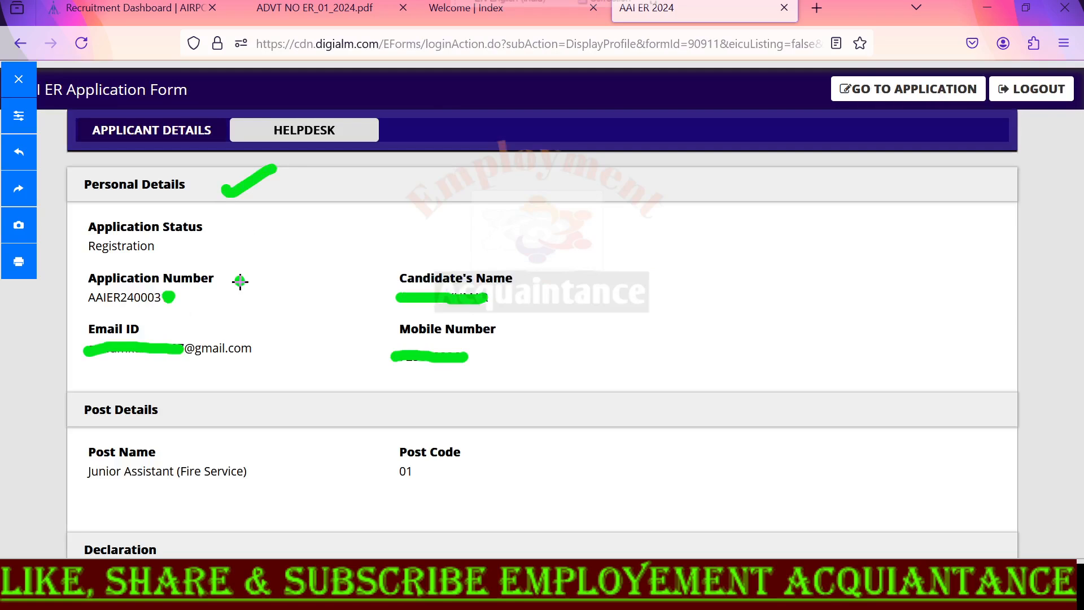
pyautogui.moveTo(240, 281); pyautogui.dragTo(273, 258)
pyautogui.moveTo(160, 503); pyautogui.dragTo(210, 481)
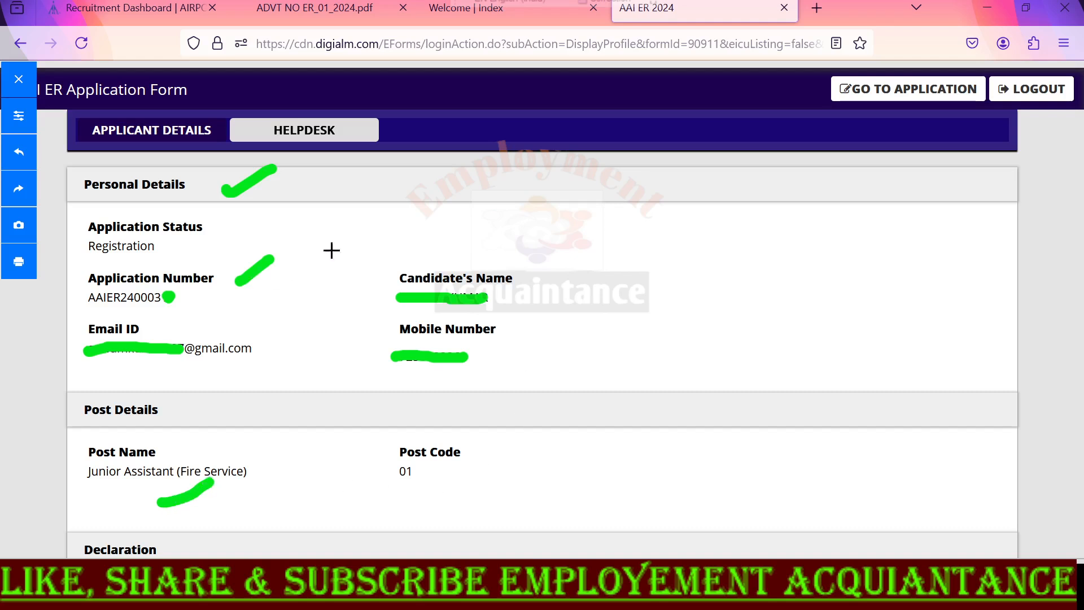
pyautogui.moveTo(813, 112)
pyautogui.mouseDown()
pyautogui.moveTo(970, 111)
pyautogui.moveTo(985, 72)
pyautogui.moveTo(835, 65)
pyautogui.moveTo(815, 115)
pyautogui.mouseUp()
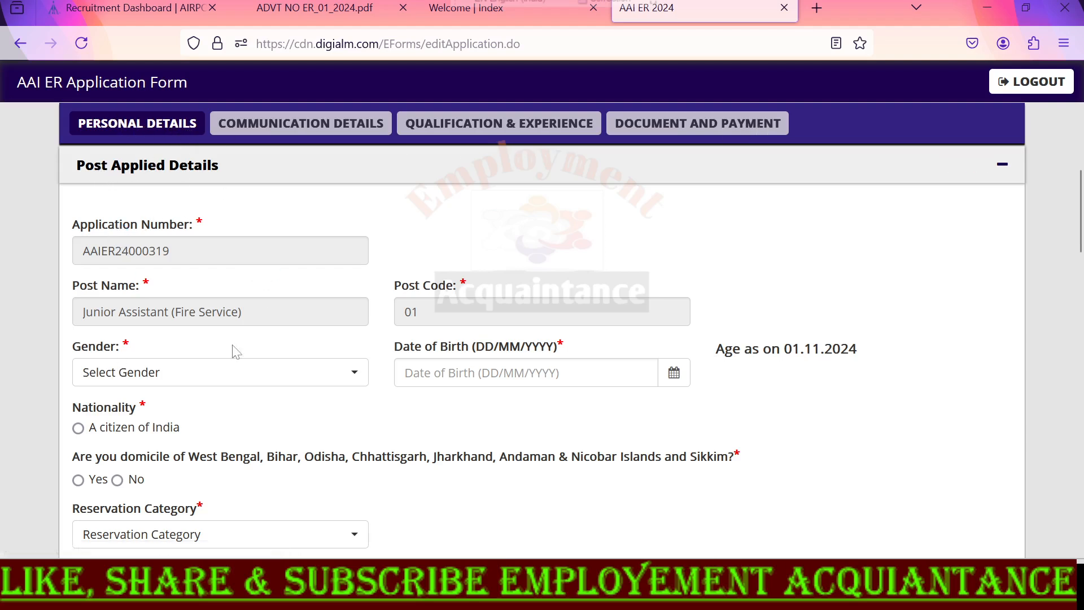
# - Set the gender to Male and the nationality to A citizen of India
pyautogui.click(129, 374)
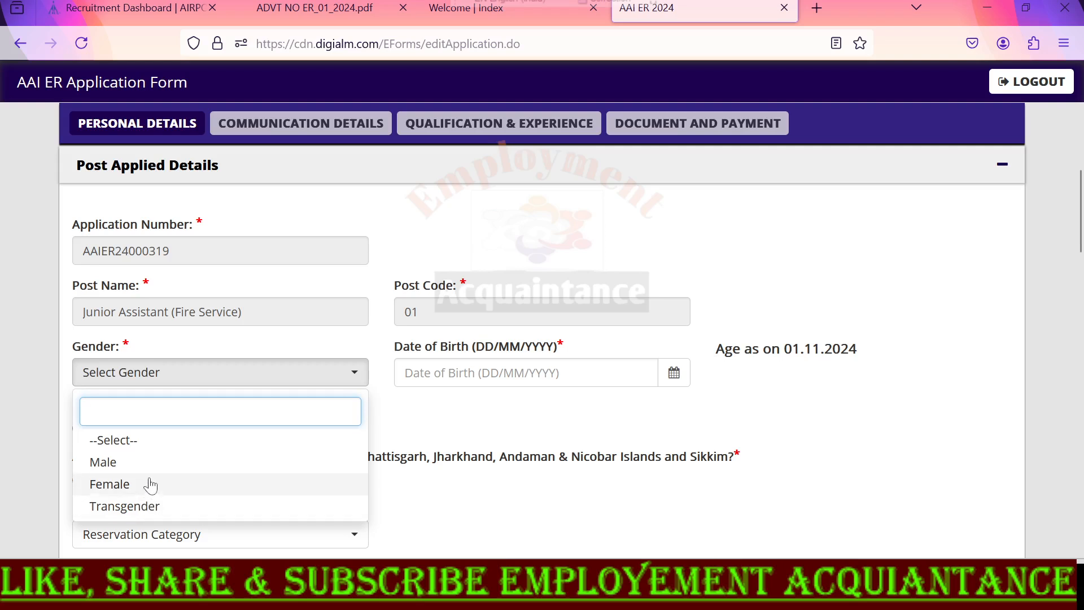
pyautogui.click(158, 462)
pyautogui.moveTo(395, 348); pyautogui.dragTo(582, 356)
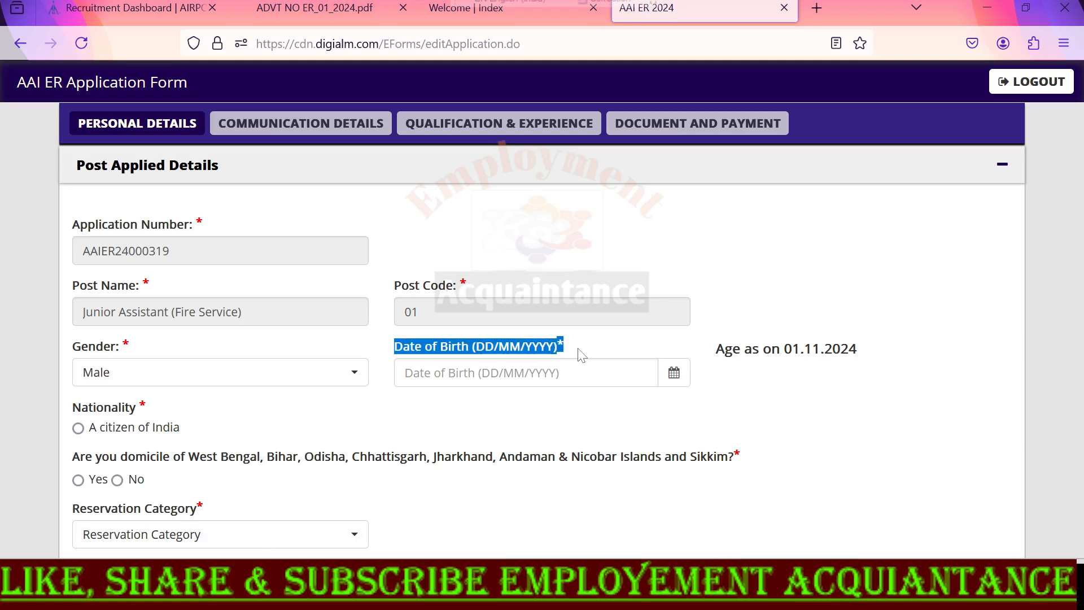
pyautogui.click(79, 428)
# - Try answering No to the question about domicile in the listed eastern states and dismiss the alert
pyautogui.moveTo(76, 464); pyautogui.dragTo(741, 475)
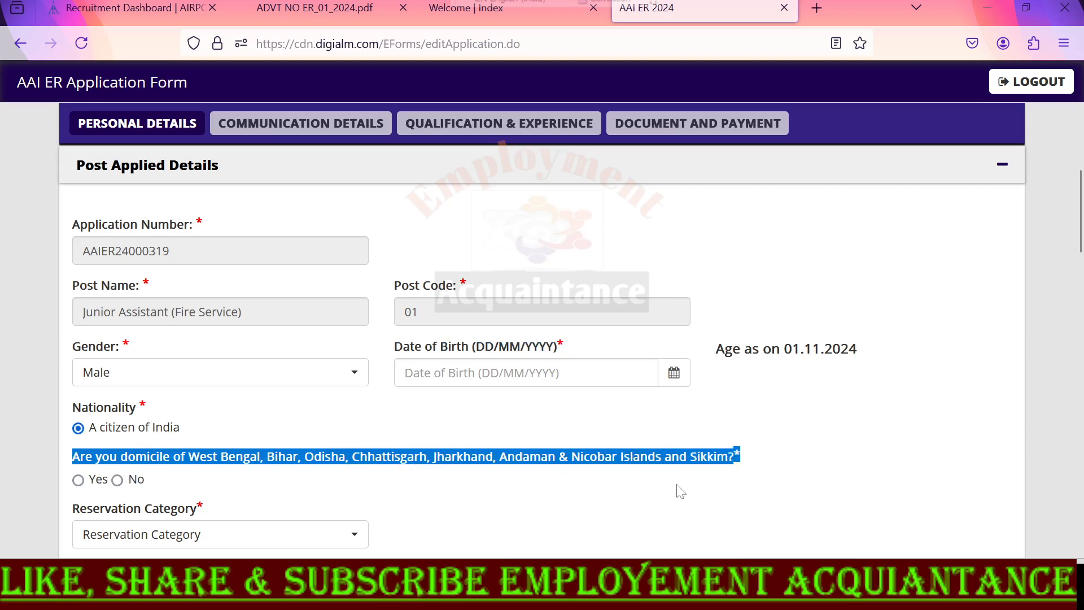
pyautogui.click(118, 481)
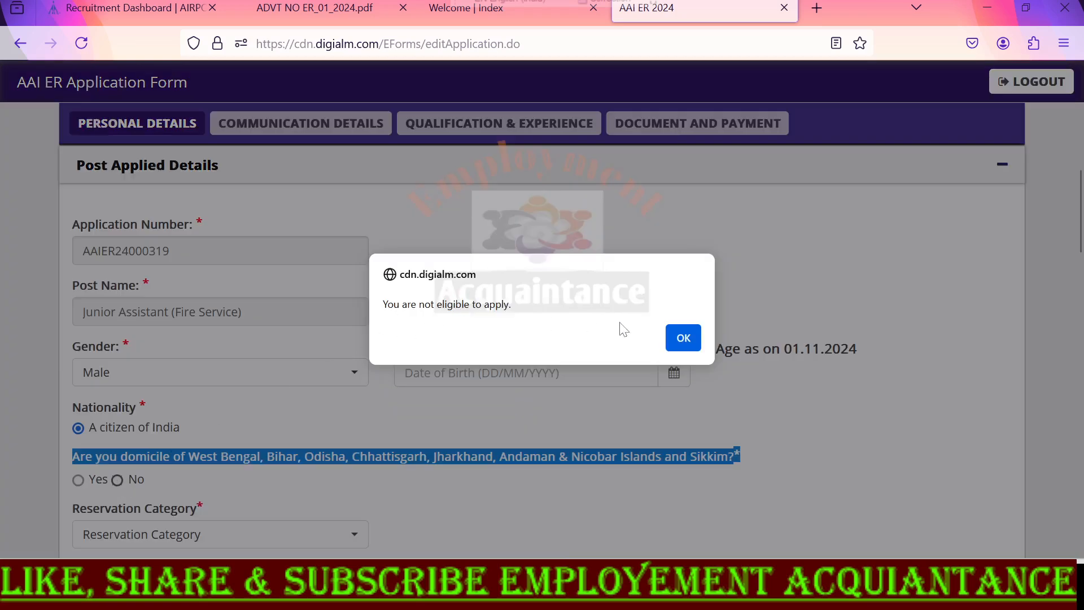
pyautogui.click(683, 341)
pyautogui.click(683, 338)
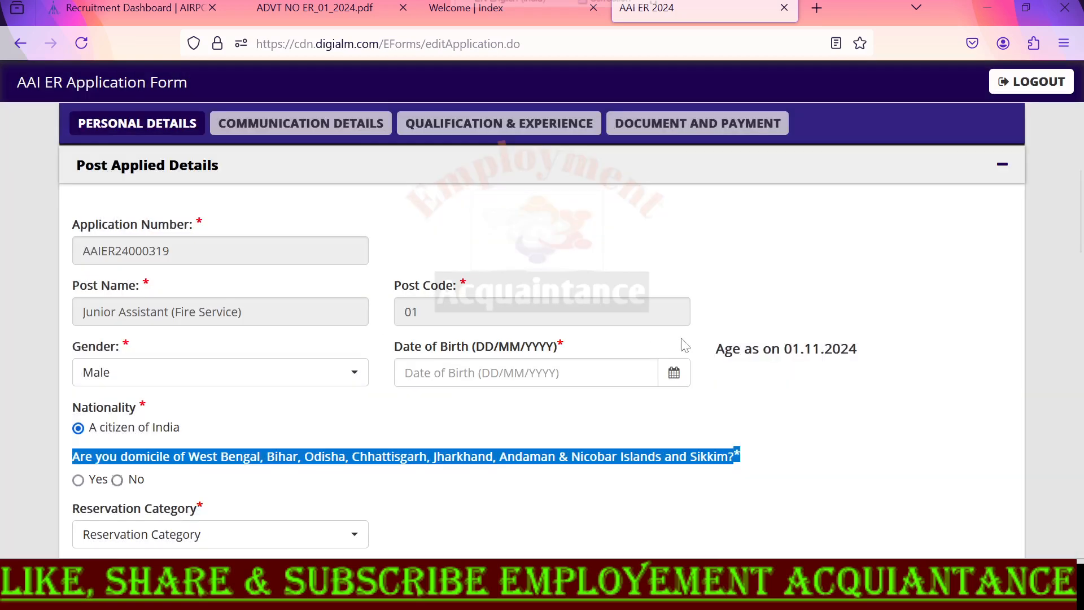
# - Answer Yes to the eastern-state domicile question and set the reservation category to UR
pyautogui.click(78, 481)
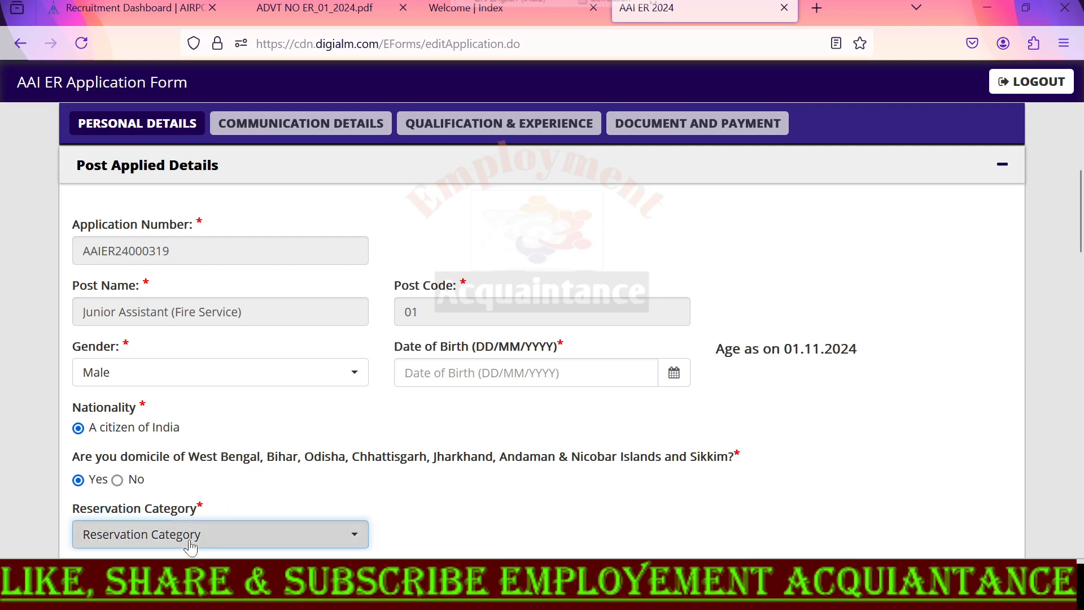
pyautogui.click(221, 534)
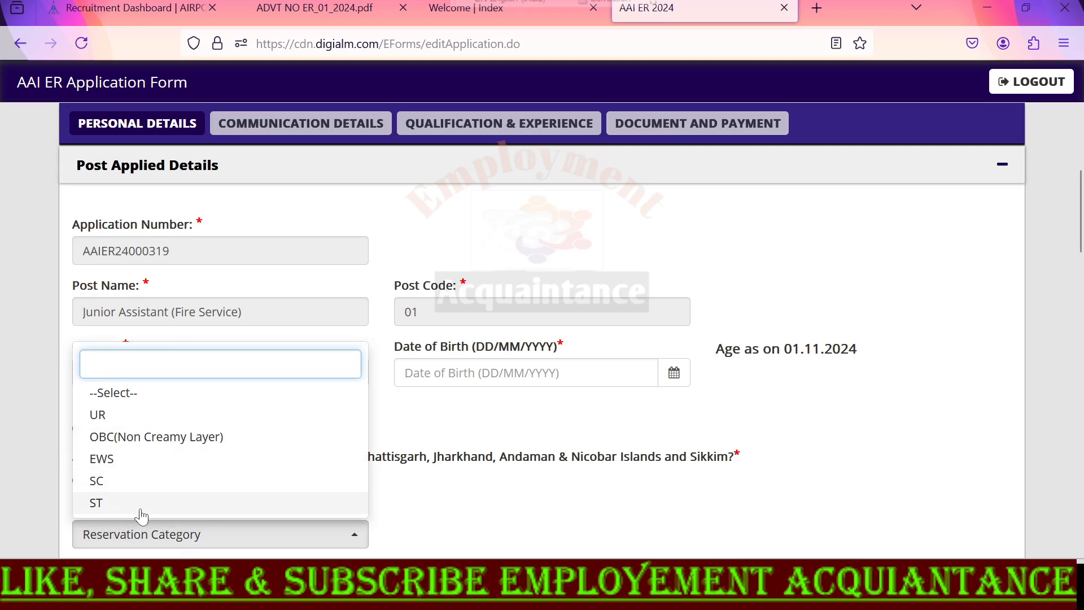
pyautogui.click(142, 424)
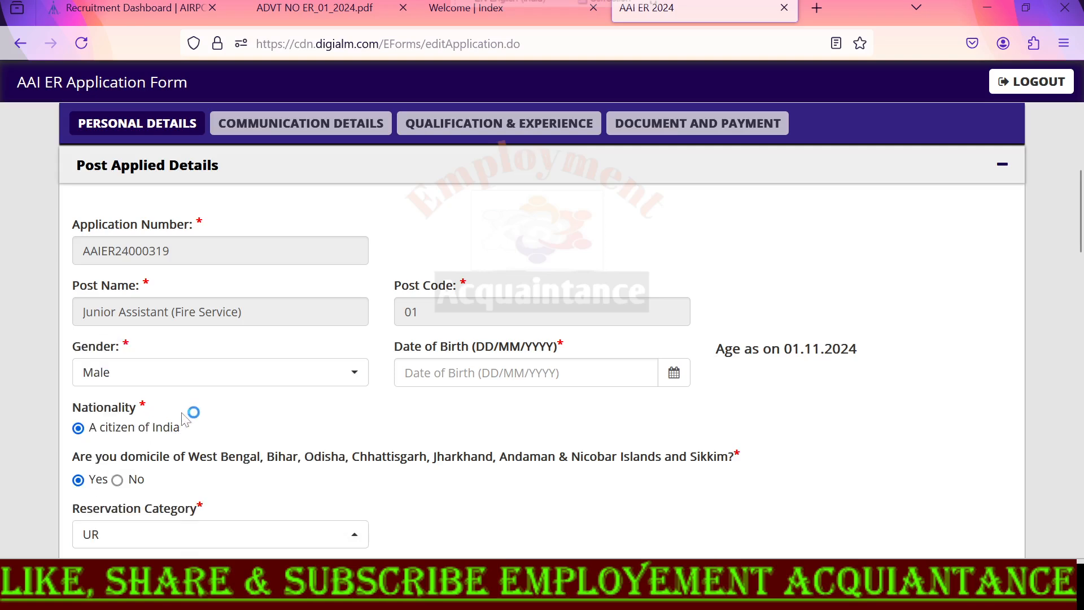
# - Draw green ticks at the Personal Details heading, name, marital status and religion fields, box the Test City Preference heading, and close the annotation overlay
pyautogui.scroll(-8, 409, 327)
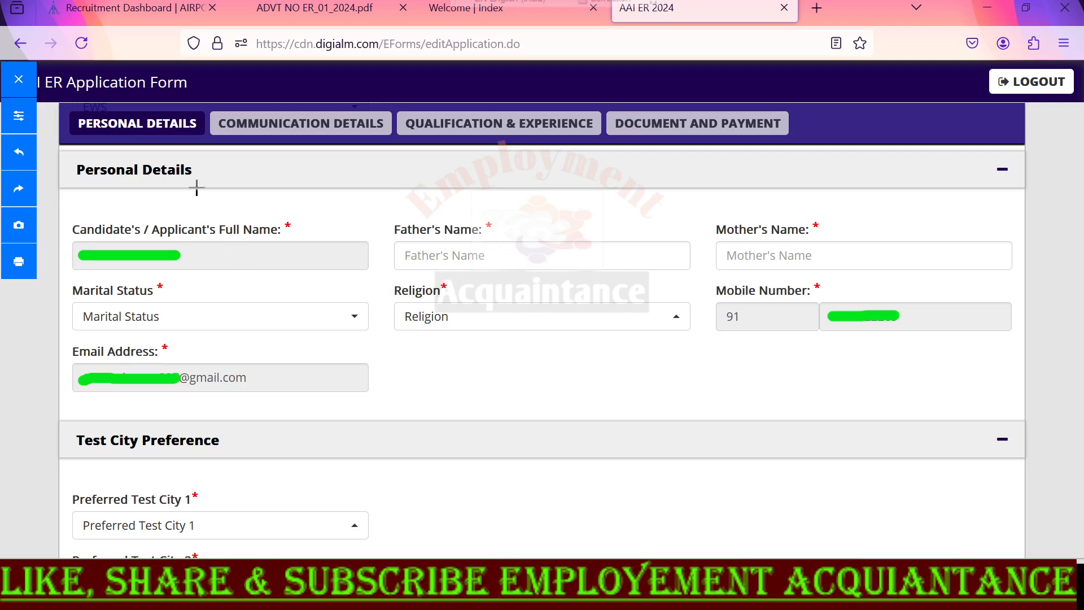
pyautogui.moveTo(196, 188); pyautogui.dragTo(243, 176)
pyautogui.moveTo(309, 227); pyautogui.dragTo(338, 213)
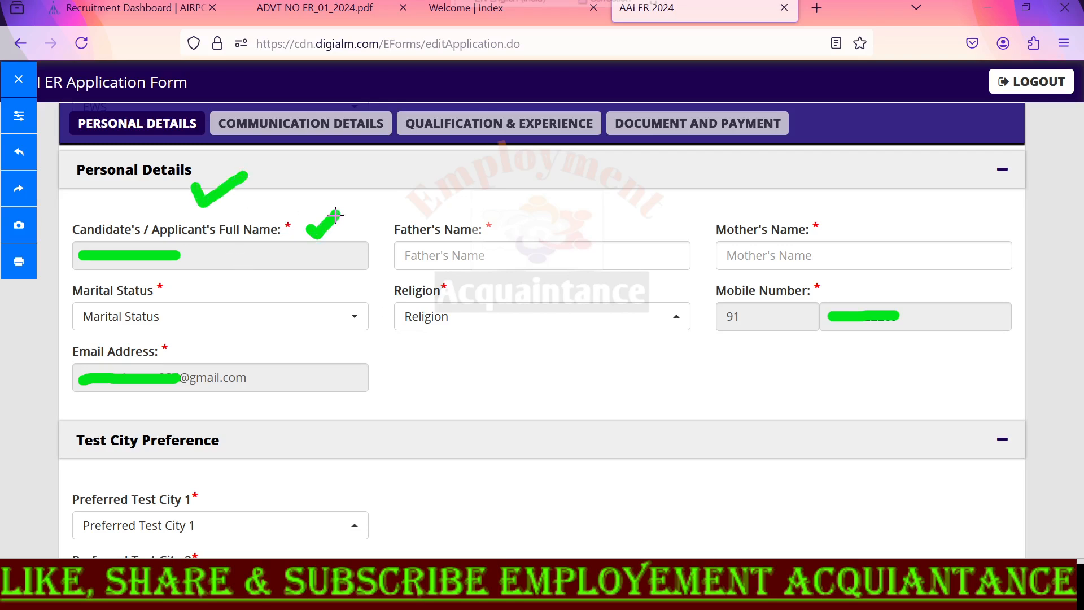
pyautogui.moveTo(527, 230); pyautogui.dragTo(565, 201)
pyautogui.moveTo(853, 220); pyautogui.dragTo(879, 199)
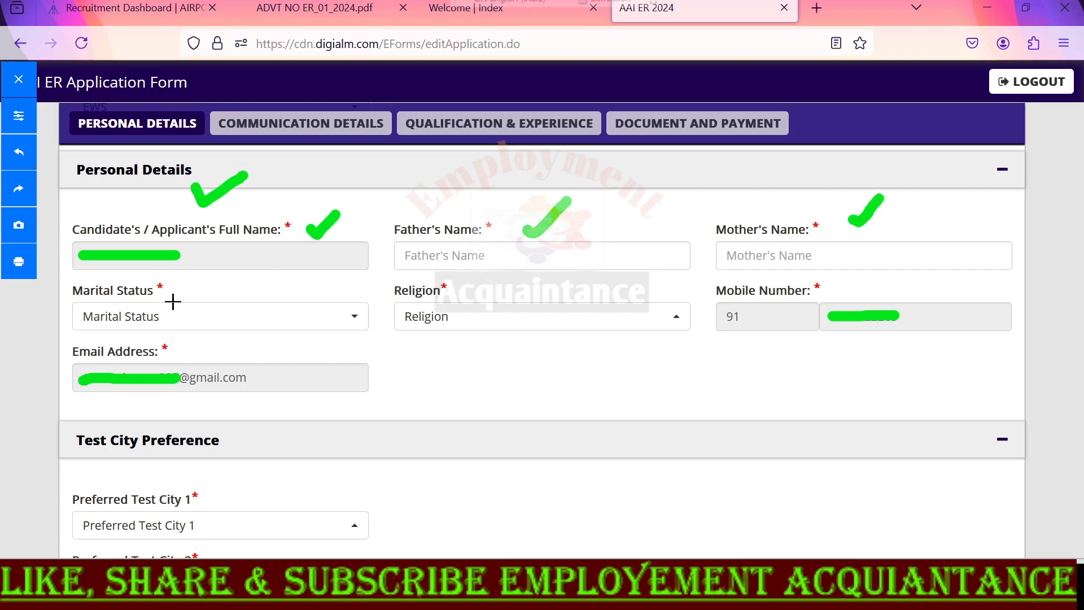
pyautogui.moveTo(175, 292); pyautogui.dragTo(211, 281)
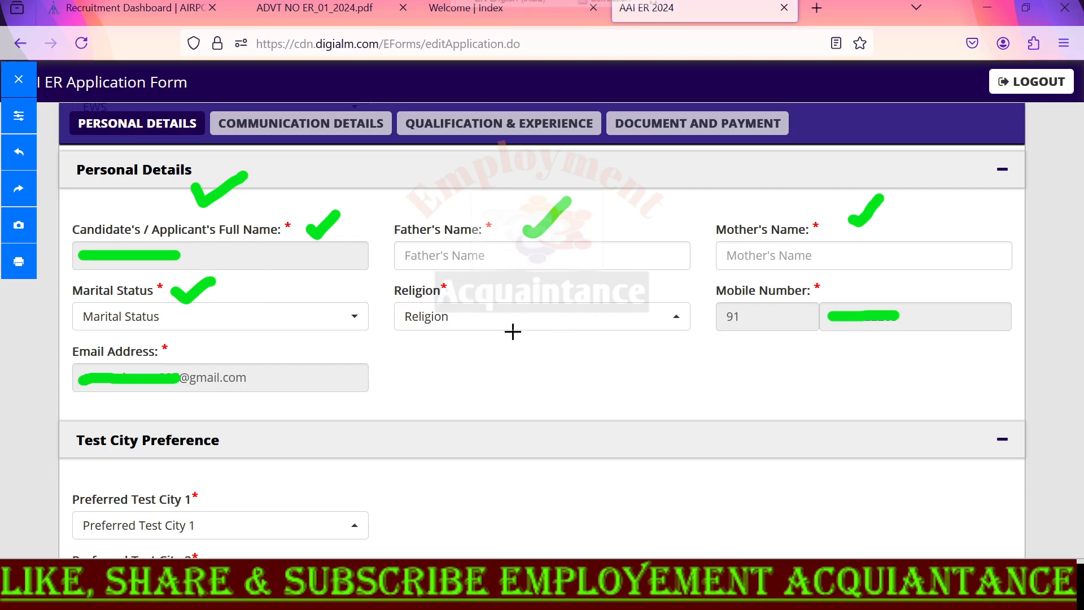
pyautogui.moveTo(509, 311); pyautogui.dragTo(557, 280)
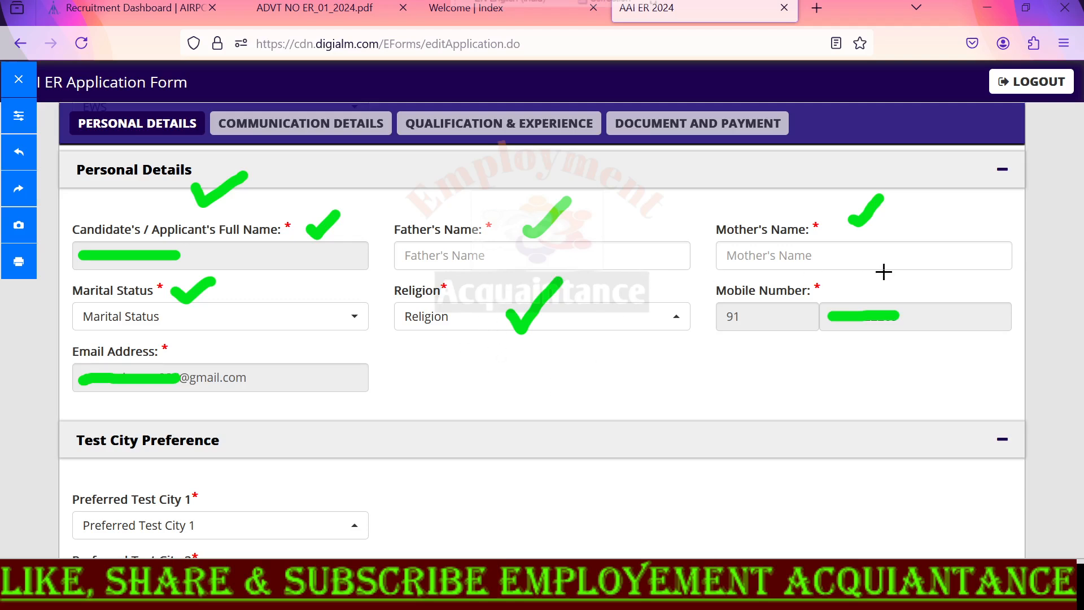
pyautogui.moveTo(74, 457)
pyautogui.mouseDown()
pyautogui.moveTo(220, 456)
pyautogui.moveTo(136, 415)
pyautogui.moveTo(61, 456)
pyautogui.mouseUp()
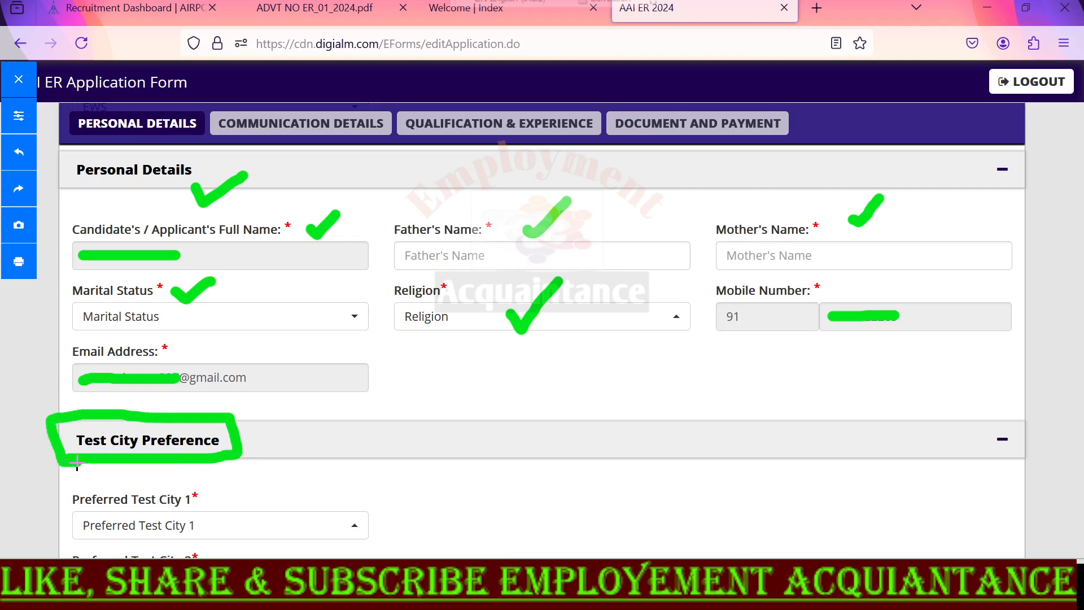
pyautogui.press('Escape')
# - Set the preferred test cities to Patna, Ranchi and Kolkata, in that order
pyautogui.scroll(-5, 703, 294)
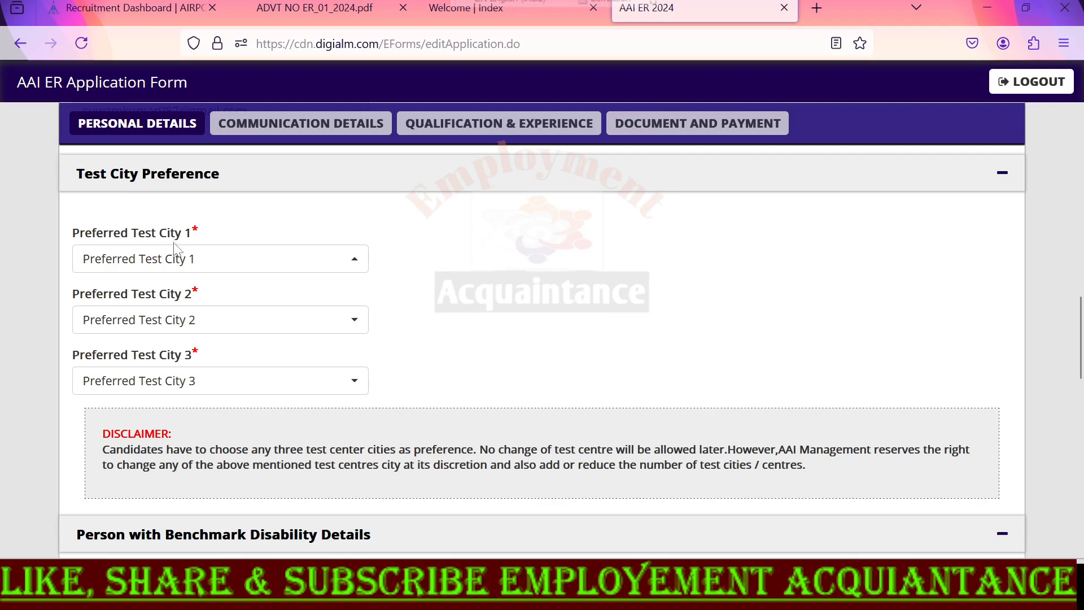
pyautogui.click(272, 264)
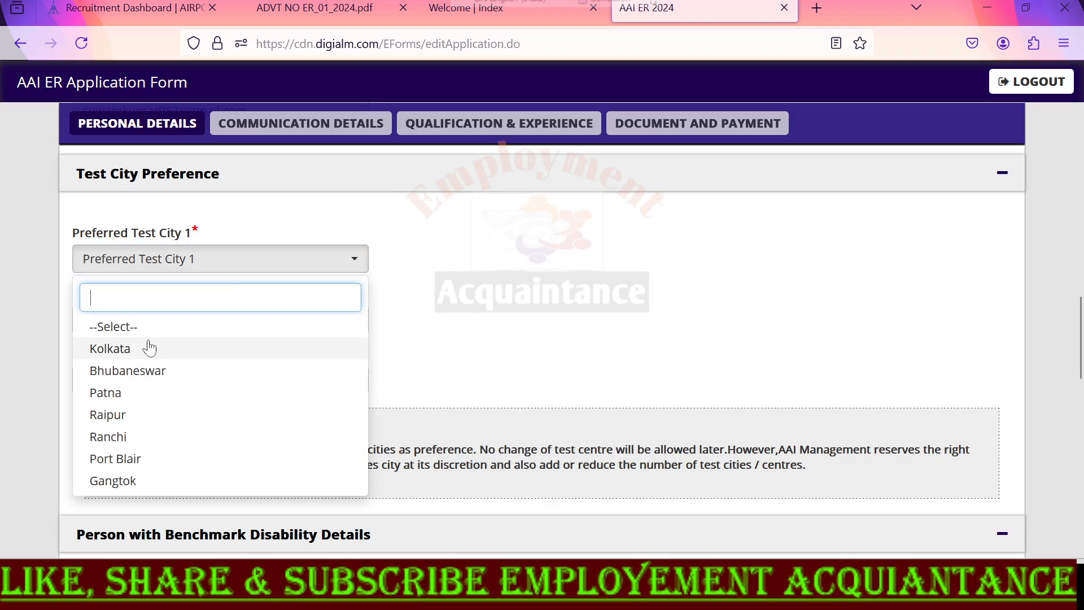
pyautogui.click(131, 396)
pyautogui.click(194, 311)
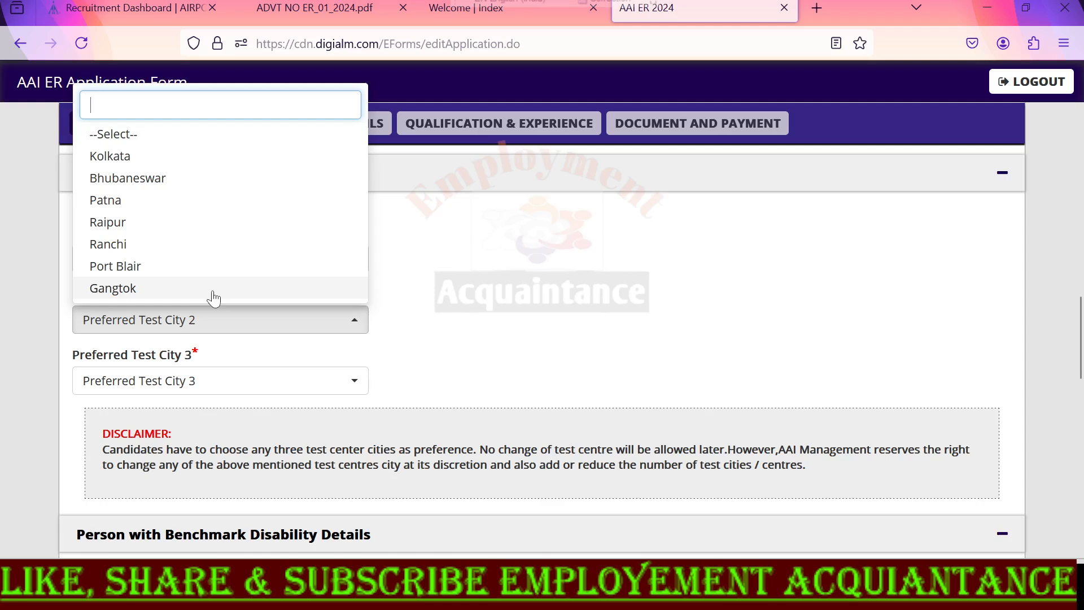
pyautogui.click(200, 245)
pyautogui.click(155, 381)
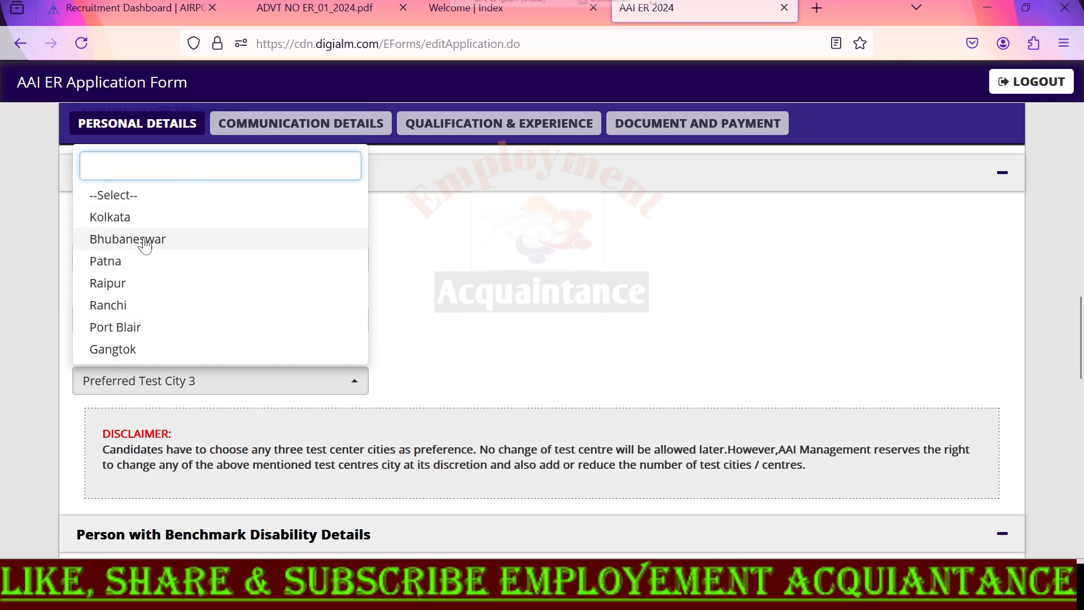
pyautogui.click(130, 218)
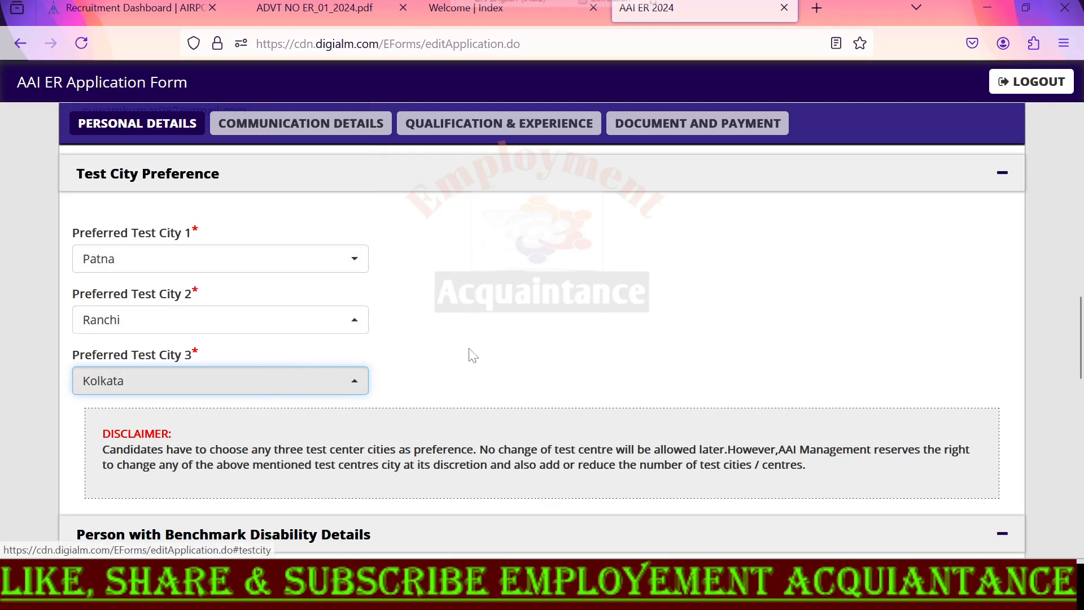
# - Try answering Yes to the minimum 40% disability question, highlight the alert text and dismiss the alert
pyautogui.scroll(-5, 473, 376)
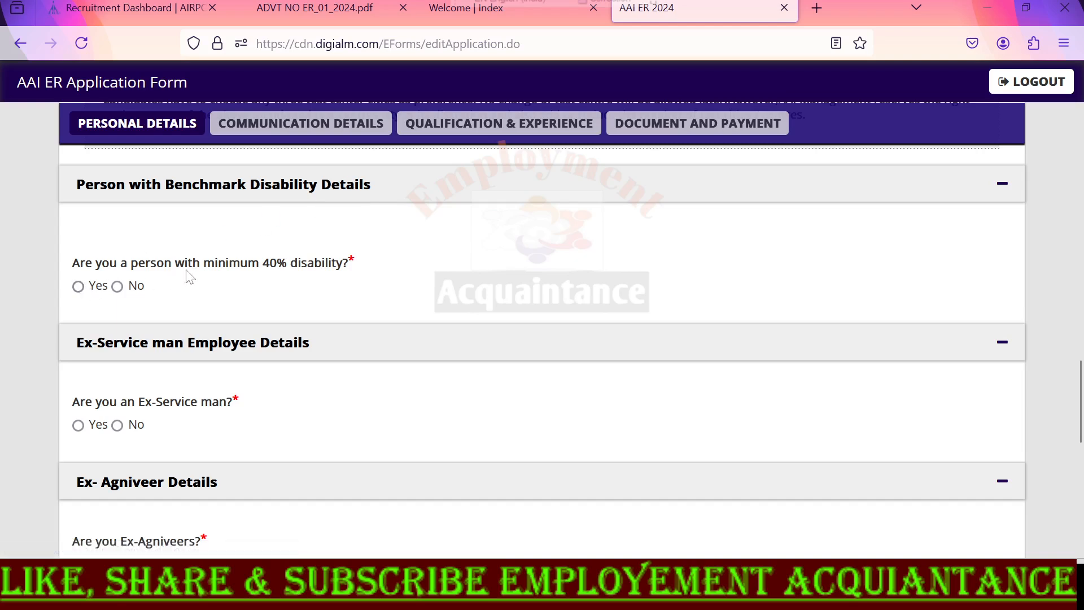
pyautogui.click(79, 287)
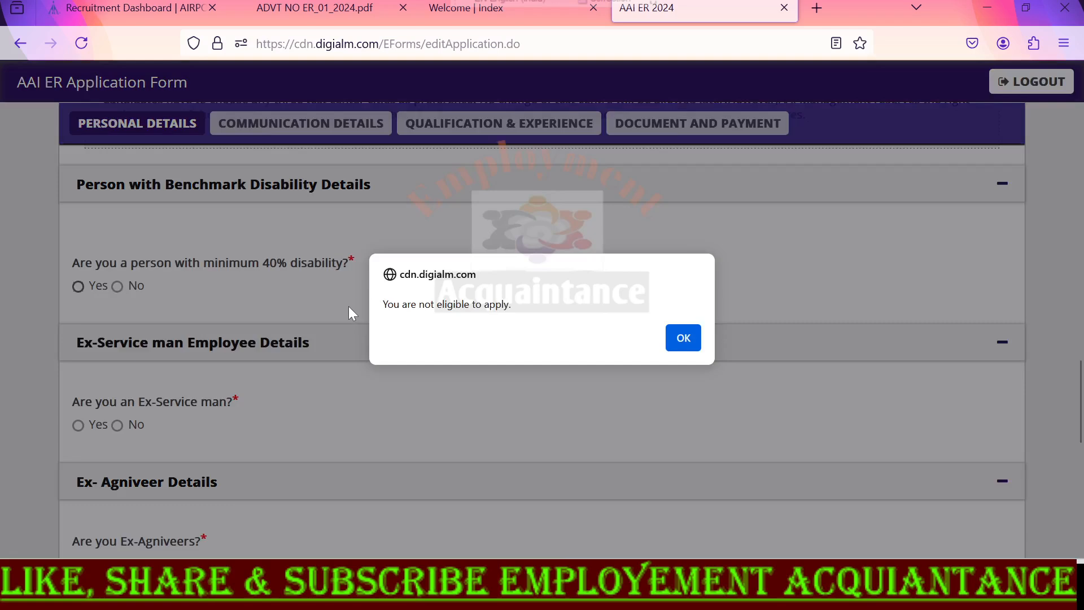
pyautogui.moveTo(388, 305); pyautogui.dragTo(511, 305)
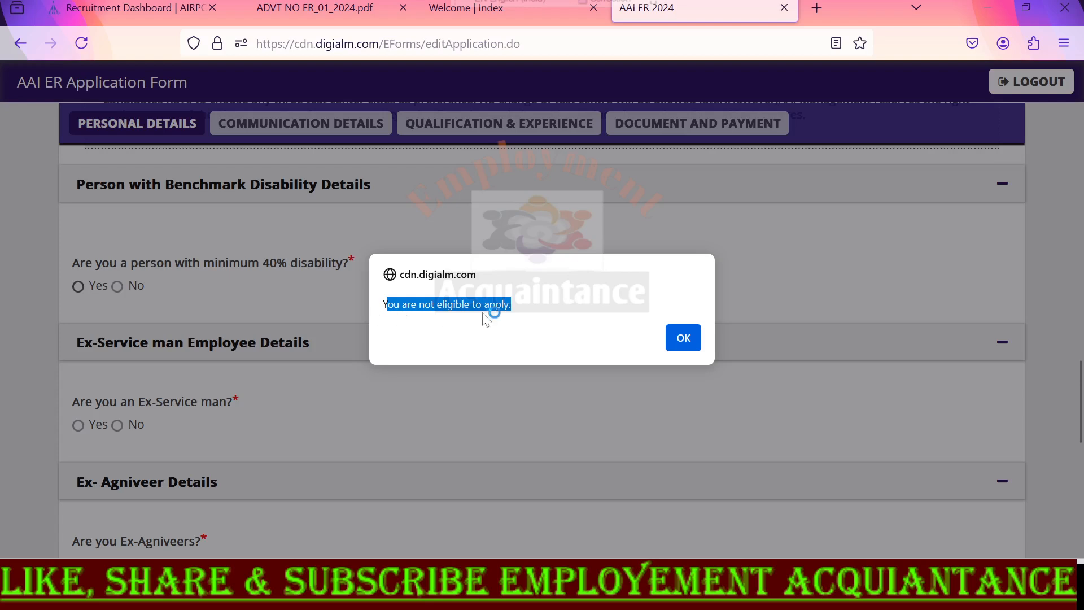
pyautogui.click(686, 342)
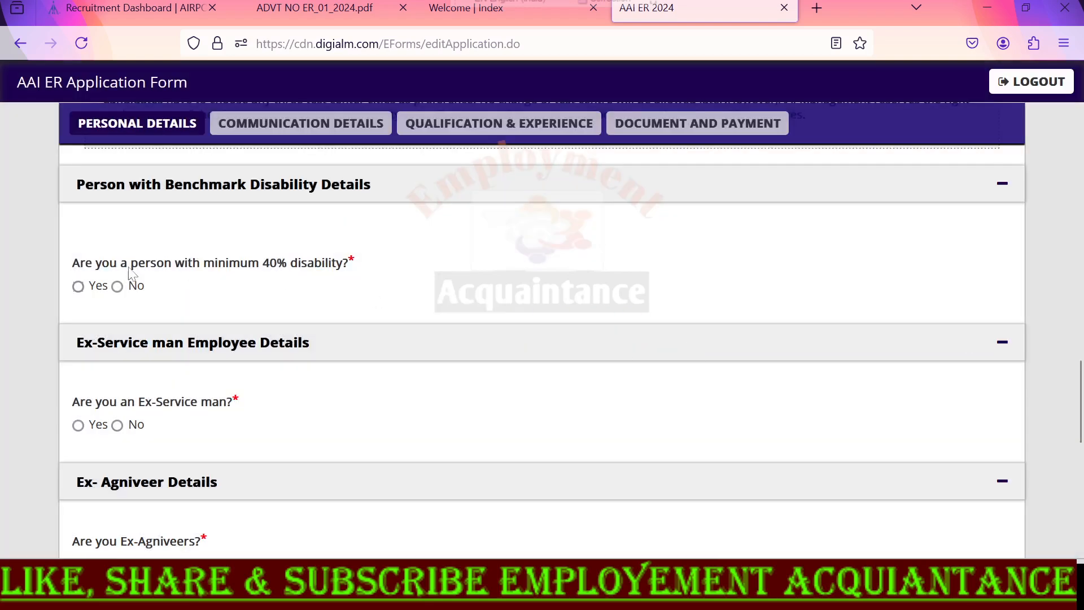
# - Answer No to the minimum 40% disability question and to the Ex-Service man question
pyautogui.click(117, 286)
pyautogui.click(78, 426)
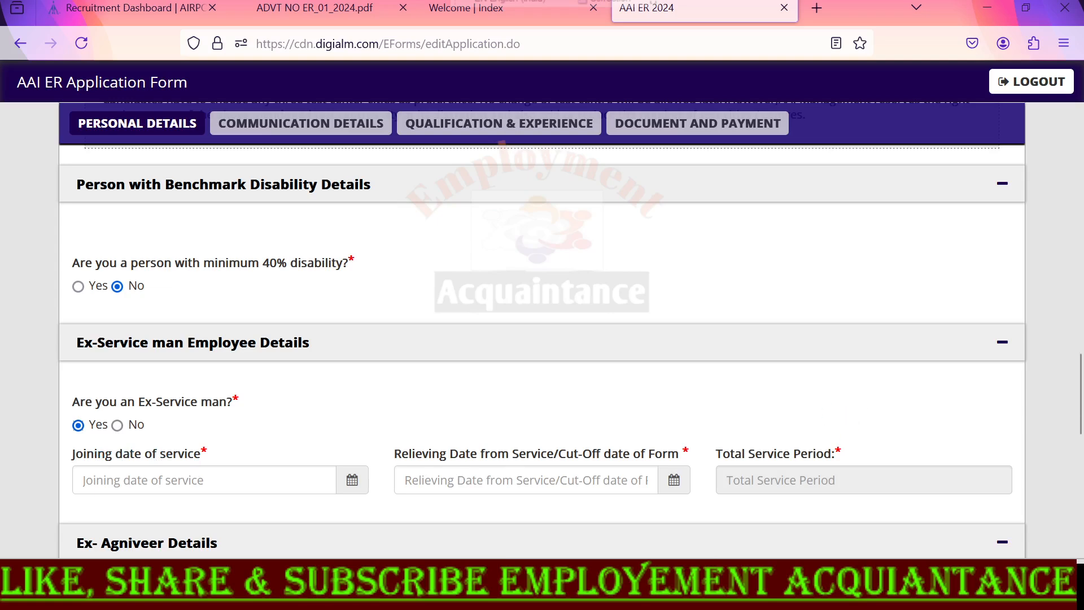
pyautogui.click(117, 425)
# - Answer No to the Ex-Agniveers question and to current employment in Govt./PSUs/Autonomous bodies
pyautogui.scroll(-3, 280, 419)
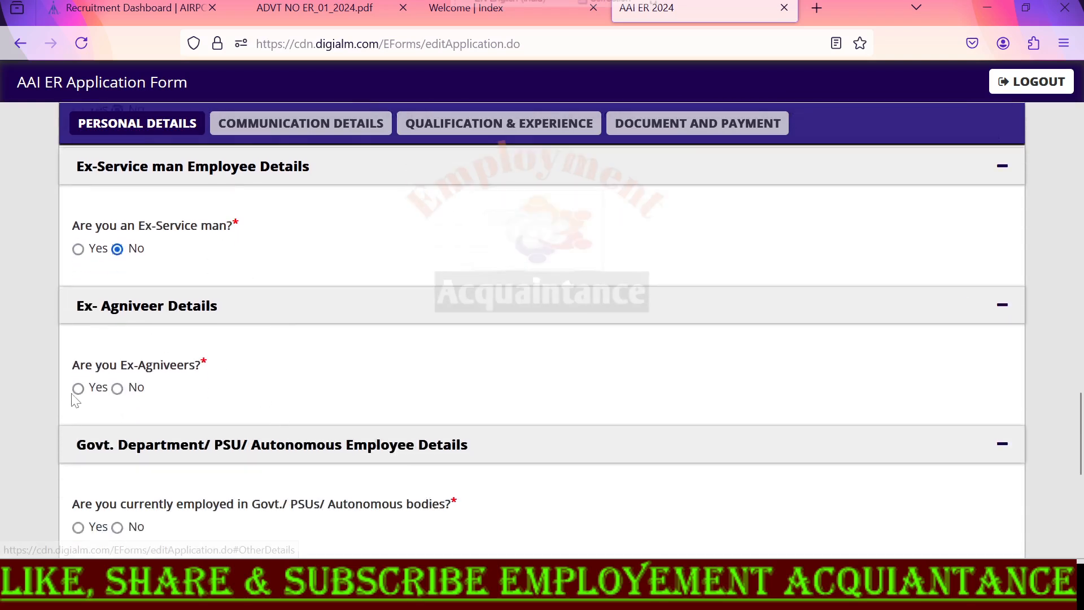
pyautogui.click(79, 389)
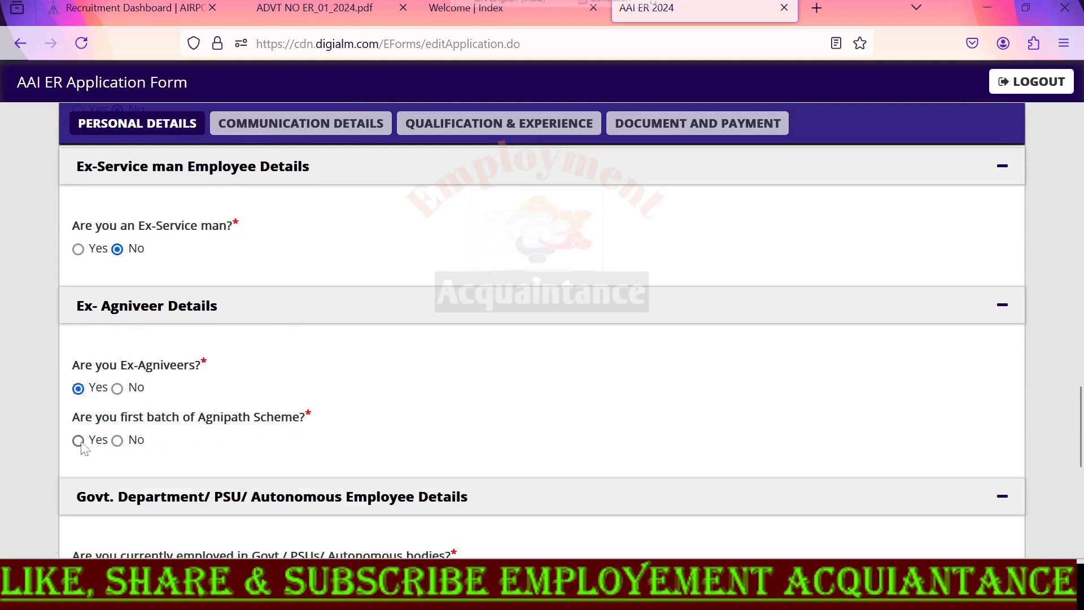
pyautogui.click(117, 389)
pyautogui.scroll(-3, 310, 425)
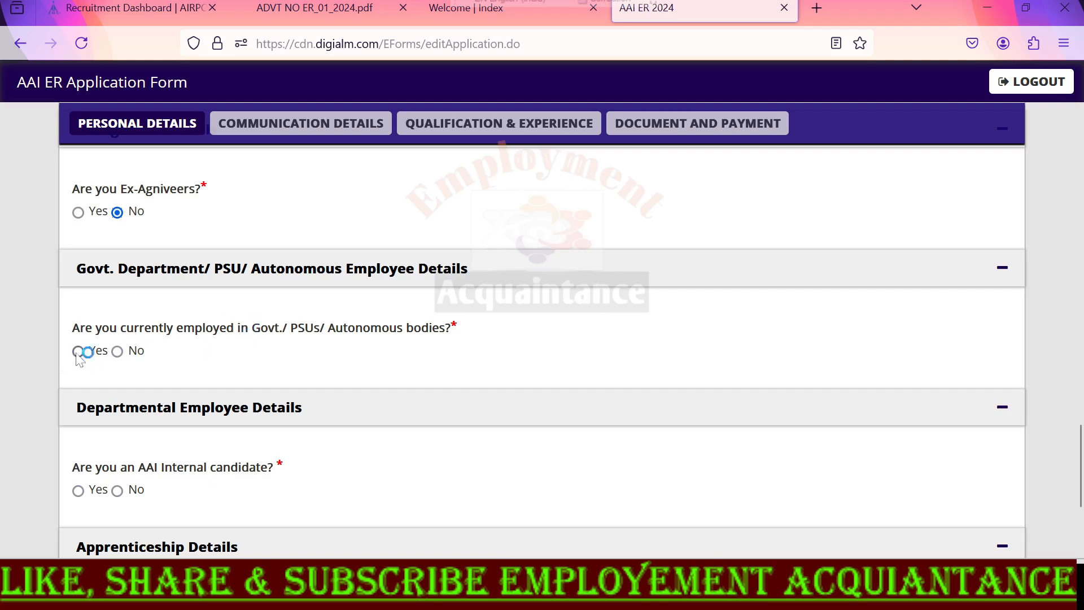
pyautogui.click(117, 351)
# - Try answering Yes to the AAI Internal candidate question and highlight the note about providing an NOC
pyautogui.scroll(-2, 167, 375)
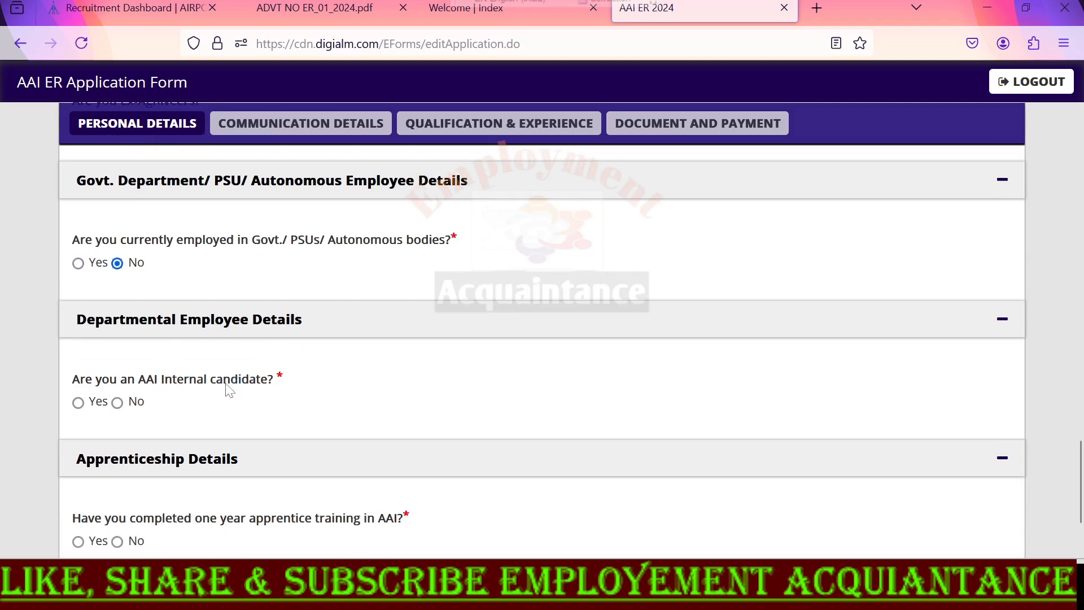
pyautogui.click(78, 402)
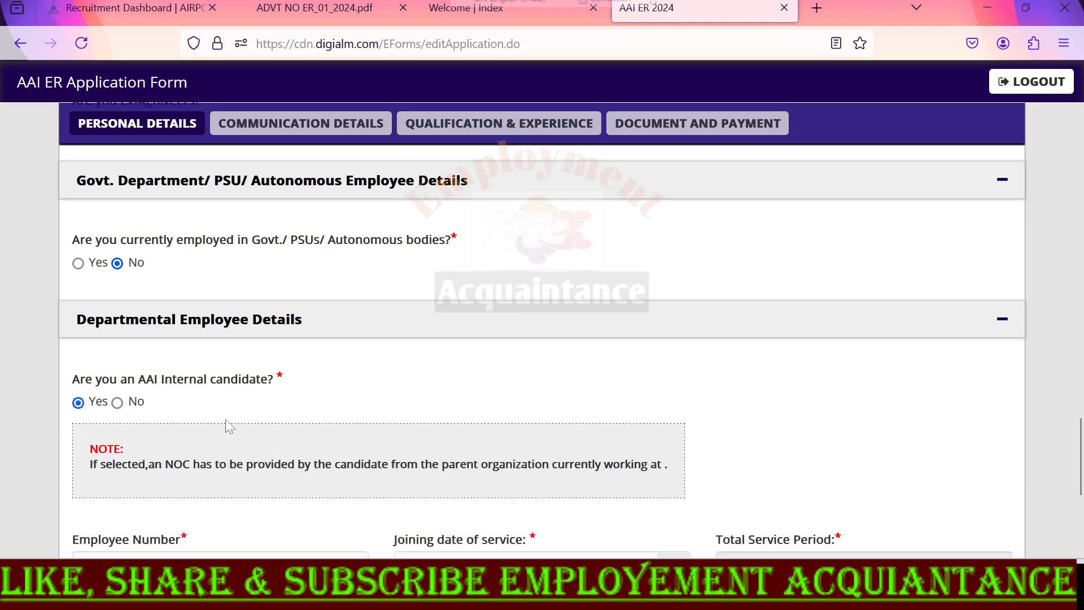
pyautogui.scroll(2, 230, 424)
pyautogui.scroll(-4, 231, 419)
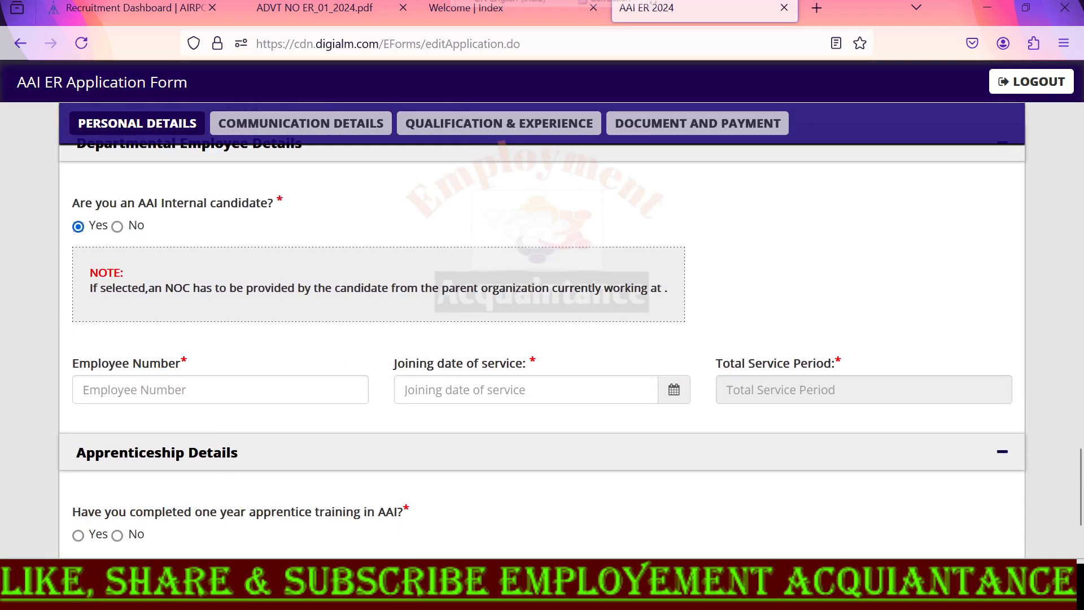
pyautogui.click(796, 389)
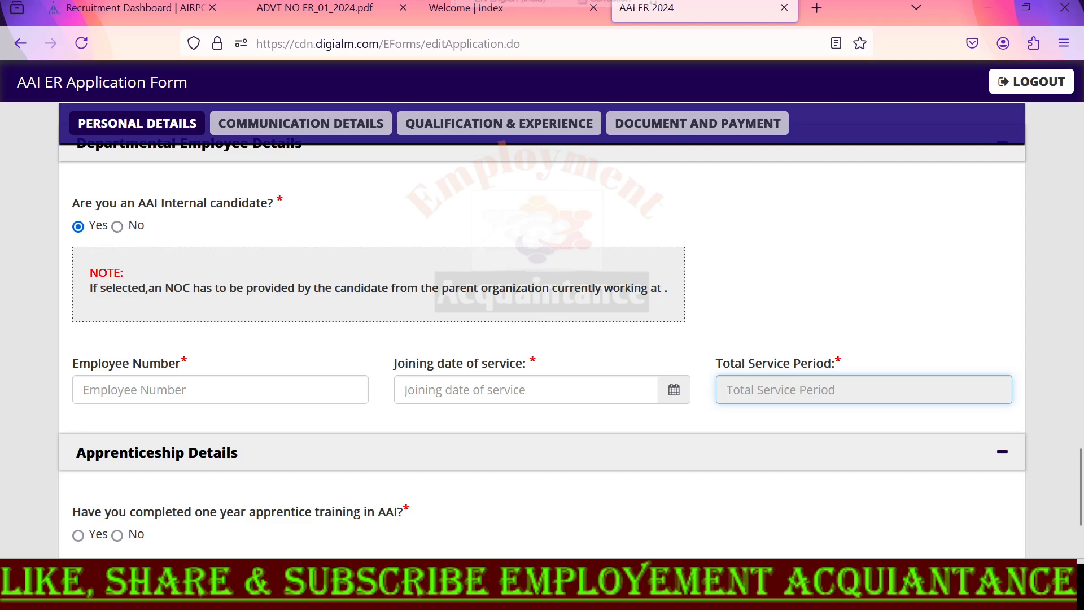
pyautogui.moveTo(162, 289); pyautogui.dragTo(685, 293)
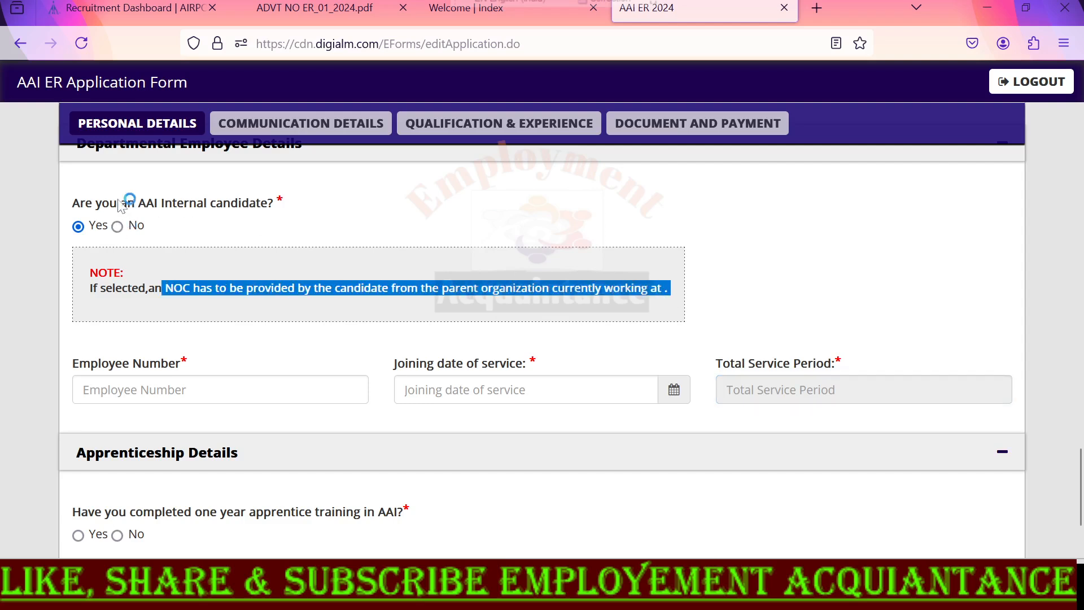
# - Answer No to the AAI Internal candidate and one-year apprentice training questions, and save the personal details to continue
pyautogui.click(118, 226)
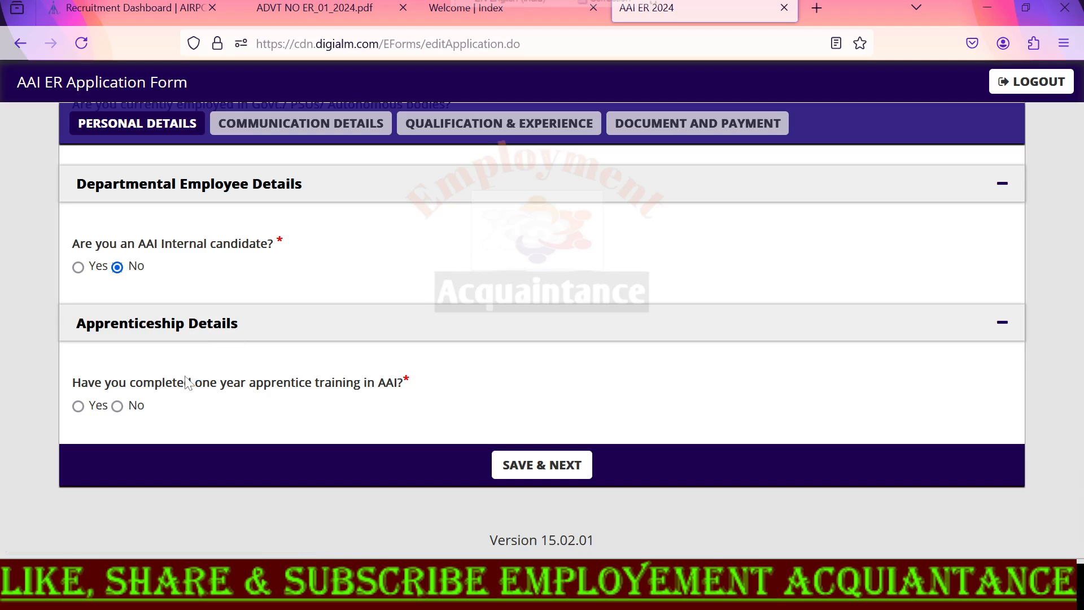
pyautogui.click(85, 408)
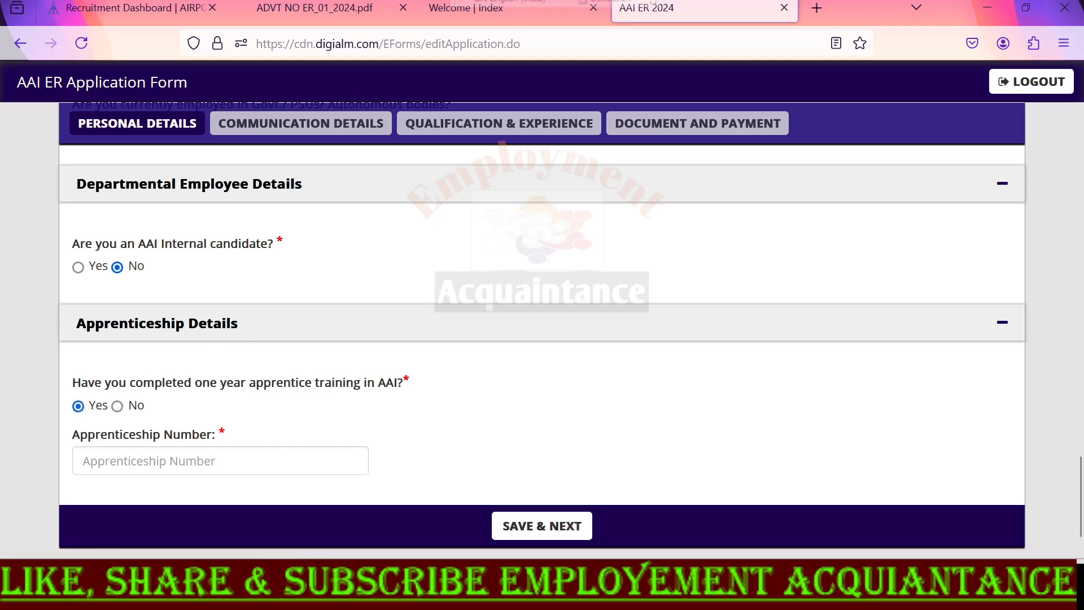
pyautogui.click(118, 406)
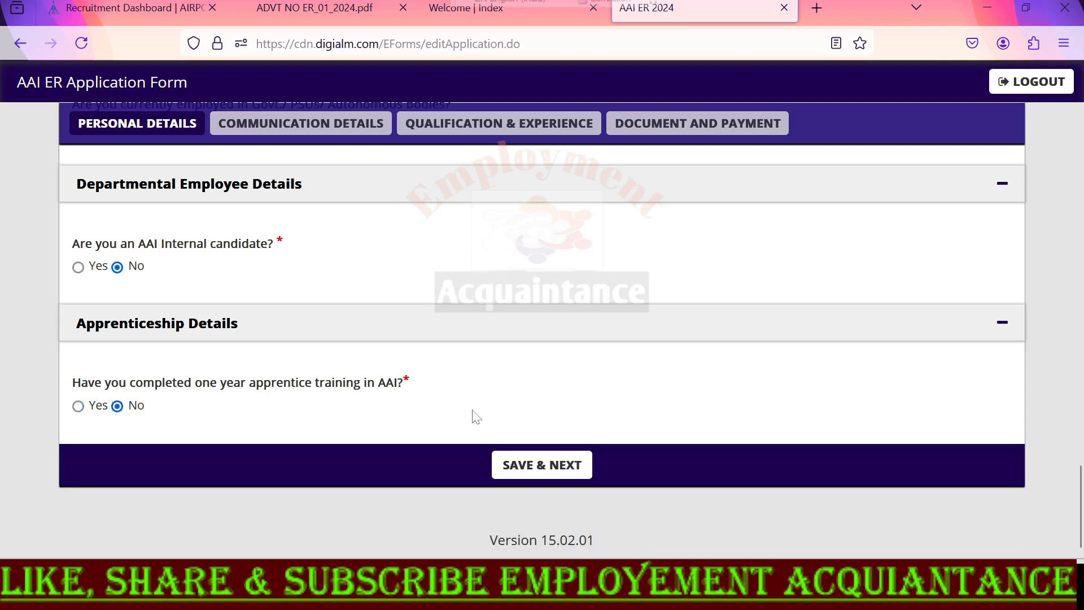
pyautogui.click(554, 479)
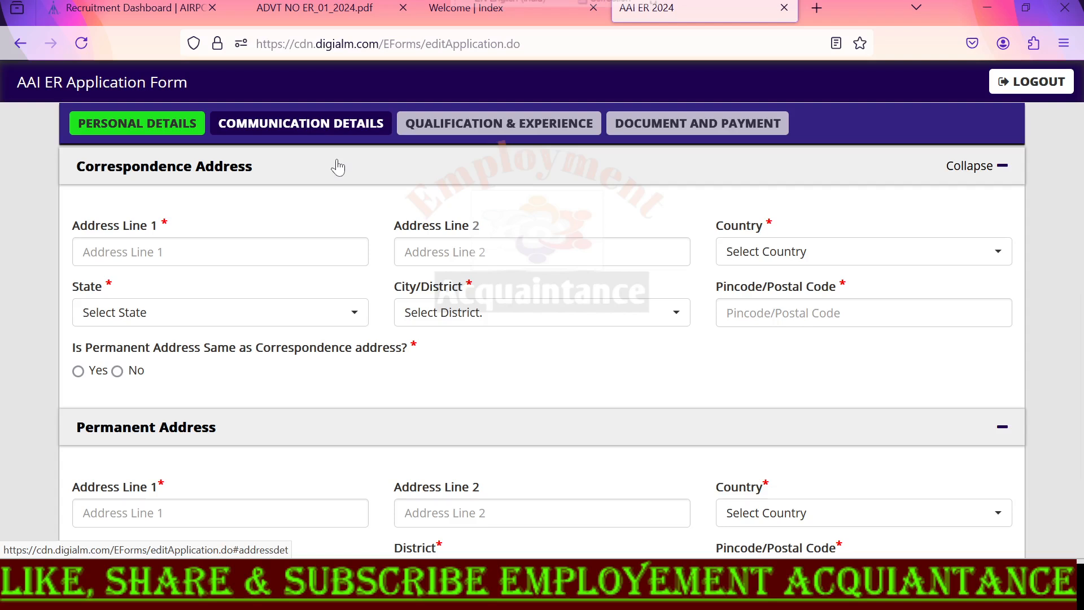
# - Set the correspondence address country to India and the state to Bihar
pyautogui.moveTo(73, 226); pyautogui.dragTo(347, 218)
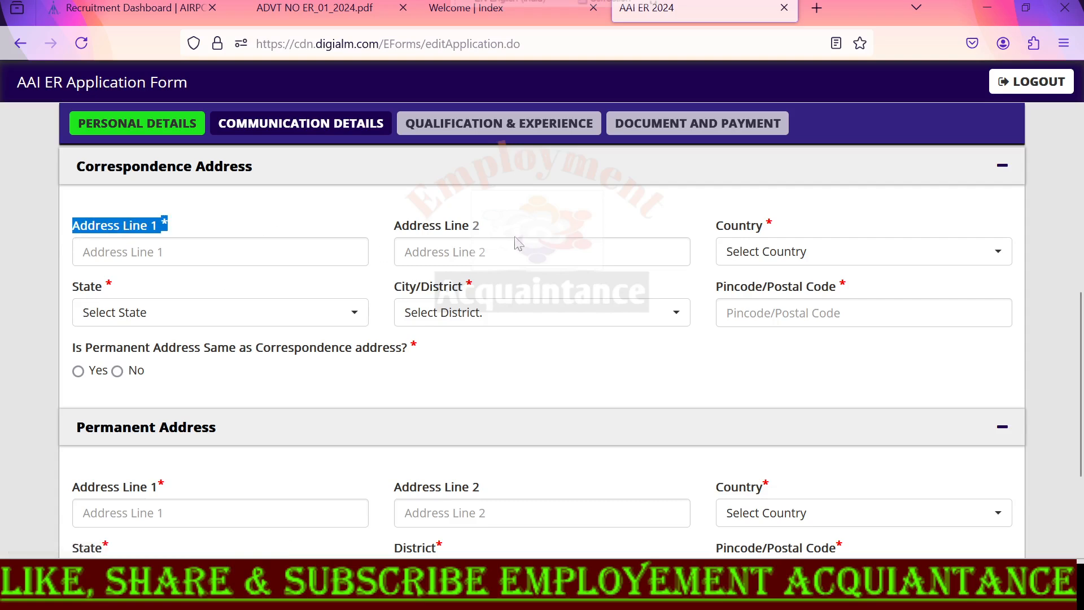
pyautogui.click(807, 255)
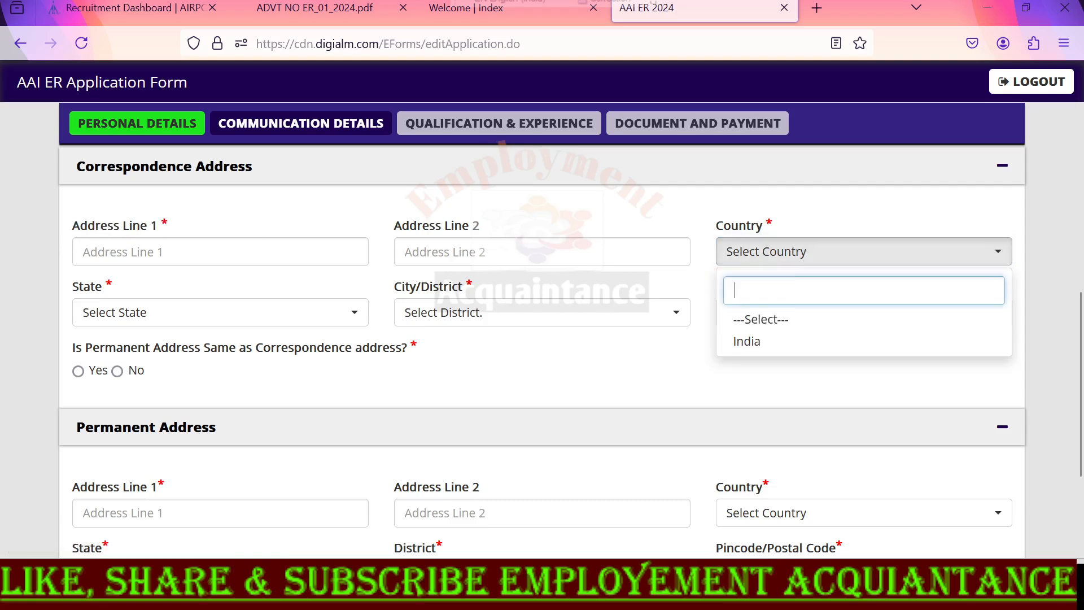
pyautogui.click(784, 343)
pyautogui.click(212, 314)
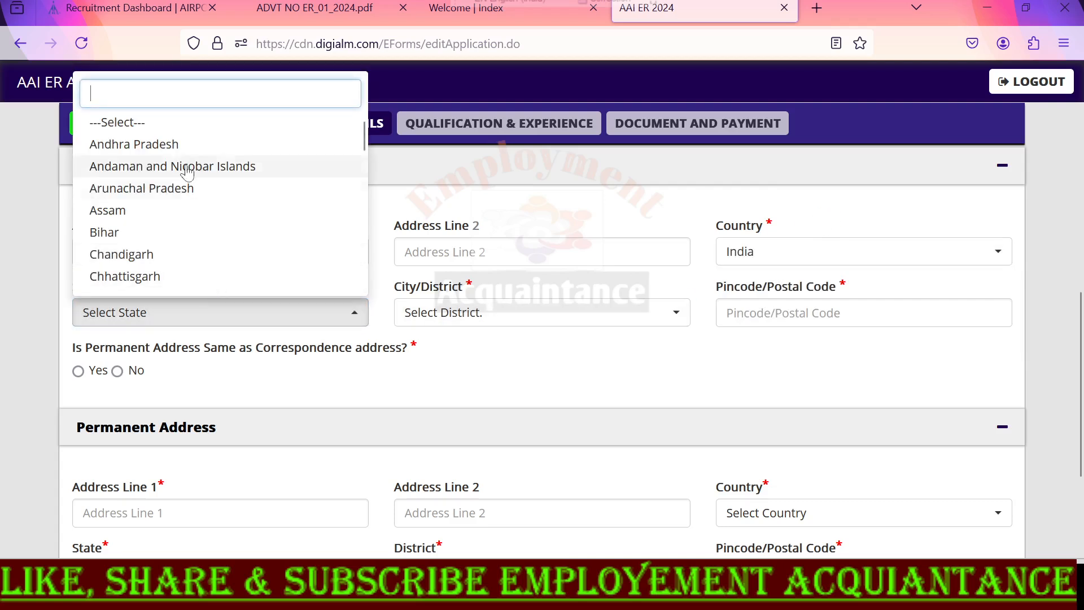
pyautogui.click(176, 241)
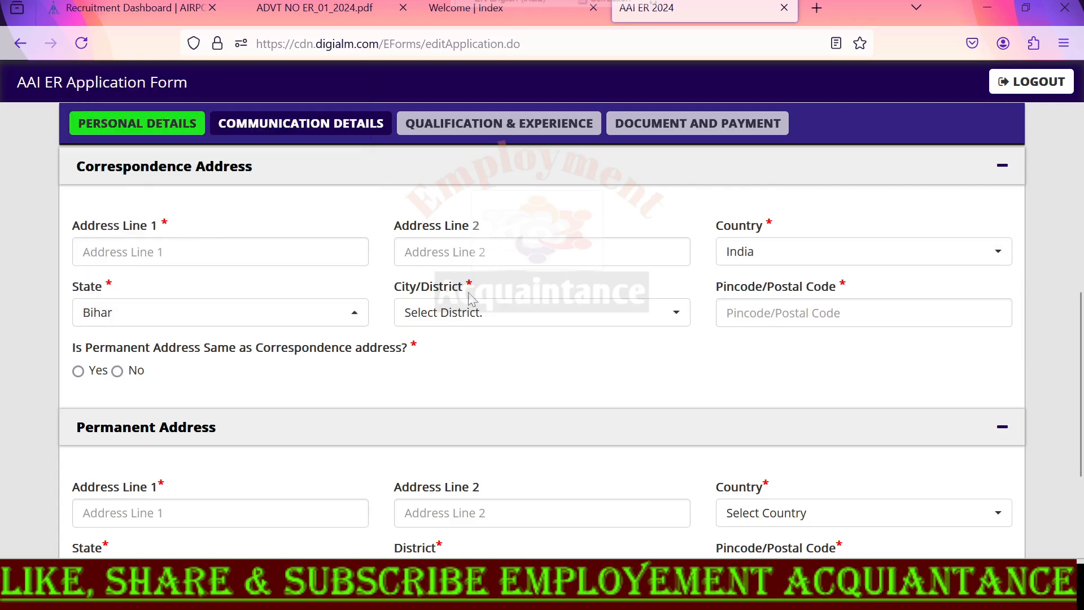
# - Set the correspondence address city/district to Patna and highlight the Pincode/Postal Code label
pyautogui.click(473, 309)
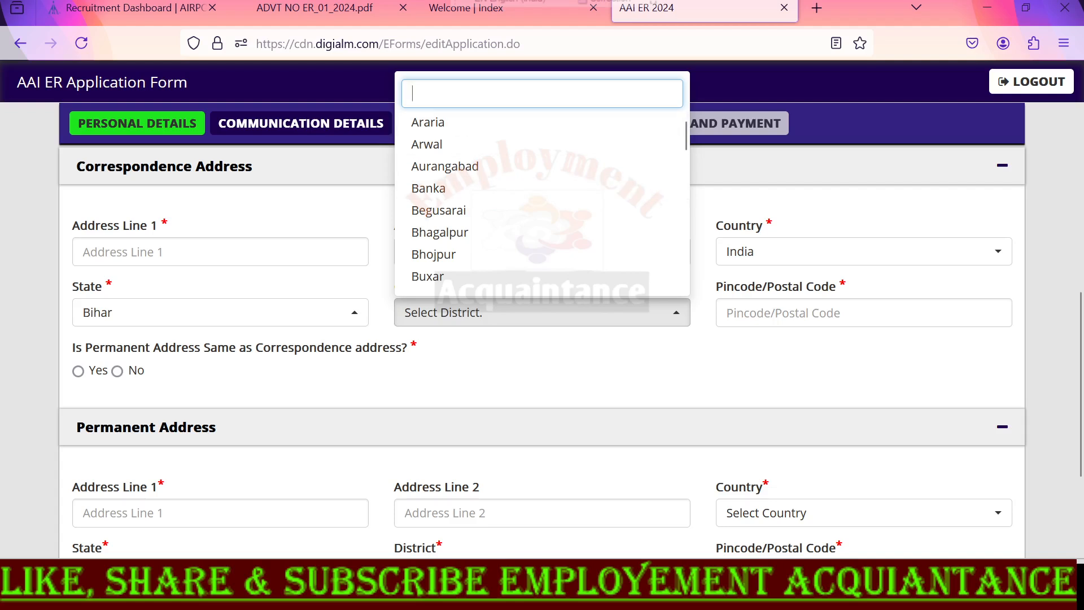
pyautogui.write('pat')
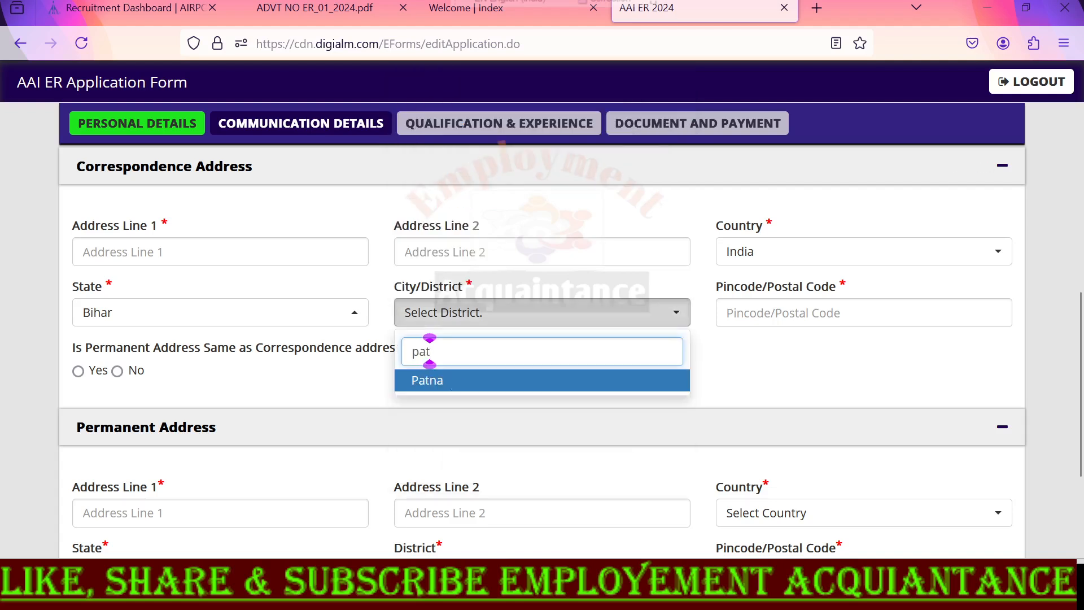
pyautogui.click(454, 384)
pyautogui.moveTo(720, 292); pyautogui.dragTo(868, 300)
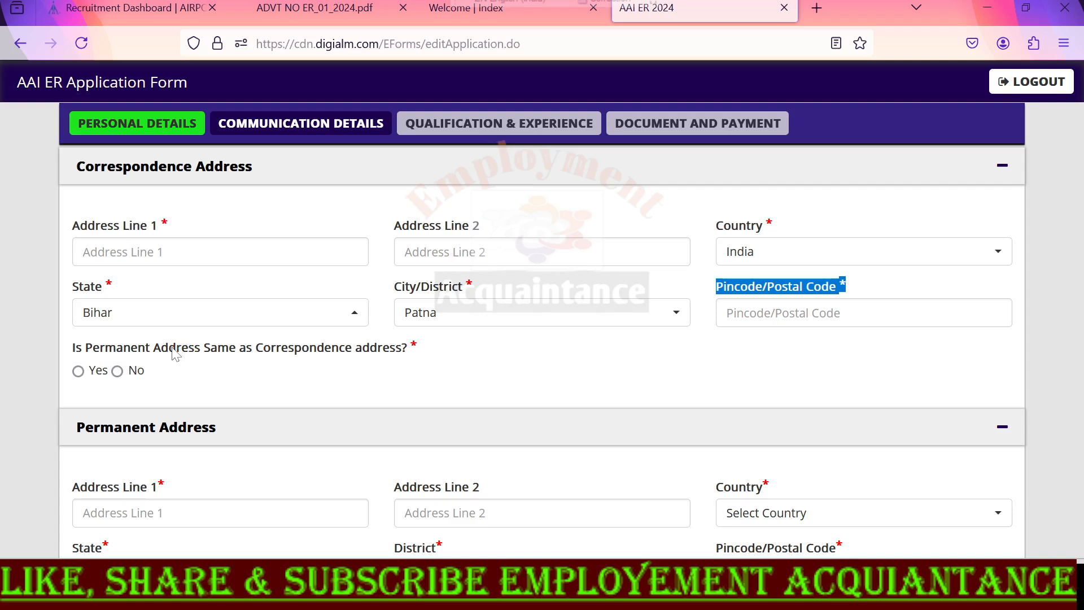
# - Answer No to whether the permanent address matches the correspondence address, and save the communication details to continue
pyautogui.click(79, 371)
pyautogui.click(117, 371)
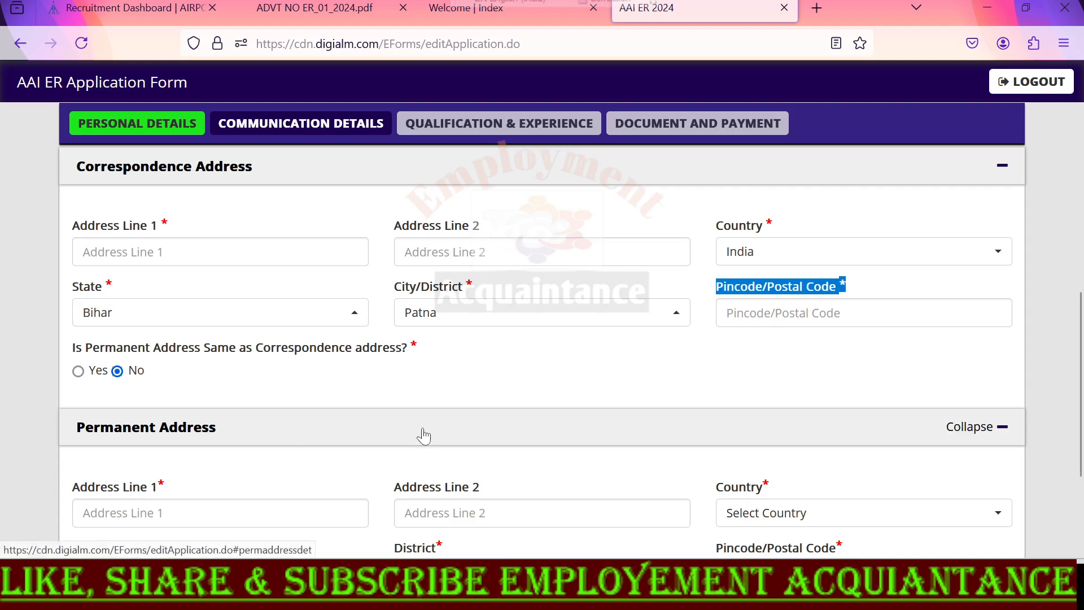
pyautogui.scroll(-3, 287, 473)
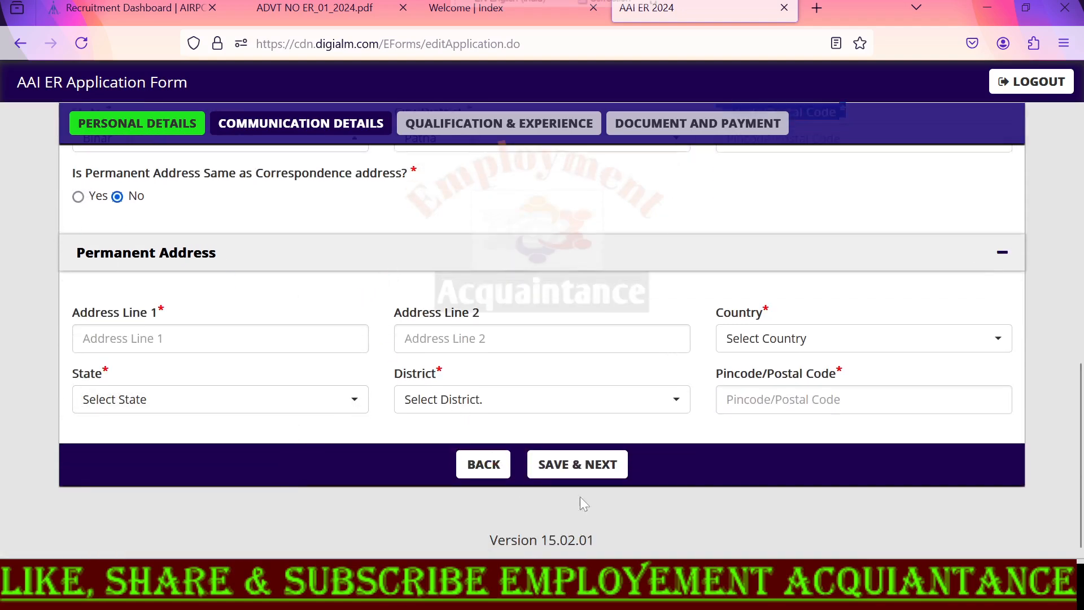
pyautogui.click(577, 464)
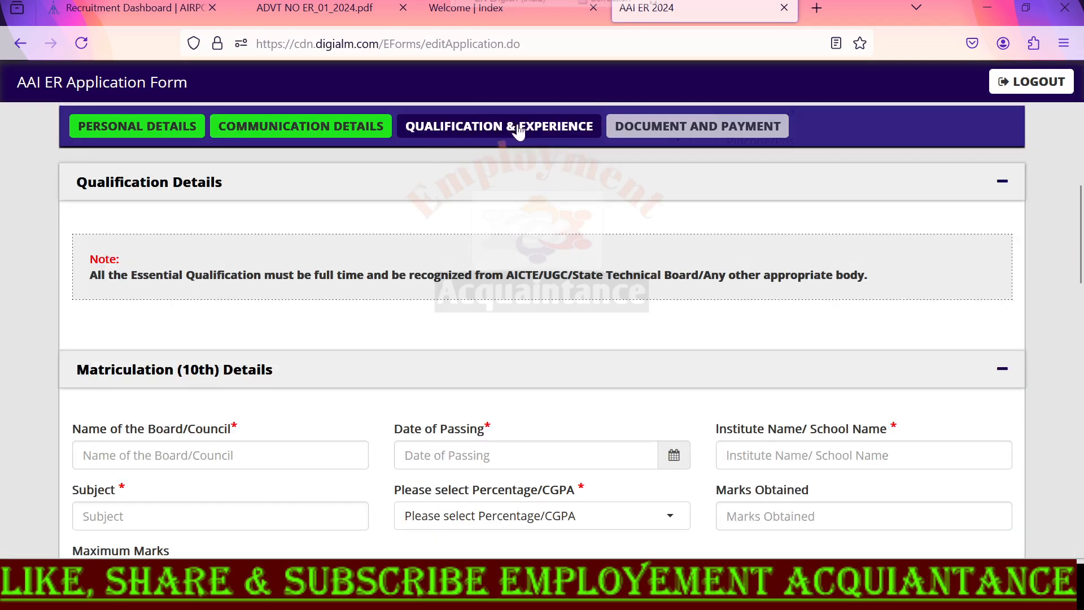
# - Look over the Matriculation (10th) fields for board name, date of passing, institute name and subject
pyautogui.scroll(-2, 379, 309)
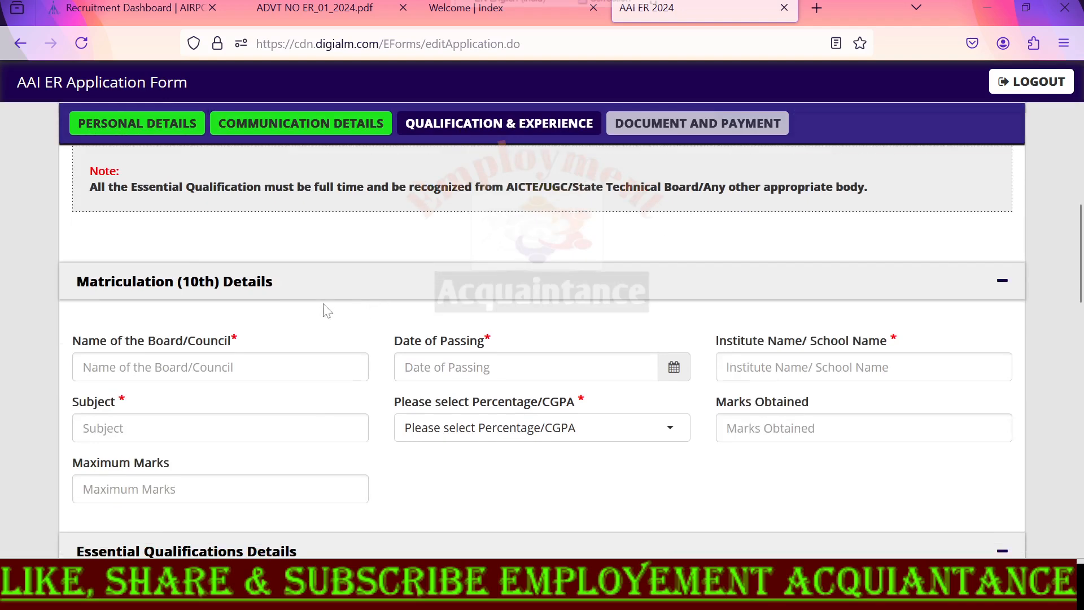
pyautogui.scroll(2, 330, 307)
pyautogui.scroll(-4, 330, 307)
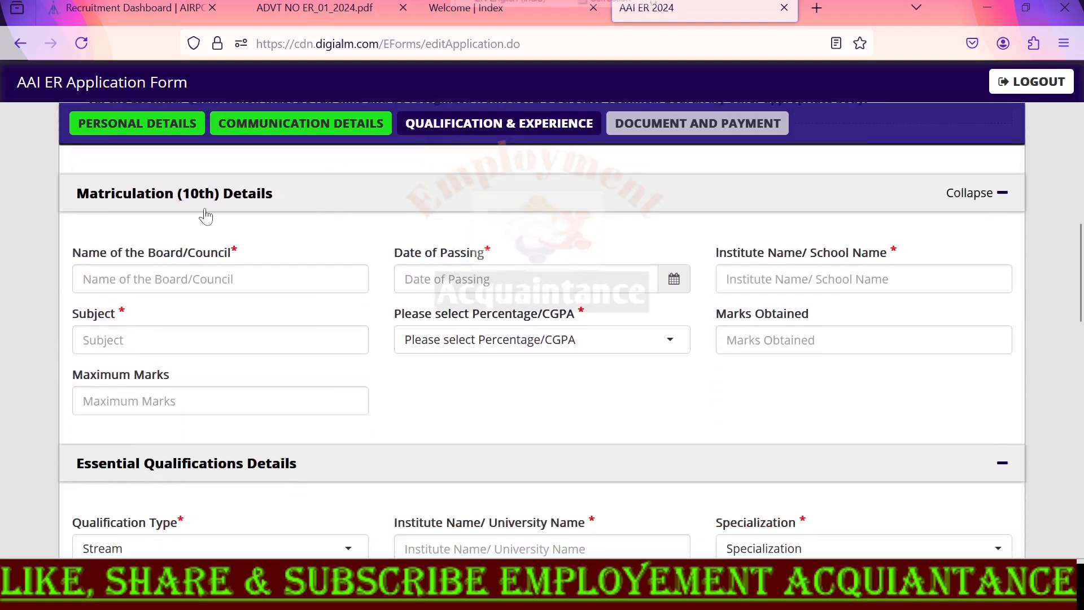
pyautogui.scroll(-2, 151, 232)
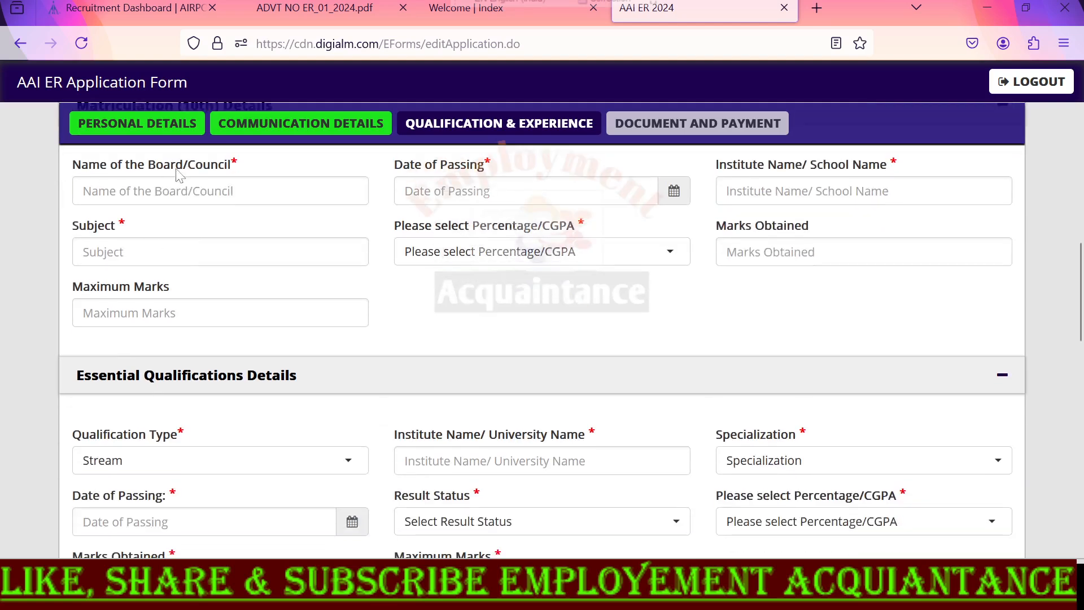
pyautogui.click(220, 191)
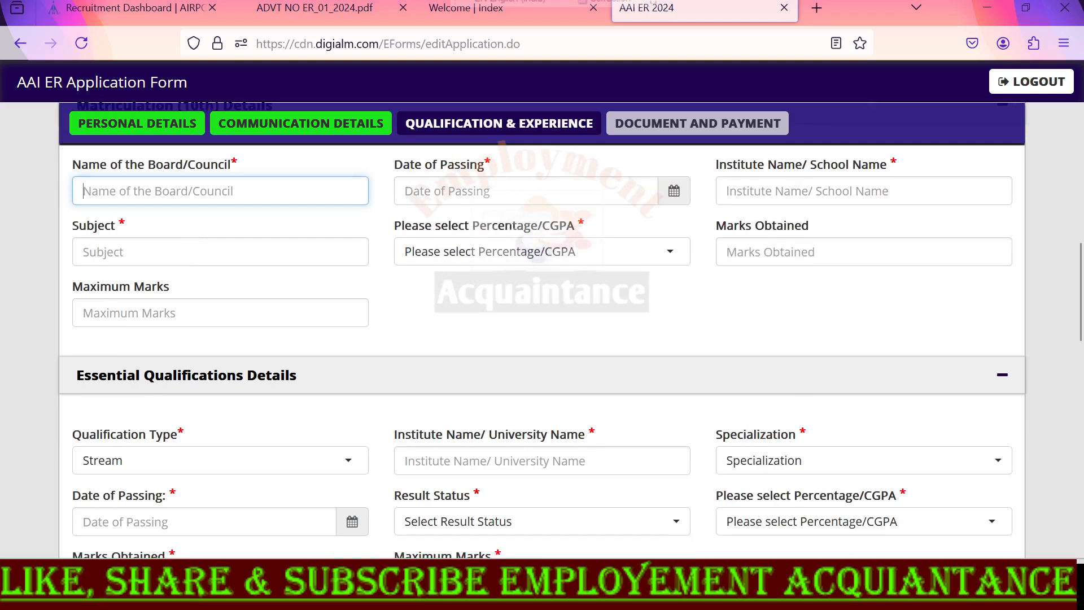
pyautogui.moveTo(395, 165); pyautogui.dragTo(485, 172)
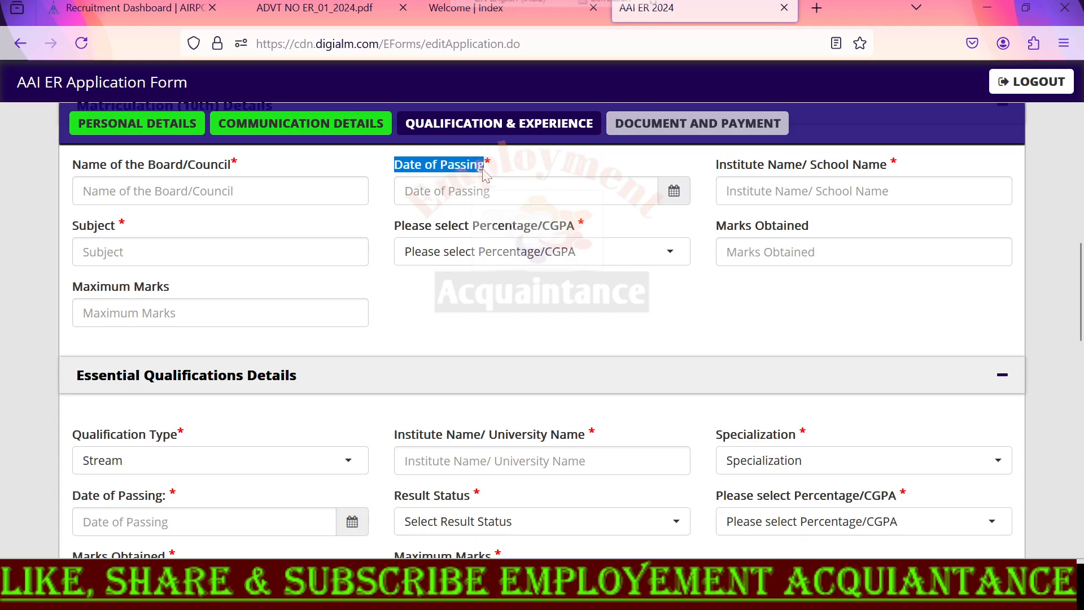
pyautogui.moveTo(720, 164); pyautogui.dragTo(930, 173)
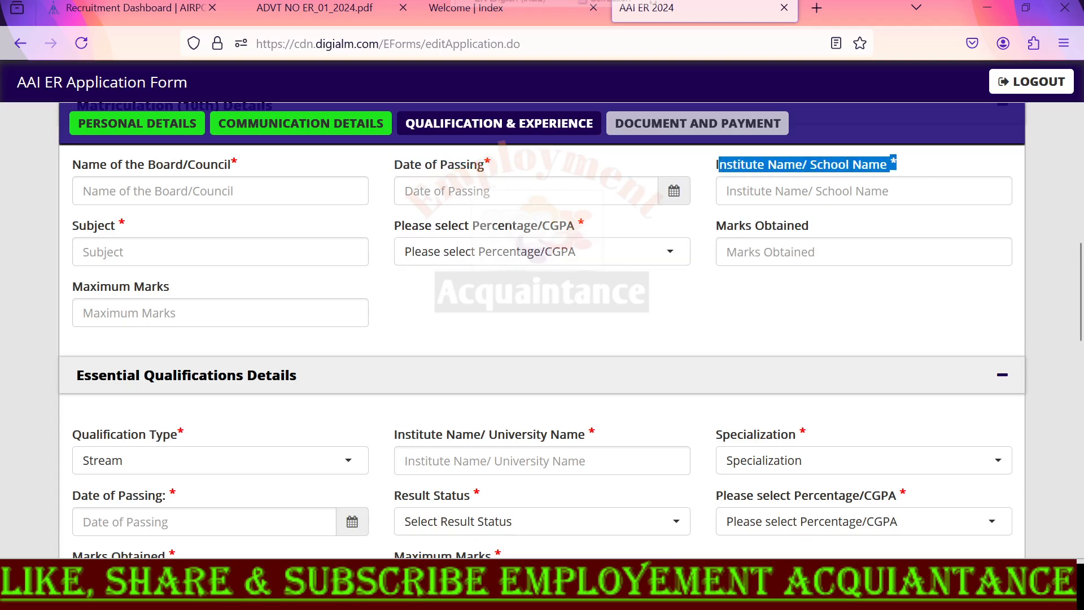
pyautogui.click(220, 252)
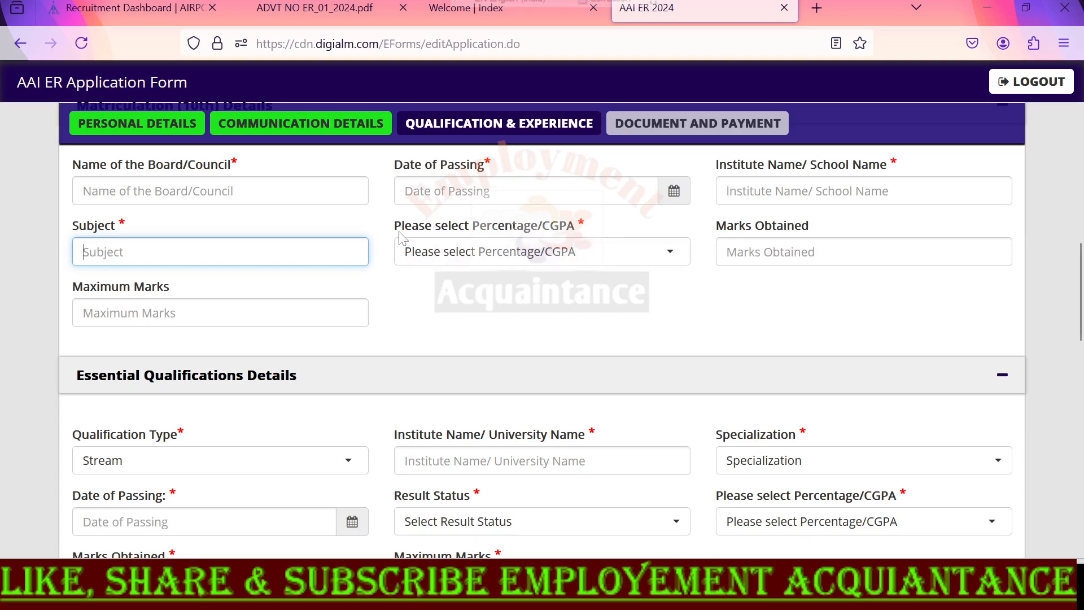
# - Try CGPA as the matriculation score type and highlight the CGPA obtained, Total CGPA and Calculated Percentage labels
pyautogui.moveTo(398, 231); pyautogui.dragTo(576, 227)
pyautogui.click(508, 251)
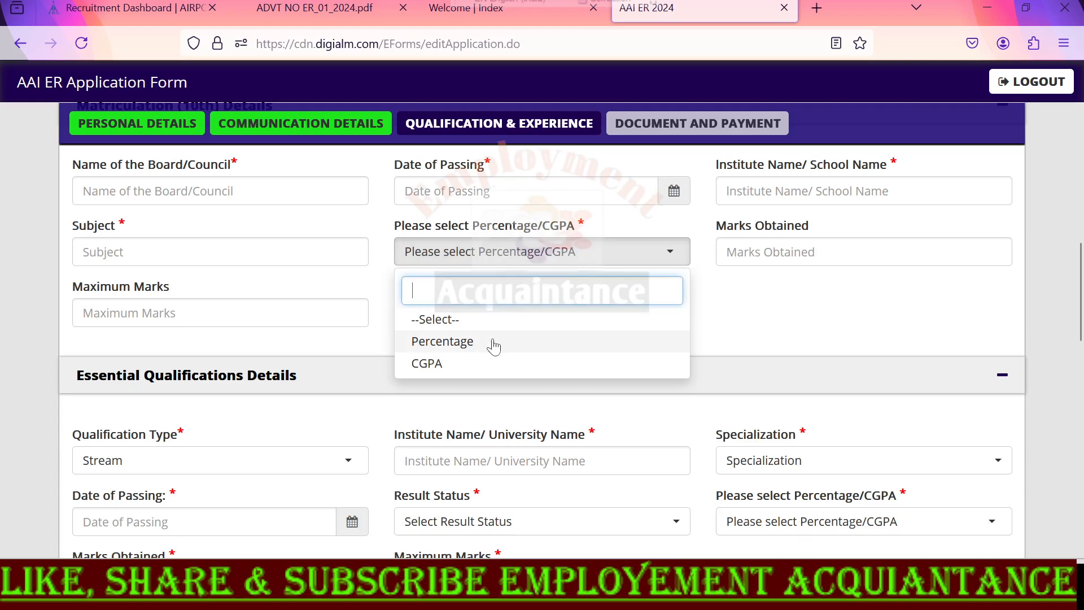
pyautogui.click(480, 367)
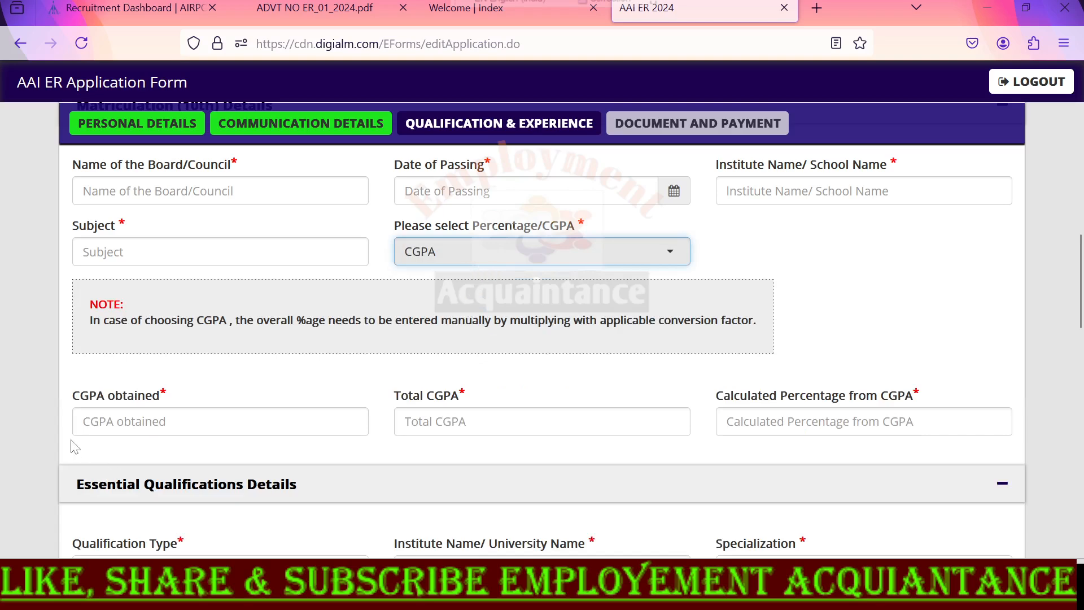
pyautogui.moveTo(73, 395); pyautogui.dragTo(162, 398)
pyautogui.moveTo(395, 396); pyautogui.dragTo(497, 401)
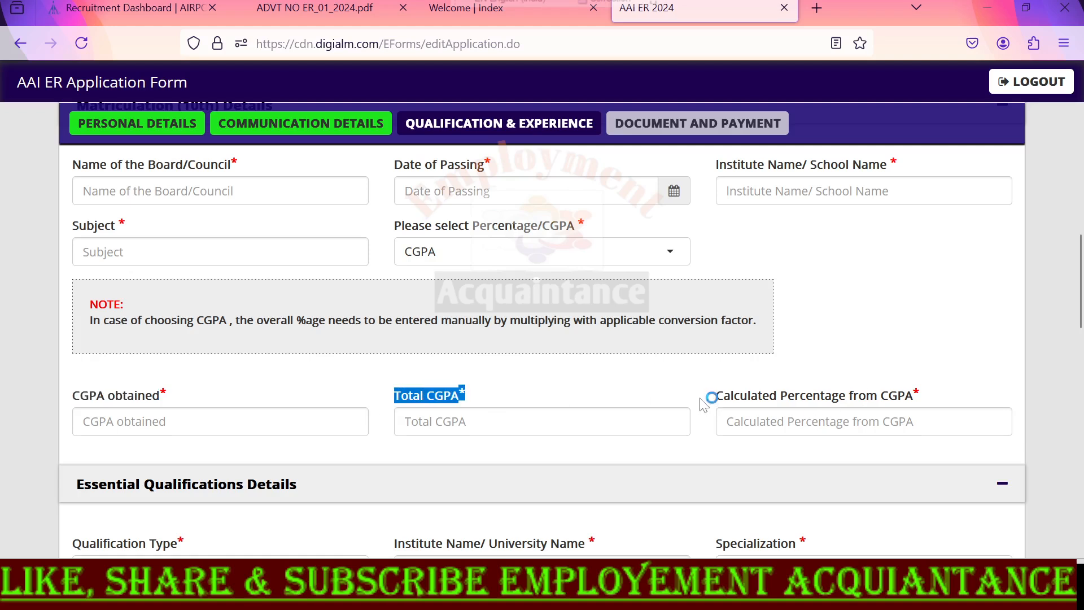
pyautogui.moveTo(718, 396); pyautogui.dragTo(937, 401)
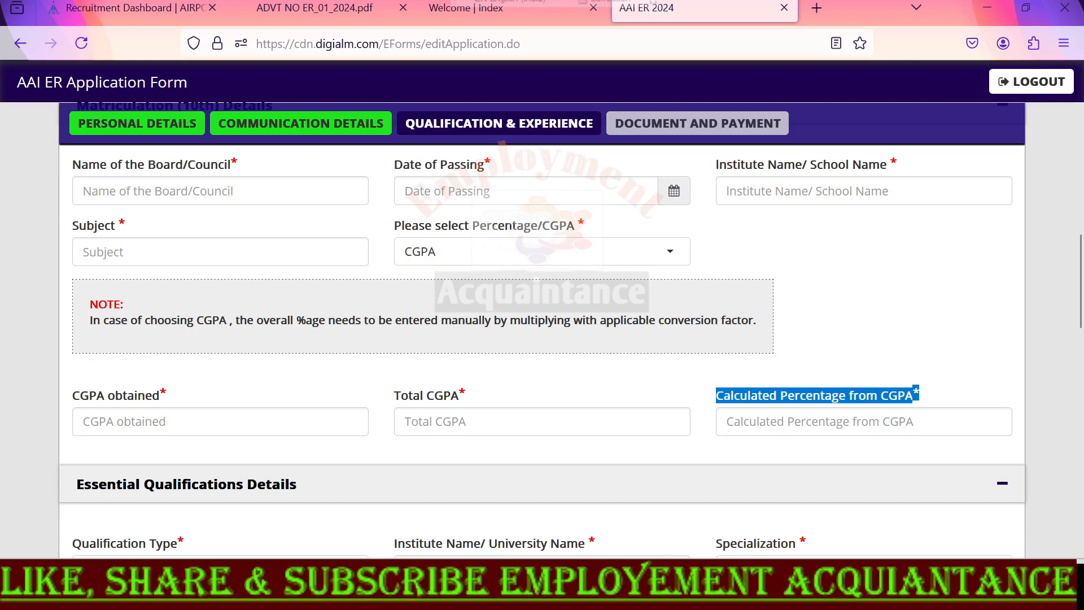
# - Set the matriculation score type to Percentage and enter 500 maximum marks and 300 marks obtained
pyautogui.click(680, 259)
pyautogui.click(446, 342)
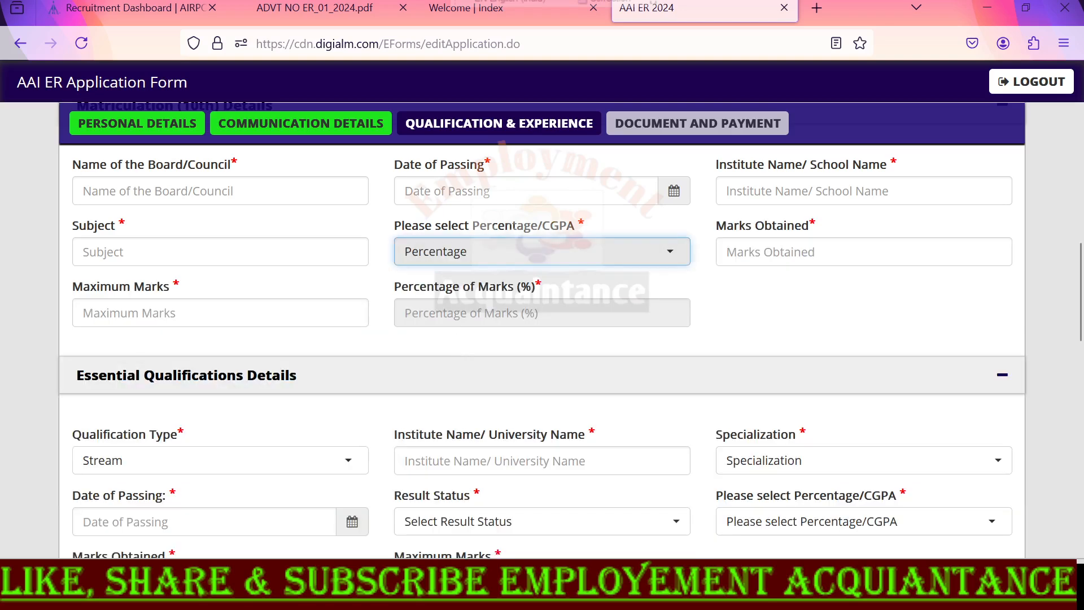
pyautogui.moveTo(716, 226); pyautogui.dragTo(797, 231)
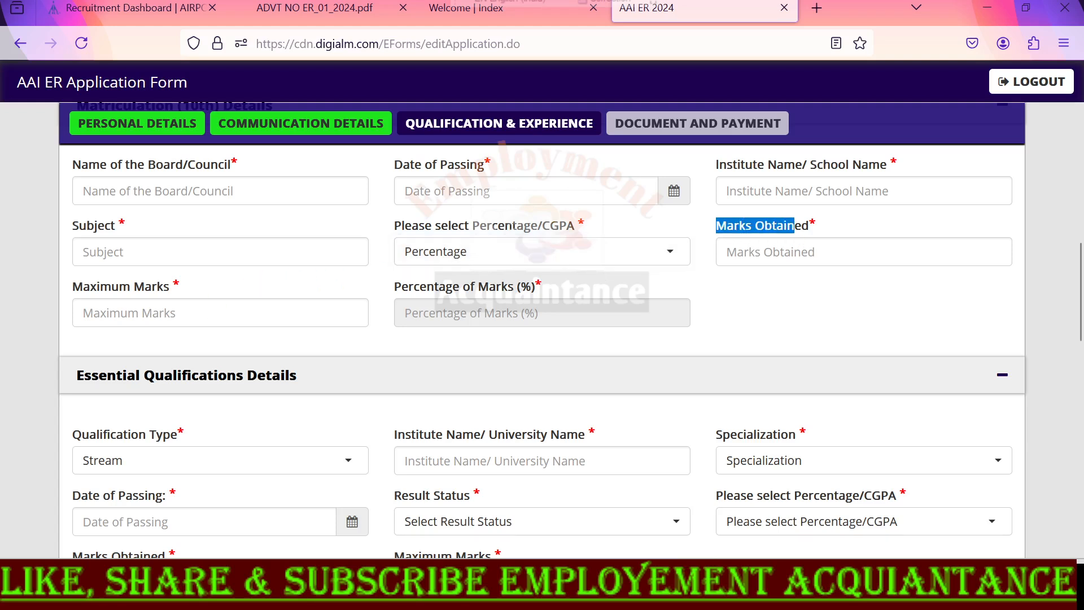
pyautogui.click(237, 313)
pyautogui.write('500')
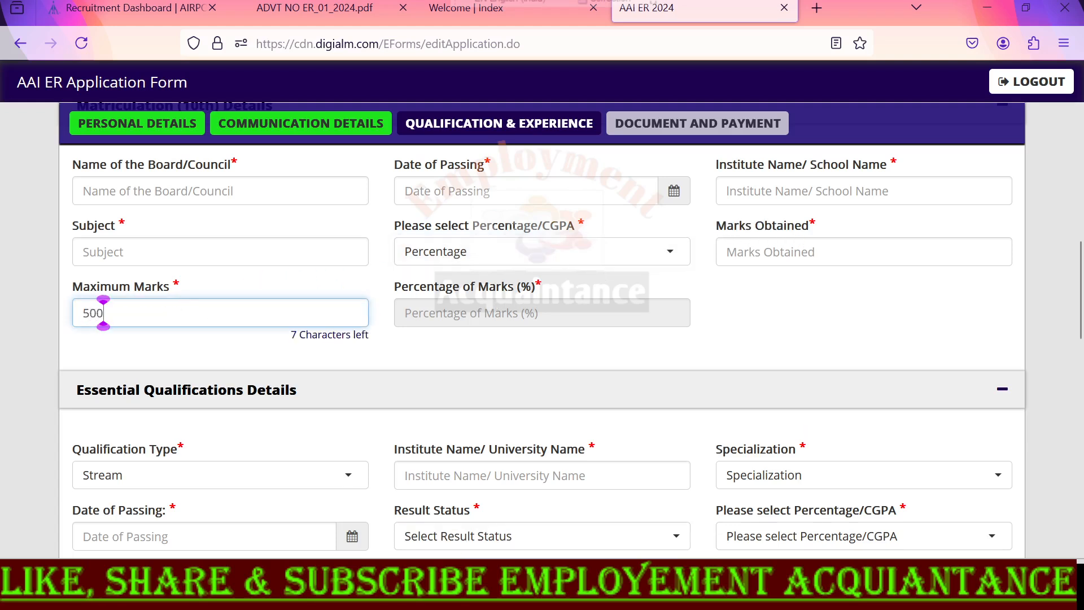
pyautogui.click(790, 251)
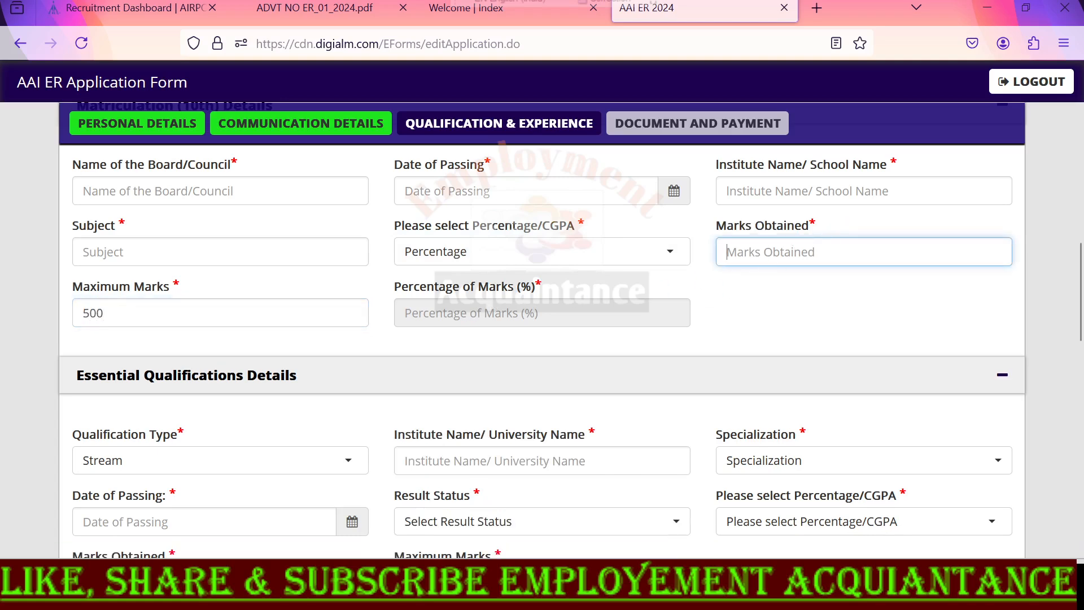
pyautogui.write('300')
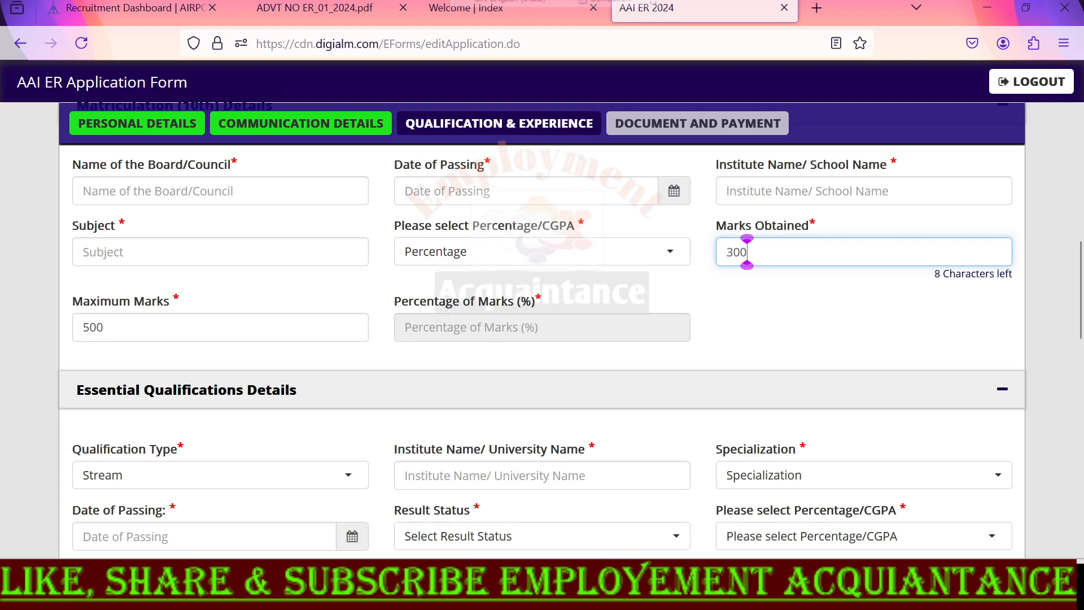
pyautogui.click(785, 320)
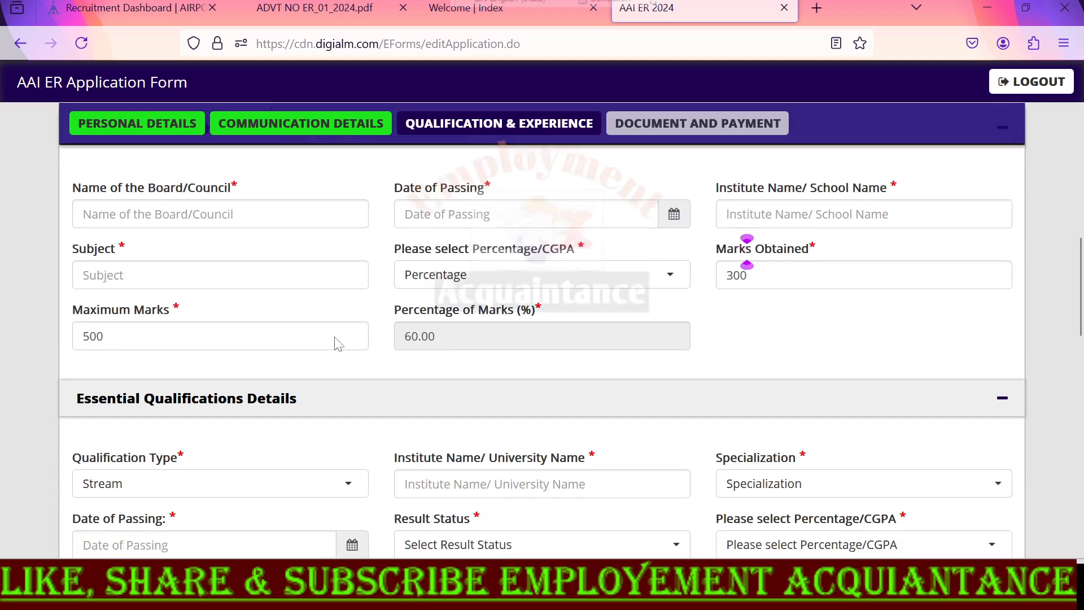
# - Set the essential qualification type to 12th (Regular) and its result status to Passed
pyautogui.scroll(-3, 336, 342)
pyautogui.click(121, 282)
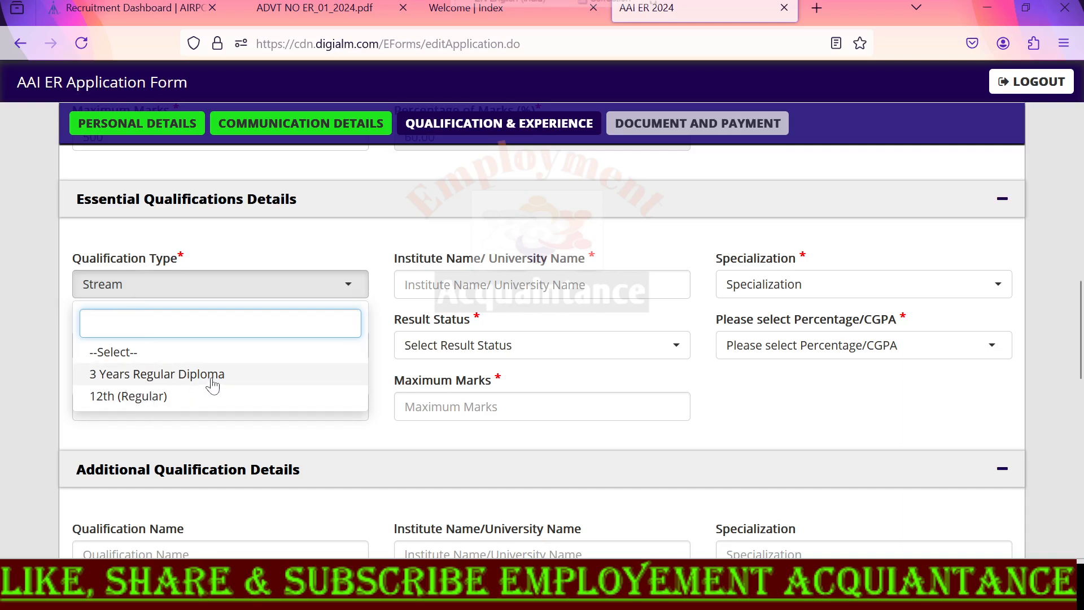
pyautogui.click(146, 398)
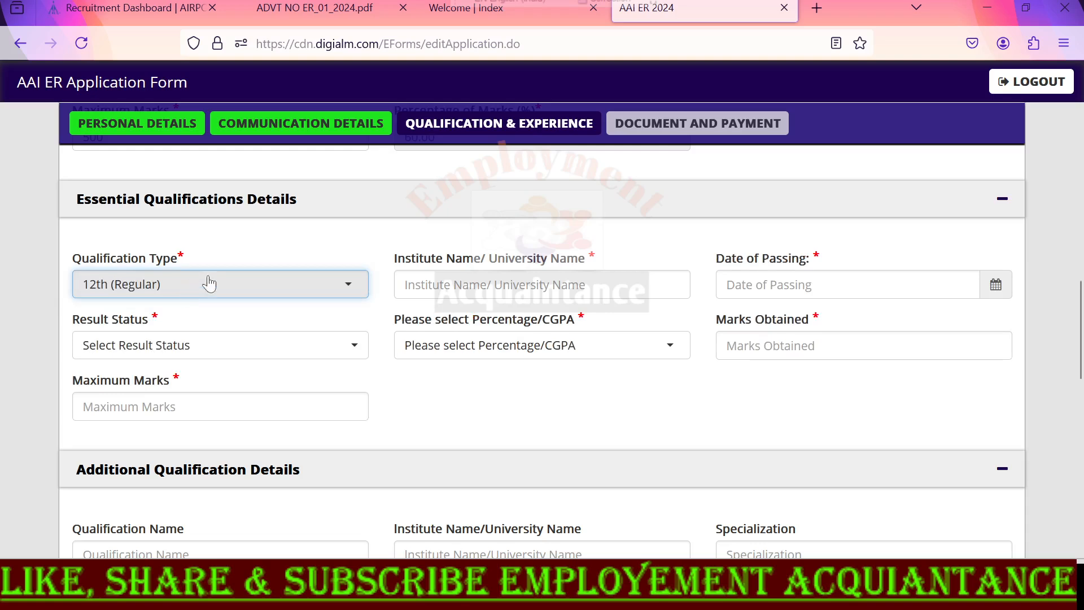
pyautogui.click(333, 294)
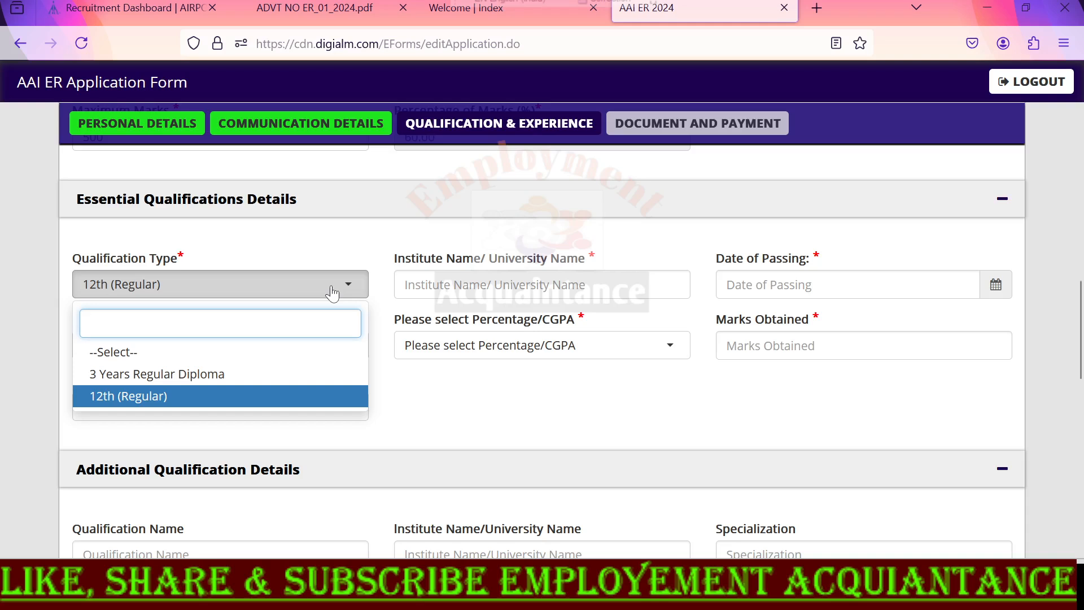
pyautogui.click(325, 290)
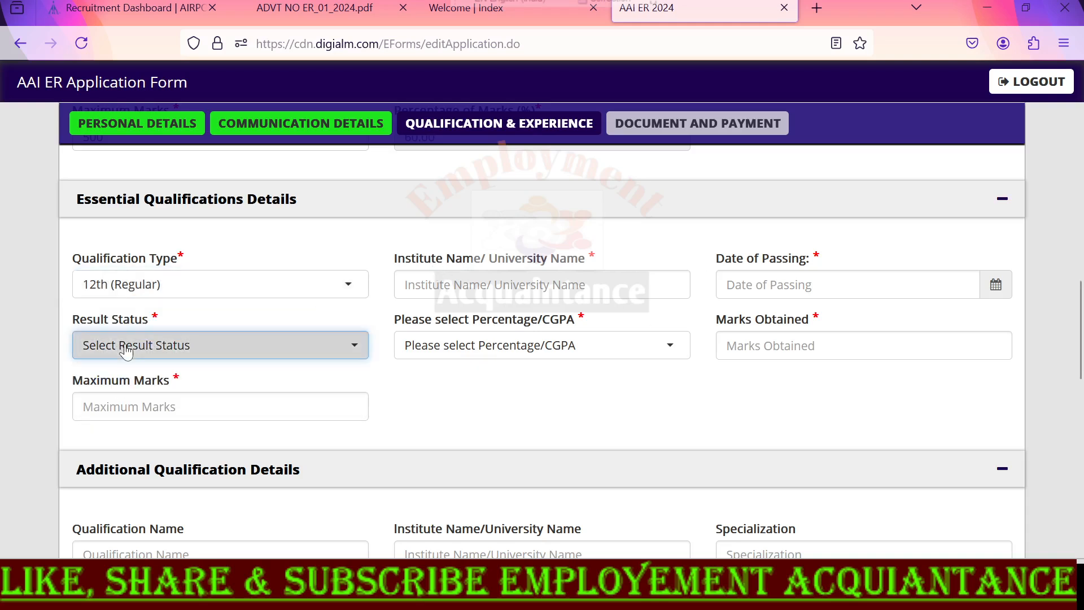
pyautogui.click(98, 345)
pyautogui.click(163, 435)
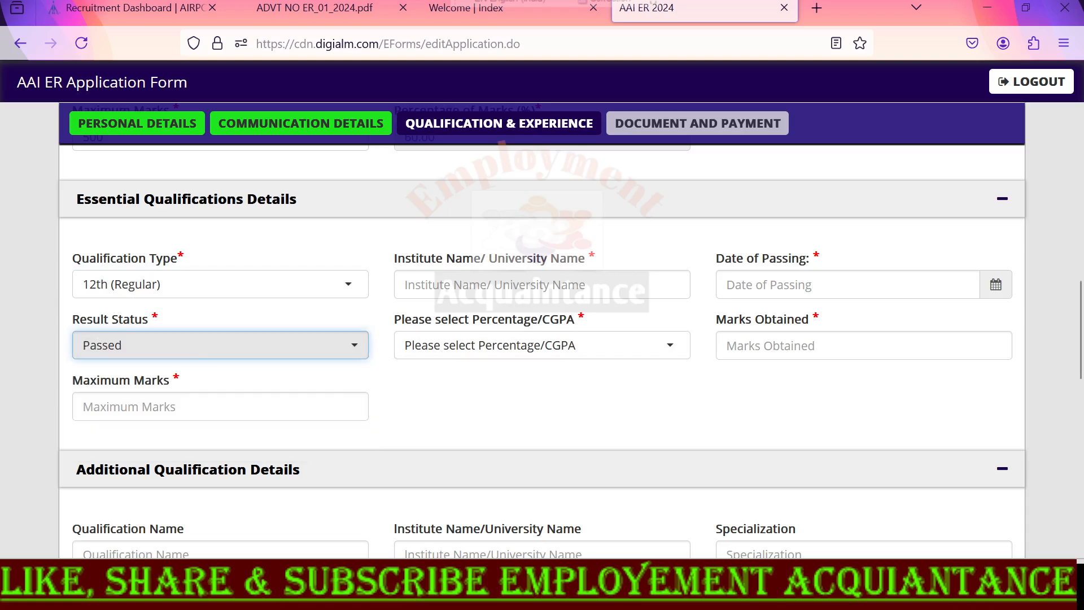
# - Try Percentage as the essential qualification's score type, finally choosing CGPA
pyautogui.click(442, 350)
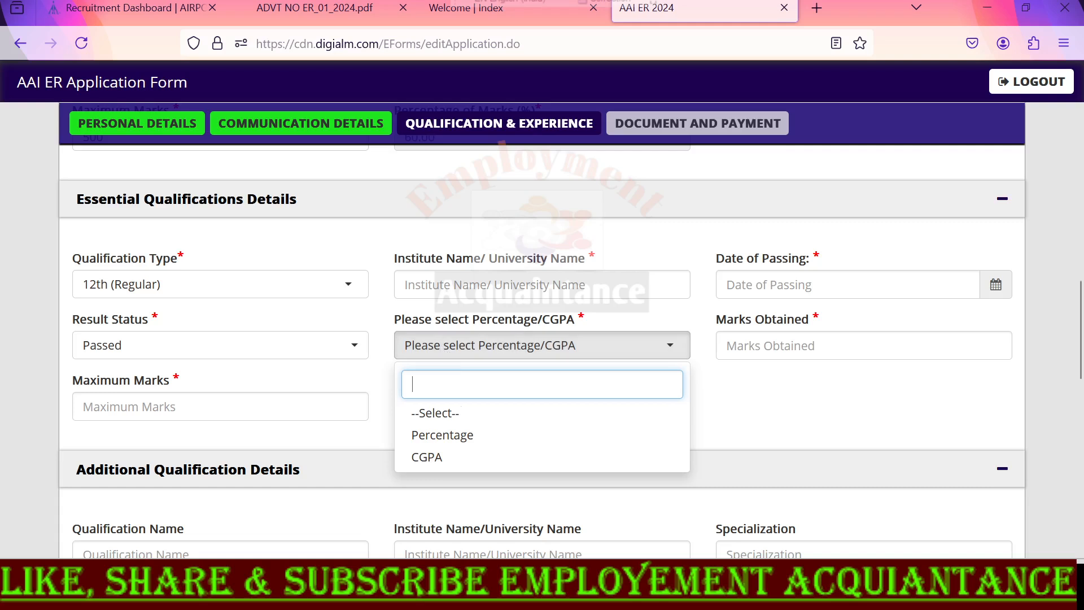
pyautogui.click(442, 436)
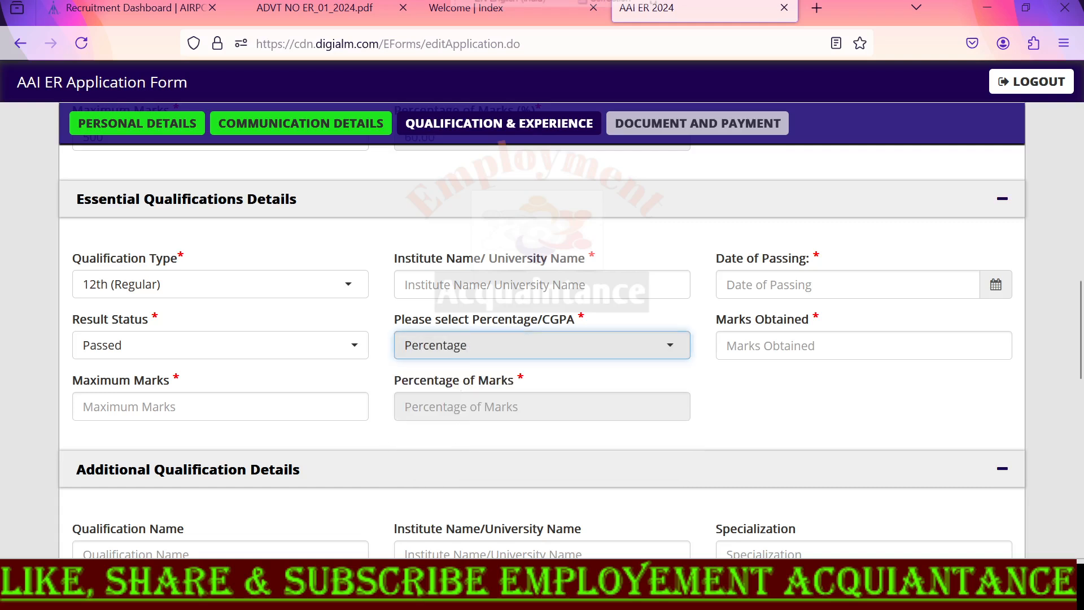
pyautogui.click(622, 354)
pyautogui.click(437, 456)
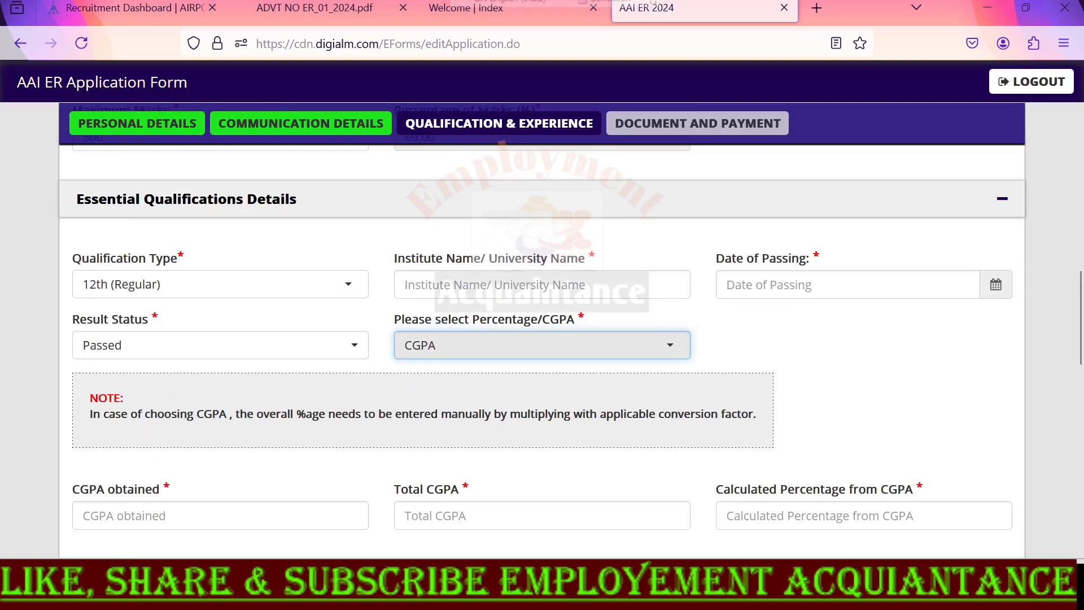
# - Enter 8 as the CGPA obtained and 10 as the total CGPA for the essential qualification, and activate the calculated percentage field
pyautogui.click(138, 515)
pyautogui.write('6')
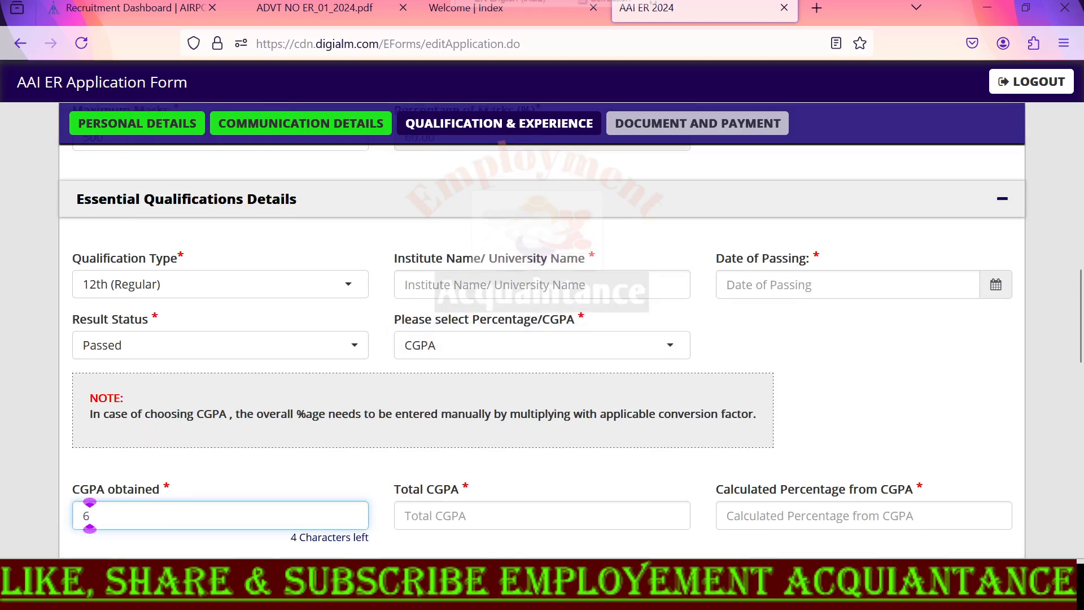
pyautogui.press('BackSpace')
pyautogui.write('8')
pyautogui.click(412, 515)
pyautogui.write('10')
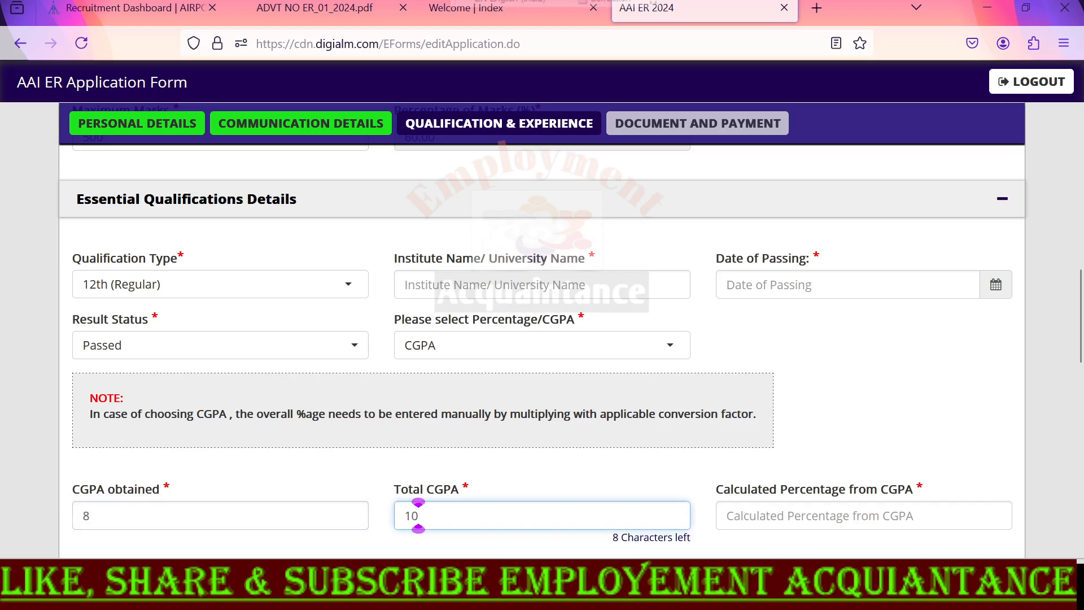
pyautogui.click(782, 505)
pyautogui.click(782, 514)
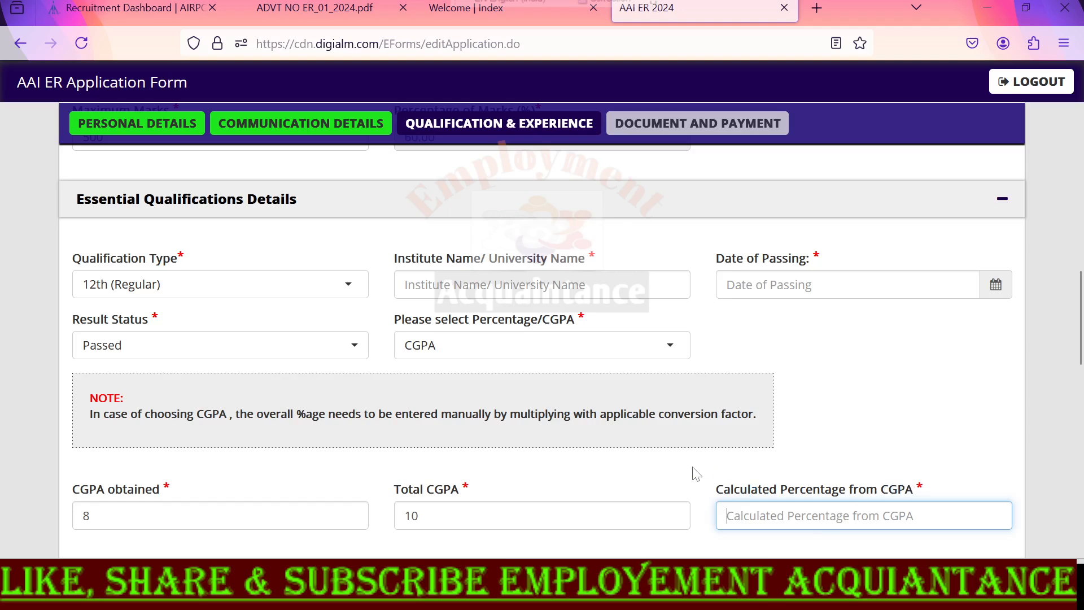
# - Try No for holding a driving license in the identification details, finally answering Yes and choosing LMV as the license type
pyautogui.scroll(-3, 696, 473)
pyautogui.scroll(-5, 764, 446)
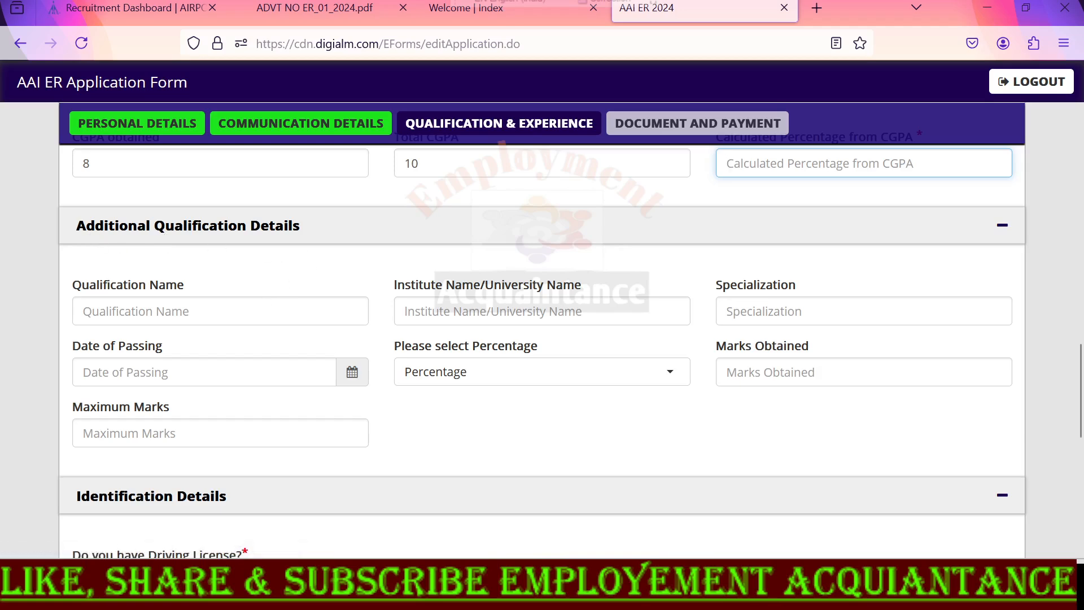
pyautogui.scroll(-6, 309, 350)
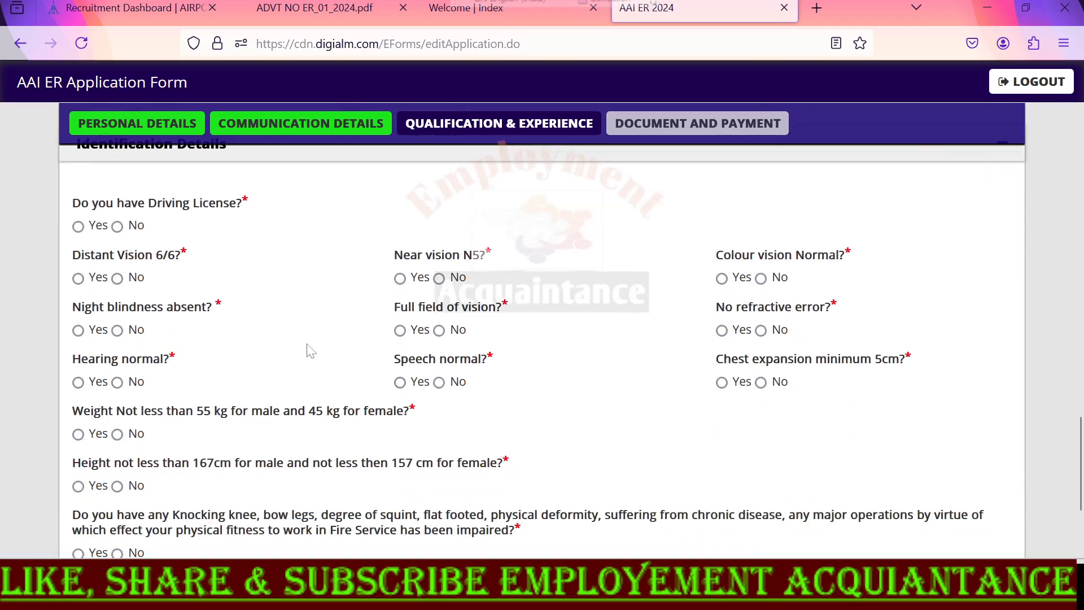
pyautogui.scroll(2, 303, 345)
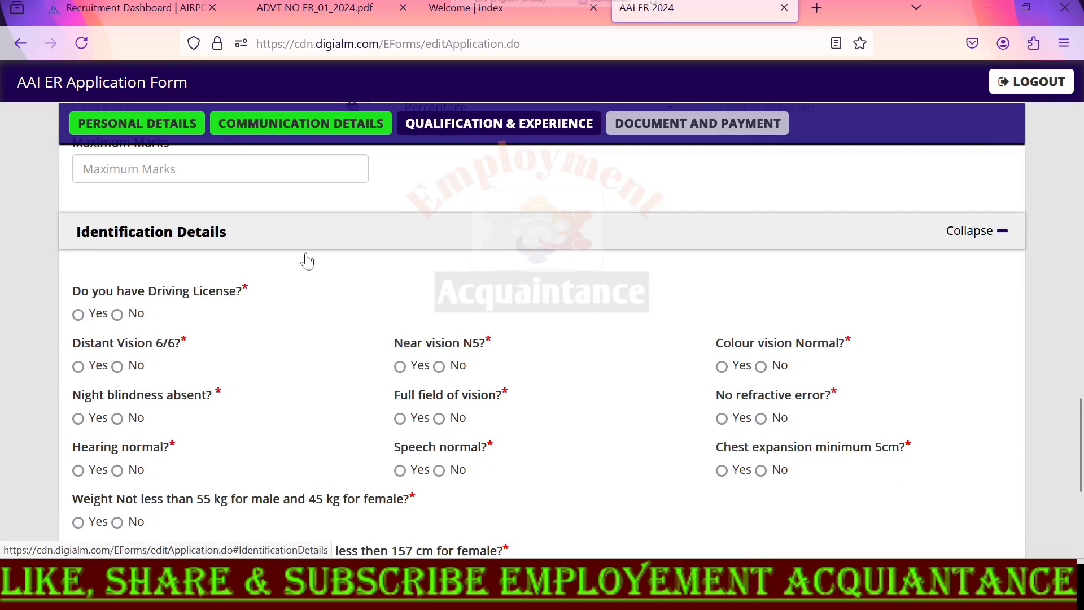
pyautogui.scroll(-2, 383, 360)
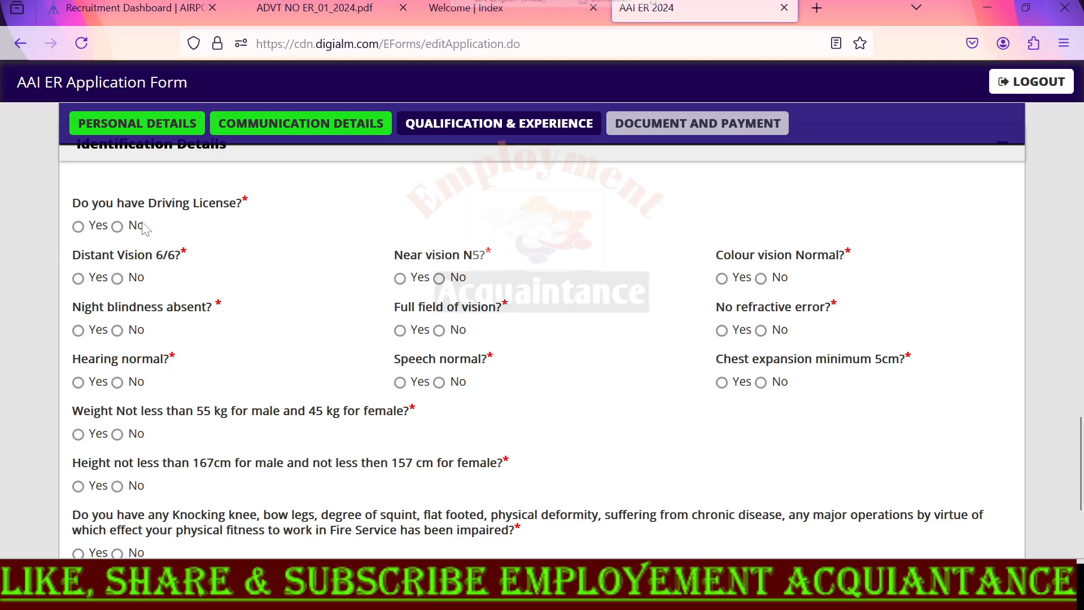
pyautogui.click(118, 227)
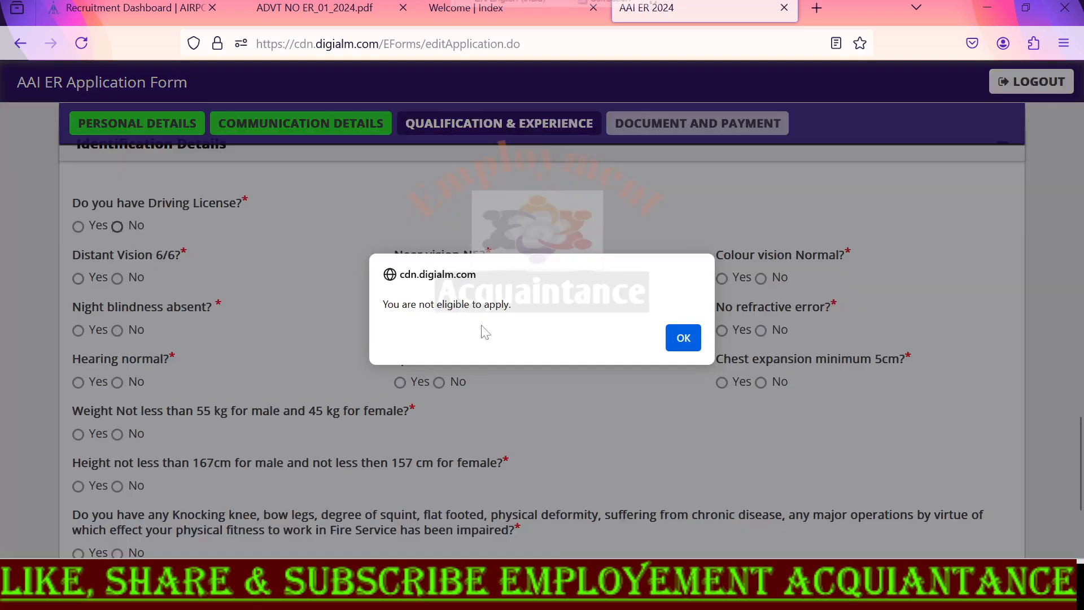
pyautogui.click(684, 338)
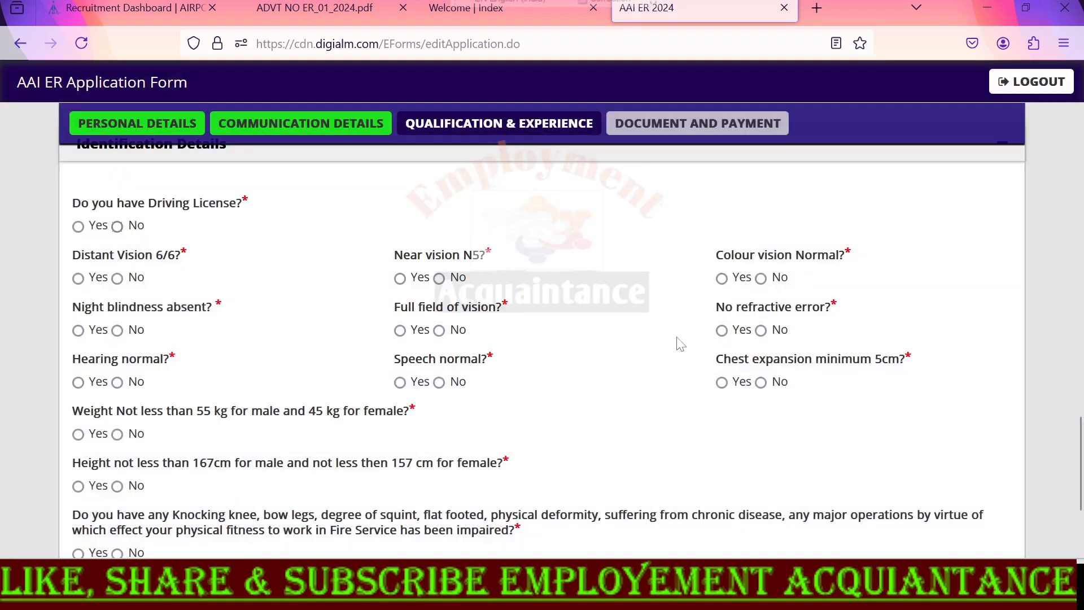
pyautogui.click(78, 226)
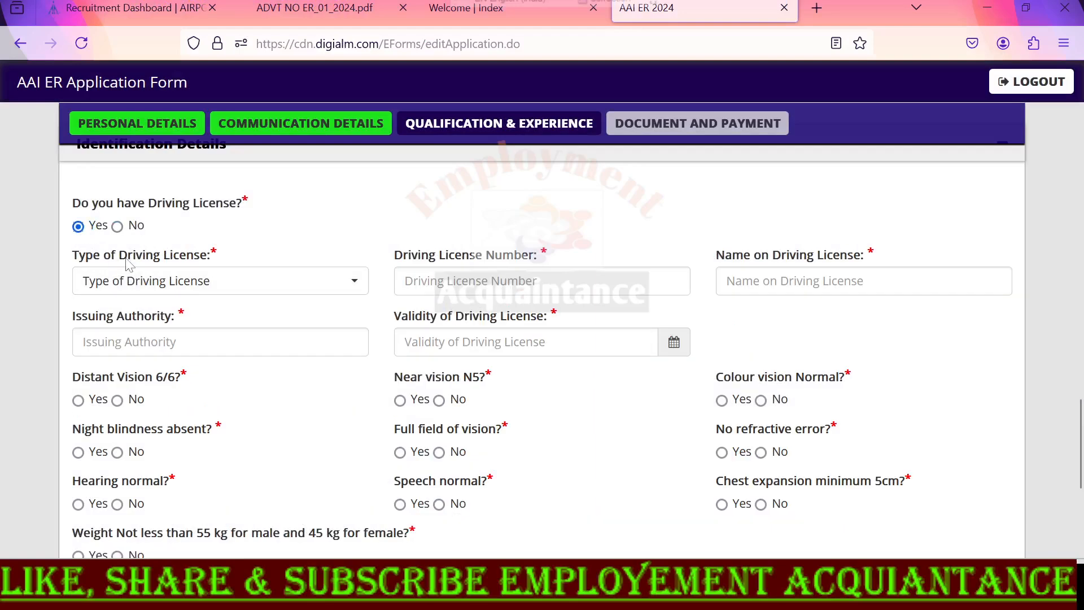
pyautogui.click(210, 281)
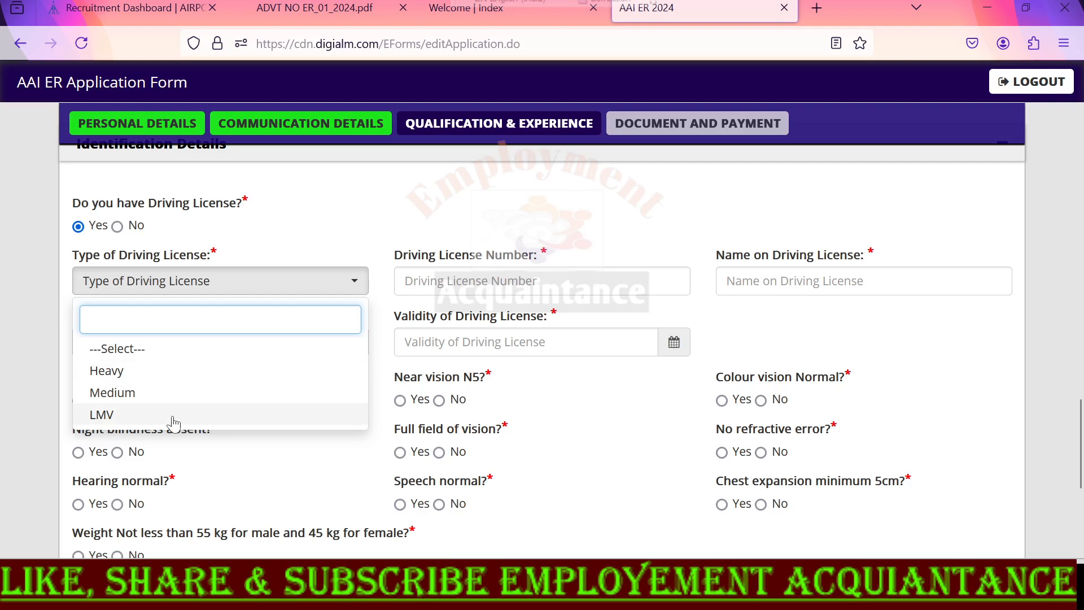
pyautogui.click(174, 418)
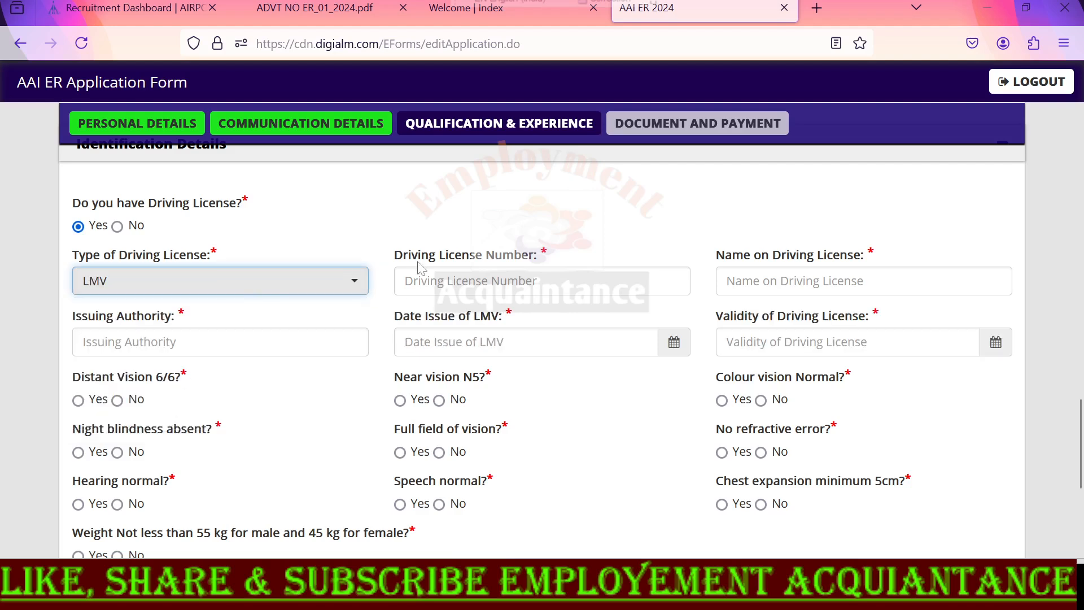
# - Review the required driving license fields for number, name, issuing authority, LMV issue date and validity
pyautogui.moveTo(395, 254); pyautogui.dragTo(582, 266)
pyautogui.moveTo(718, 256); pyautogui.dragTo(875, 266)
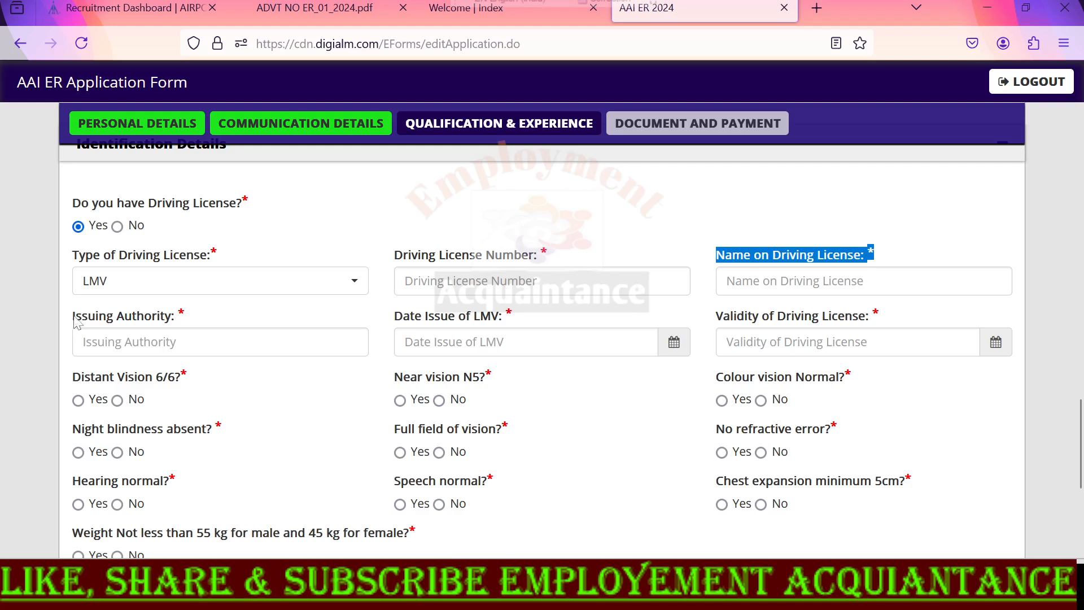
pyautogui.moveTo(76, 315); pyautogui.dragTo(225, 329)
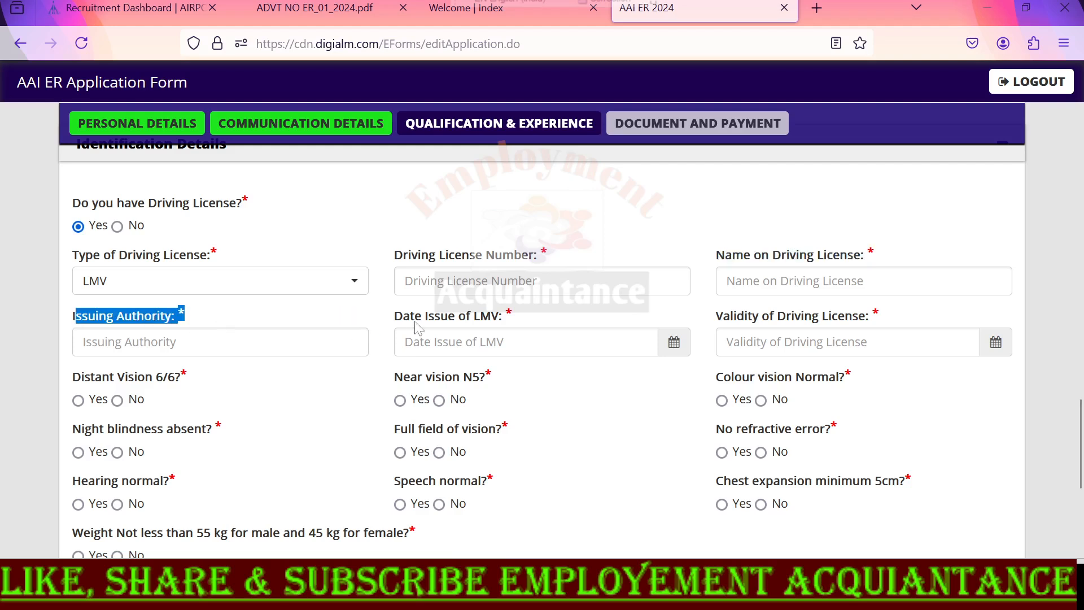
pyautogui.click(398, 322)
pyautogui.moveTo(398, 322); pyautogui.dragTo(498, 329)
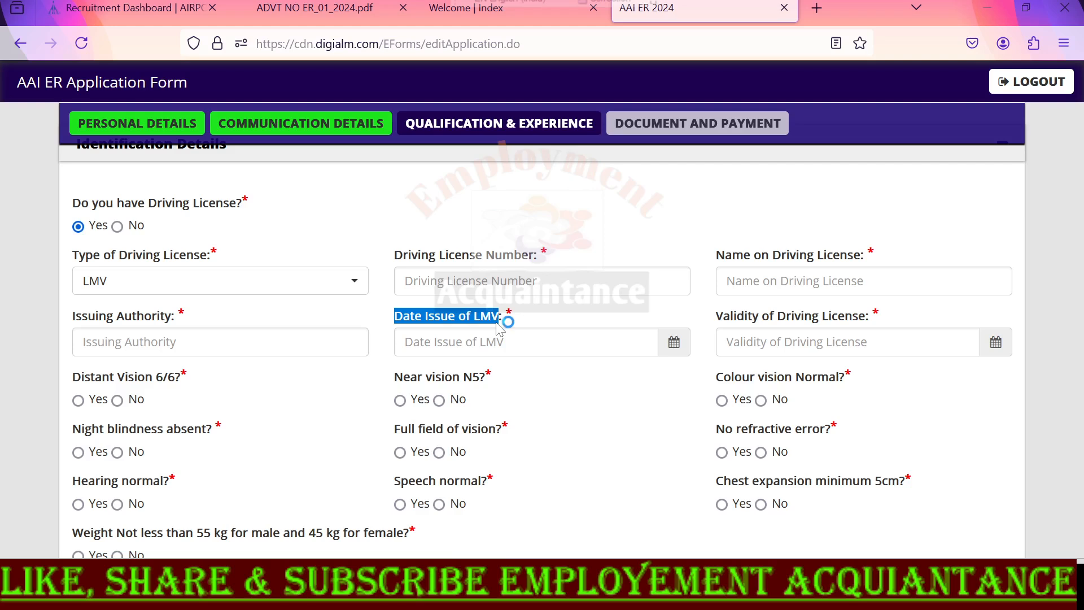
pyautogui.click(847, 342)
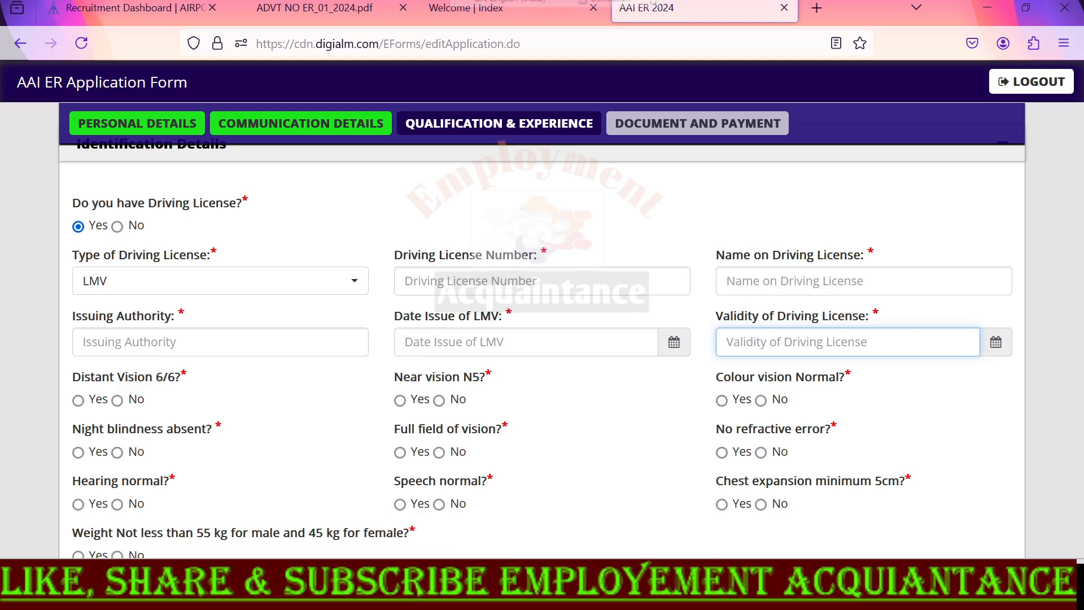
# - Try No for distant vision 6/6 and near vision N5, finally answering Yes to both
pyautogui.click(117, 400)
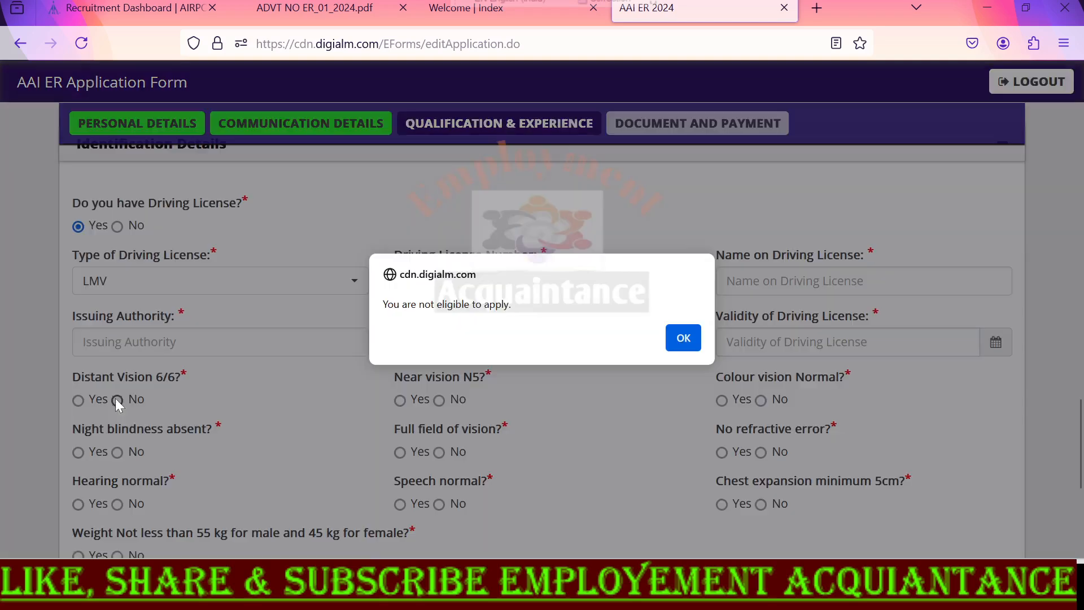
pyautogui.click(682, 338)
pyautogui.click(78, 400)
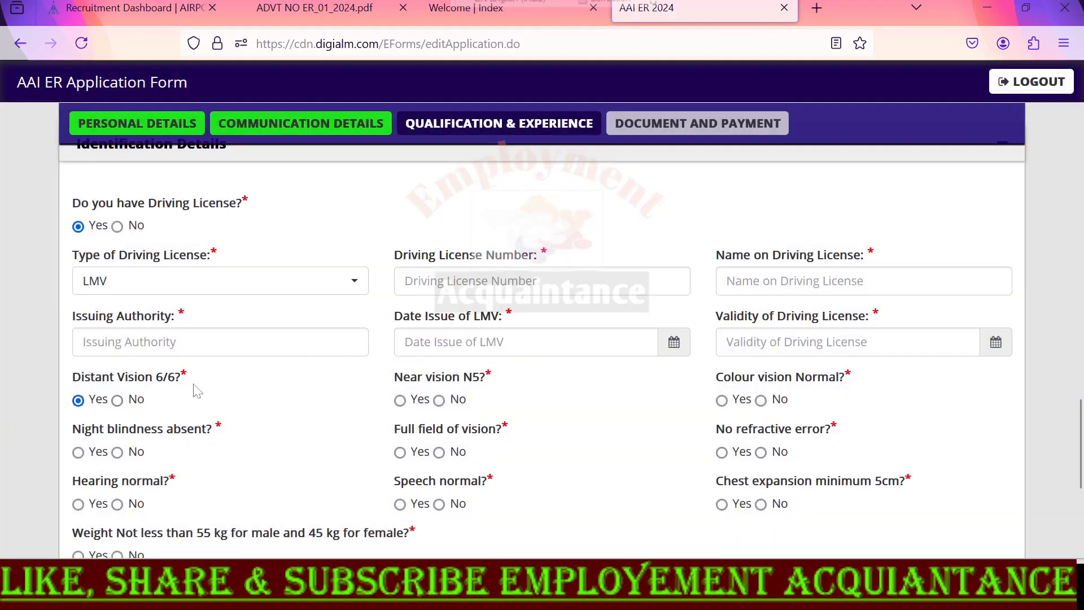
pyautogui.click(438, 400)
pyautogui.click(682, 337)
pyautogui.click(404, 402)
# - Try No for normal colour vision and absence of night blindness, finally answering Yes to both
pyautogui.click(760, 400)
pyautogui.click(682, 337)
pyautogui.click(723, 401)
pyautogui.click(117, 452)
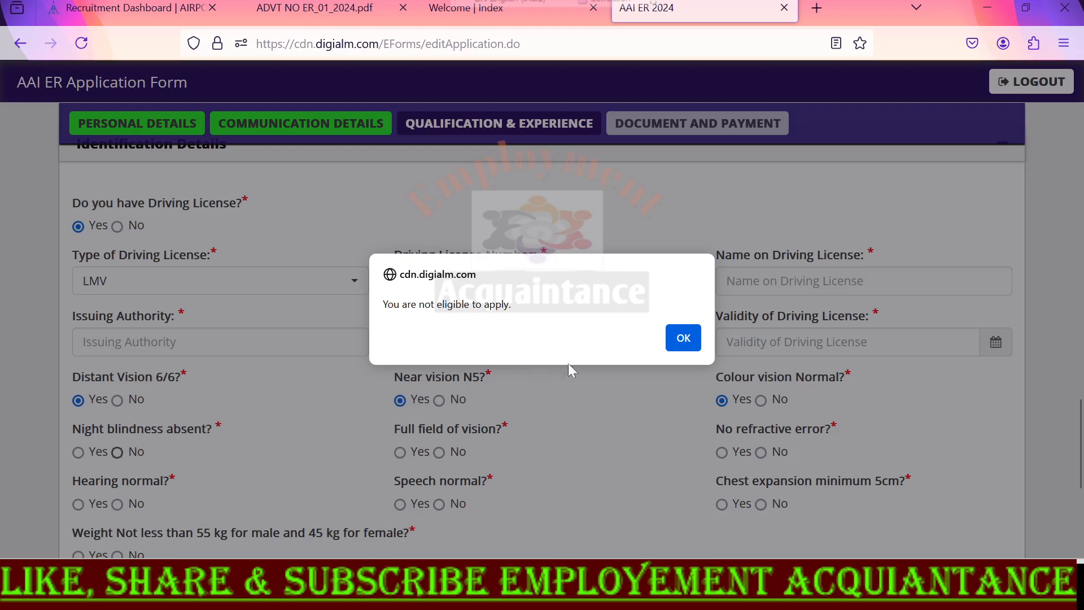
pyautogui.click(682, 338)
pyautogui.click(78, 453)
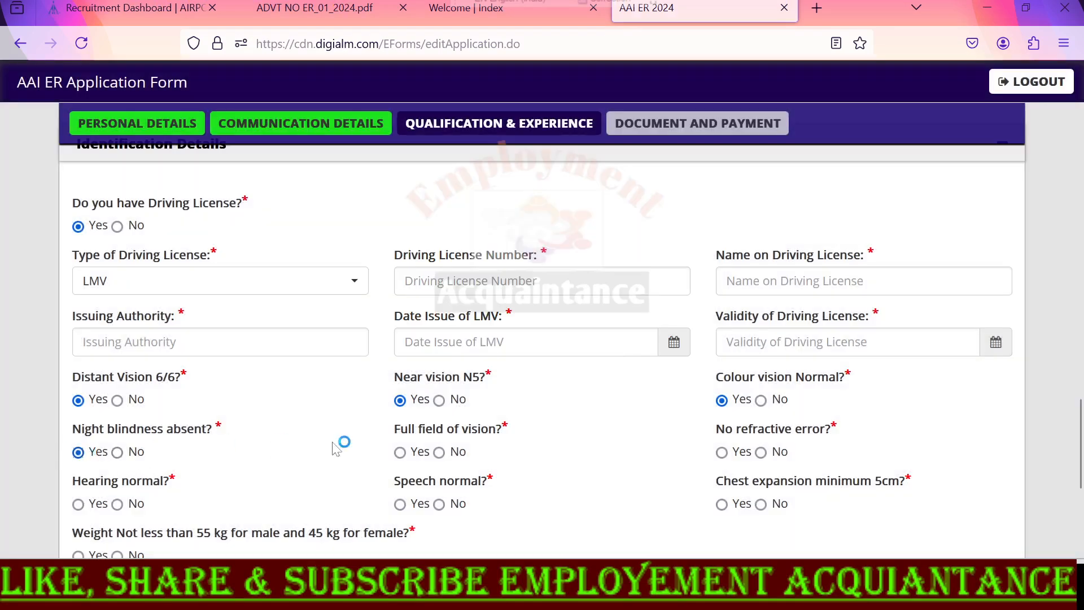
# - Answer Yes for full field of vision, no refractive error, normal hearing, normal speech and minimum 5 cm chest expansion
pyautogui.click(401, 453)
pyautogui.click(722, 452)
pyautogui.scroll(-5, 564, 421)
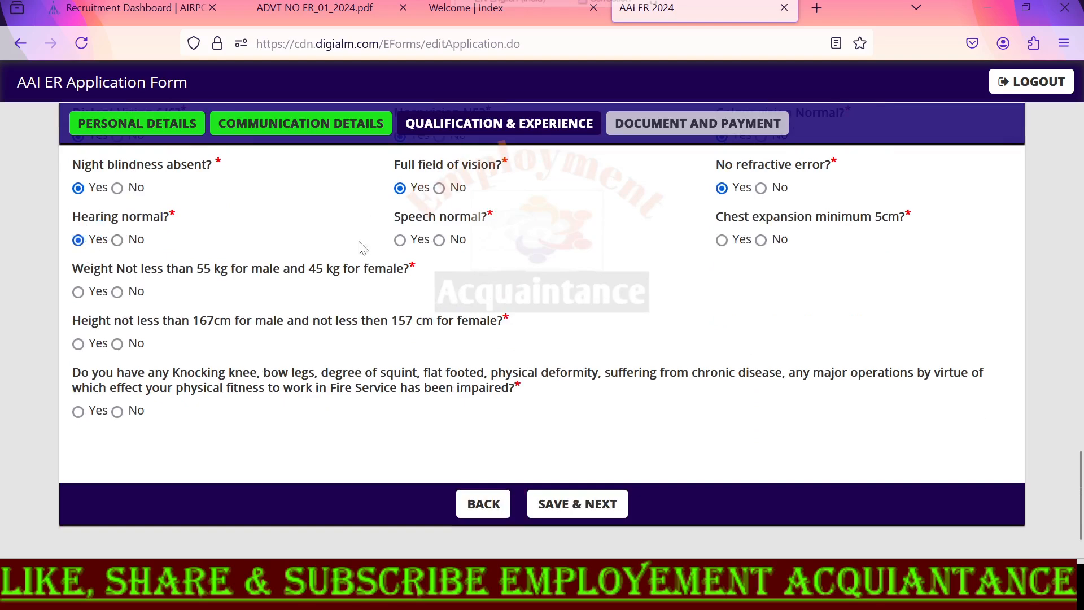
pyautogui.click(400, 241)
pyautogui.click(760, 248)
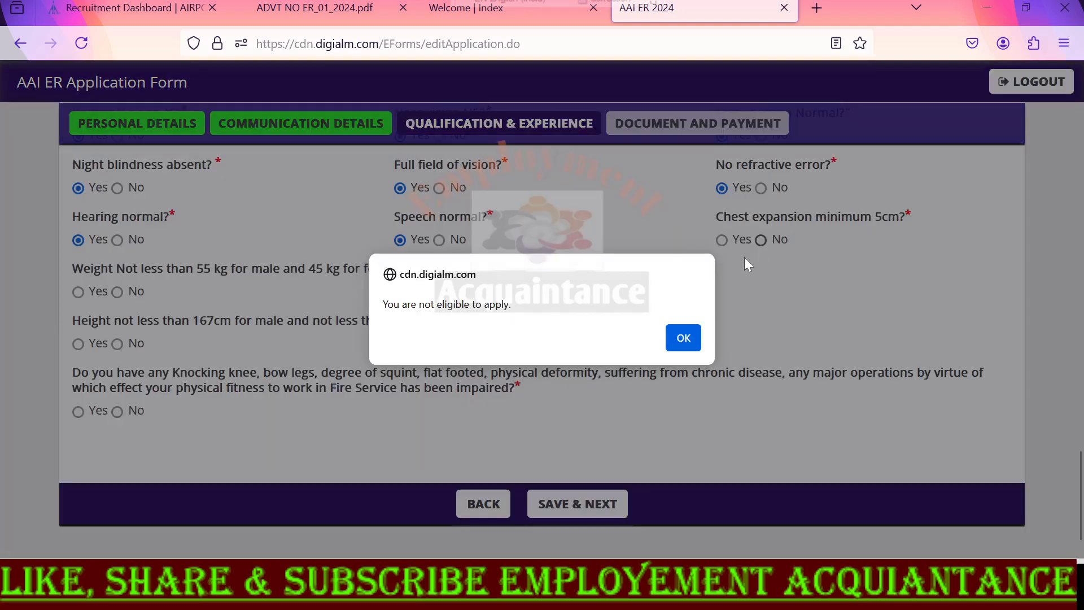
pyautogui.click(682, 333)
pyautogui.click(724, 240)
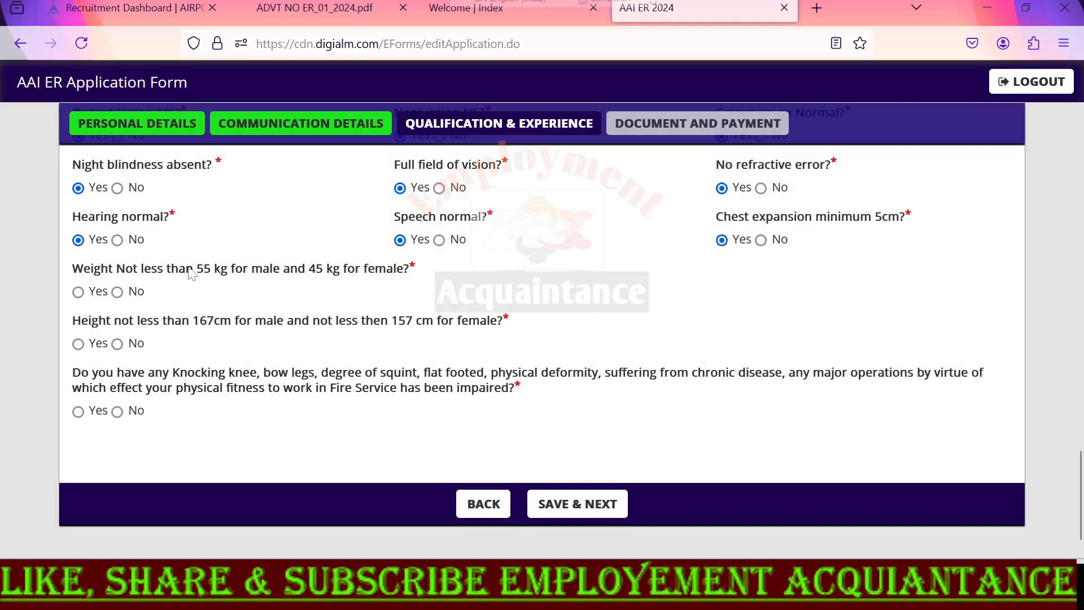
# - Answer Yes to the minimum weight (55 kg male, 45 kg female) and minimum height (167 cm male, 157 cm female) questions
pyautogui.moveTo(79, 269); pyautogui.dragTo(89, 288)
pyautogui.click(226, 288)
pyautogui.moveTo(197, 270); pyautogui.dragTo(227, 271)
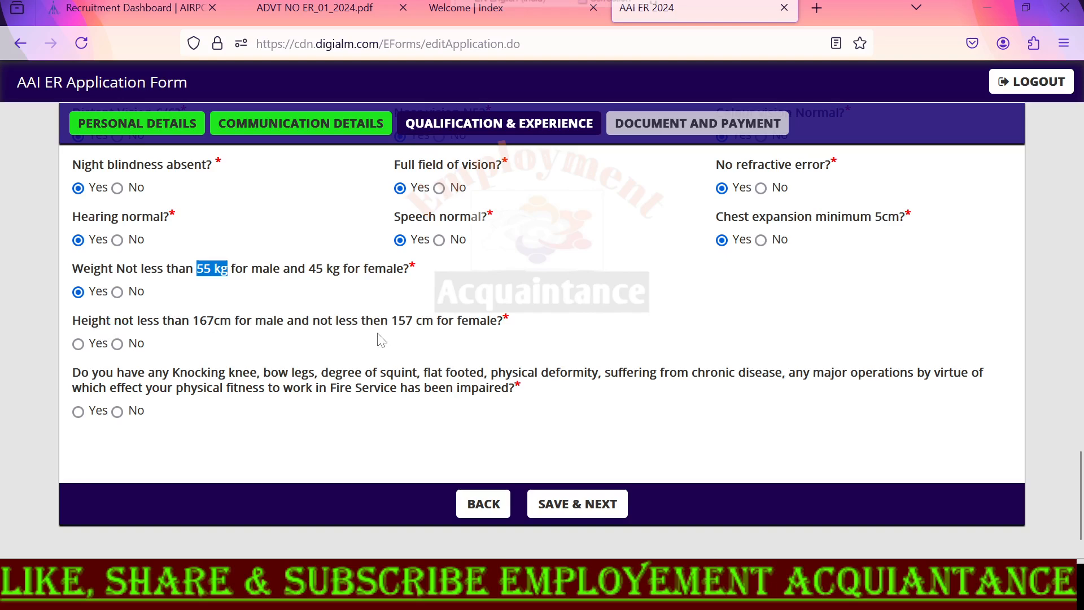
pyautogui.click(78, 344)
pyautogui.click(41, 372)
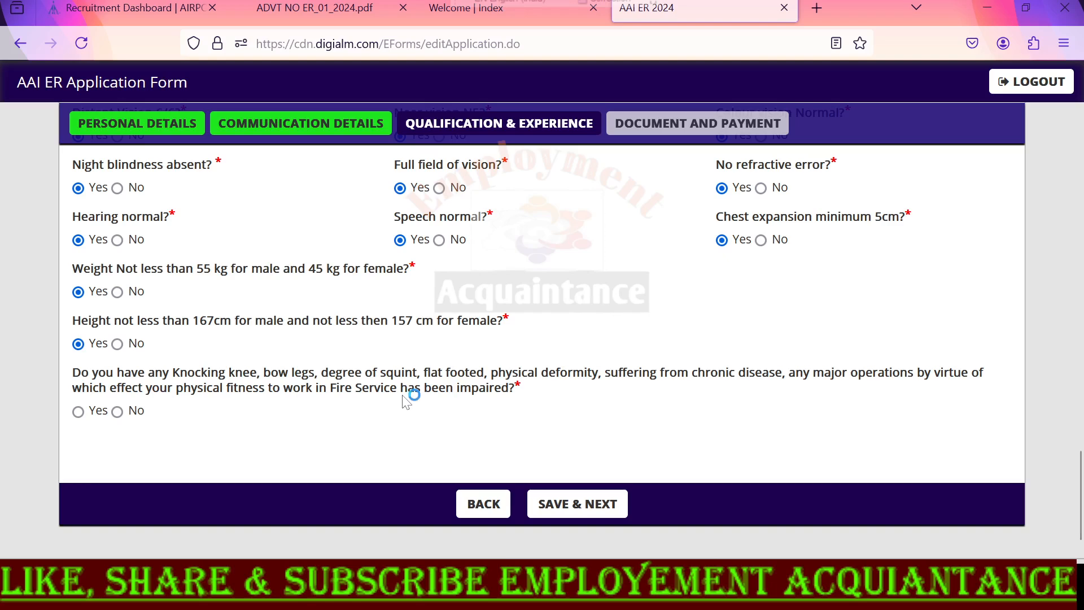
# - Try Yes for the physical deformity and chronic disease question, finally answering No, and save the section to continue to documents and payment
pyautogui.click(82, 417)
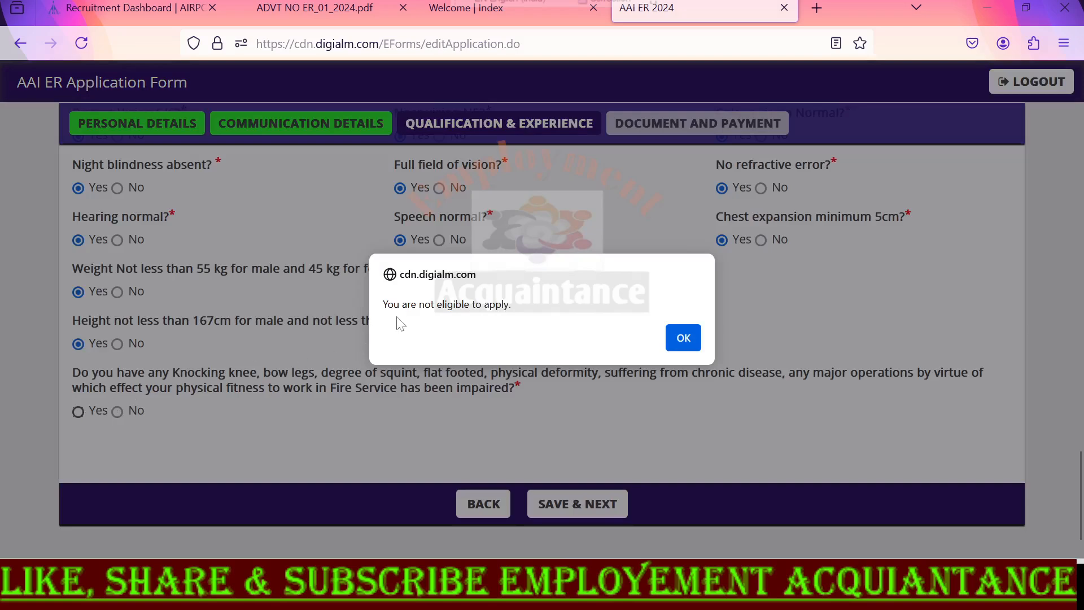
pyautogui.moveTo(384, 305); pyautogui.dragTo(511, 304)
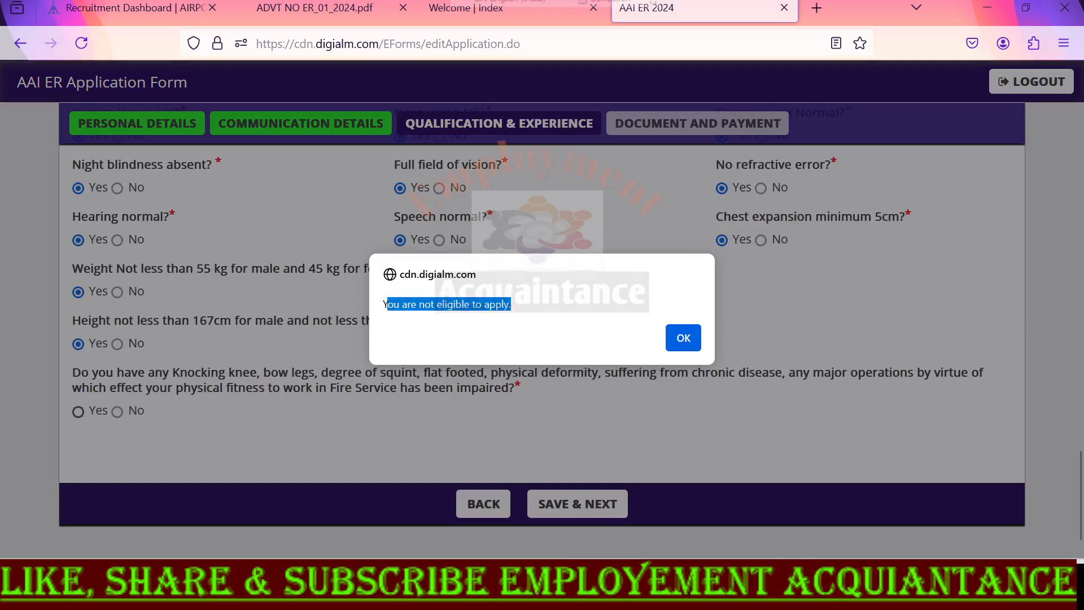
pyautogui.click(683, 338)
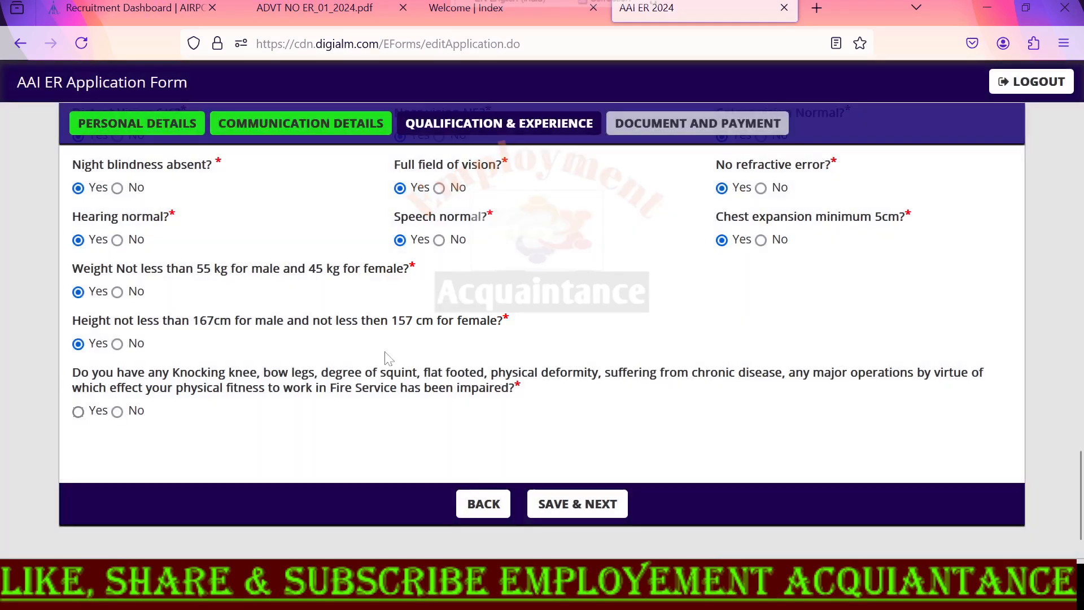
pyautogui.click(118, 411)
pyautogui.click(598, 507)
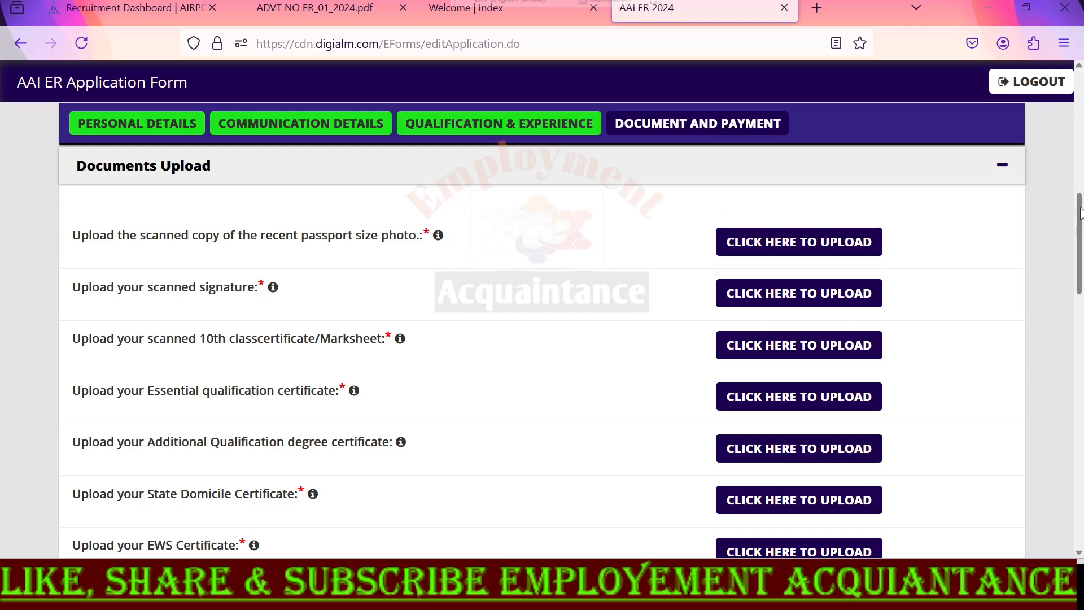
# - Examine the file size and format instructions for the photo, signature, qualification, domicile, EWS and driving license uploads
pyautogui.scroll(-2, 1080, 212)
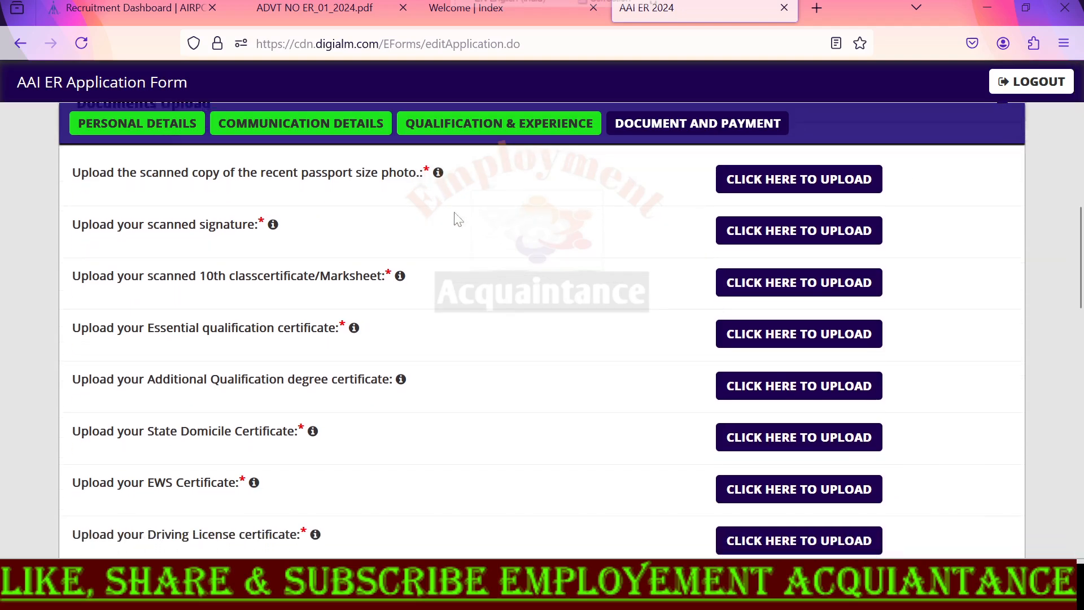
pyautogui.moveTo(439, 174)
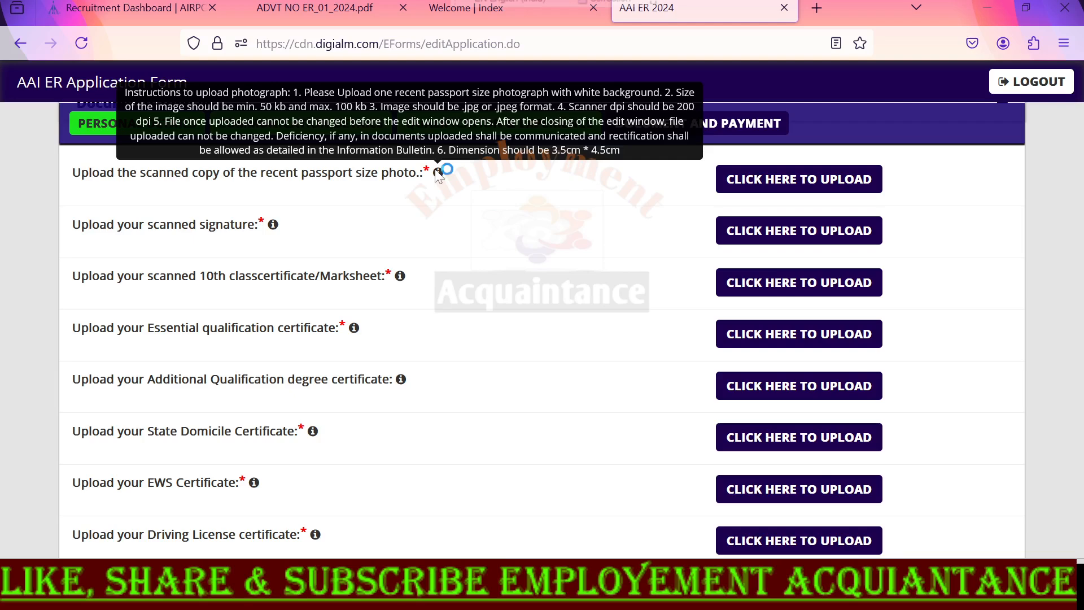
pyautogui.moveTo(273, 226)
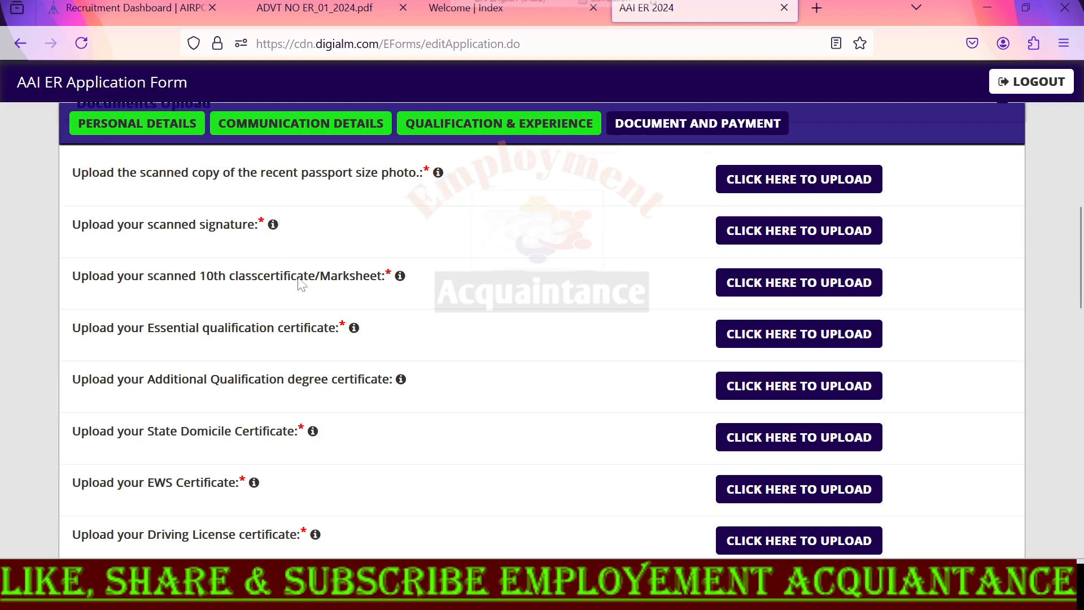
pyautogui.moveTo(400, 281)
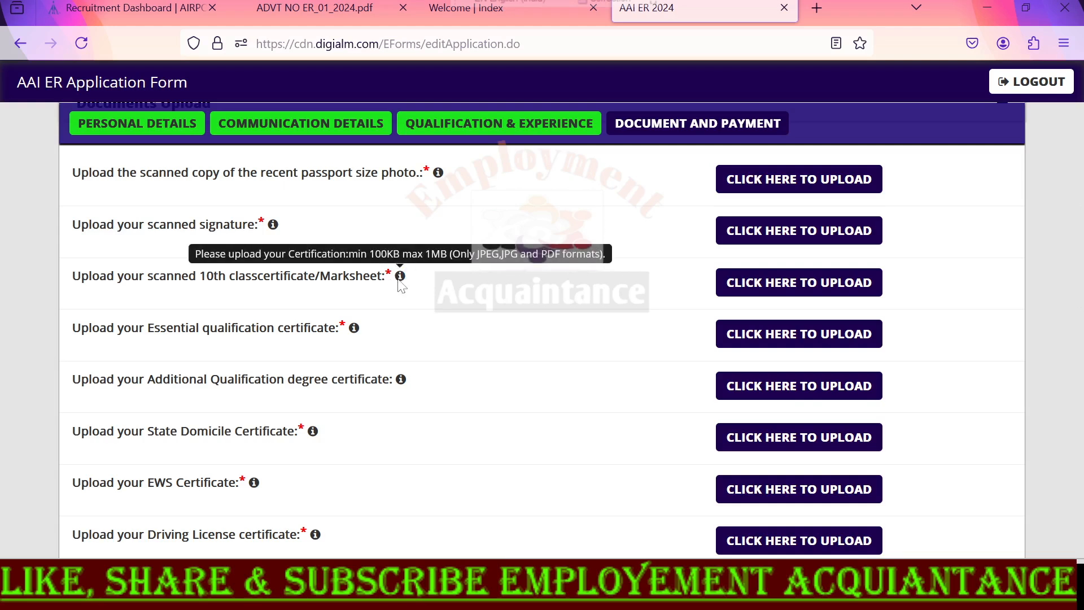
pyautogui.moveTo(354, 331)
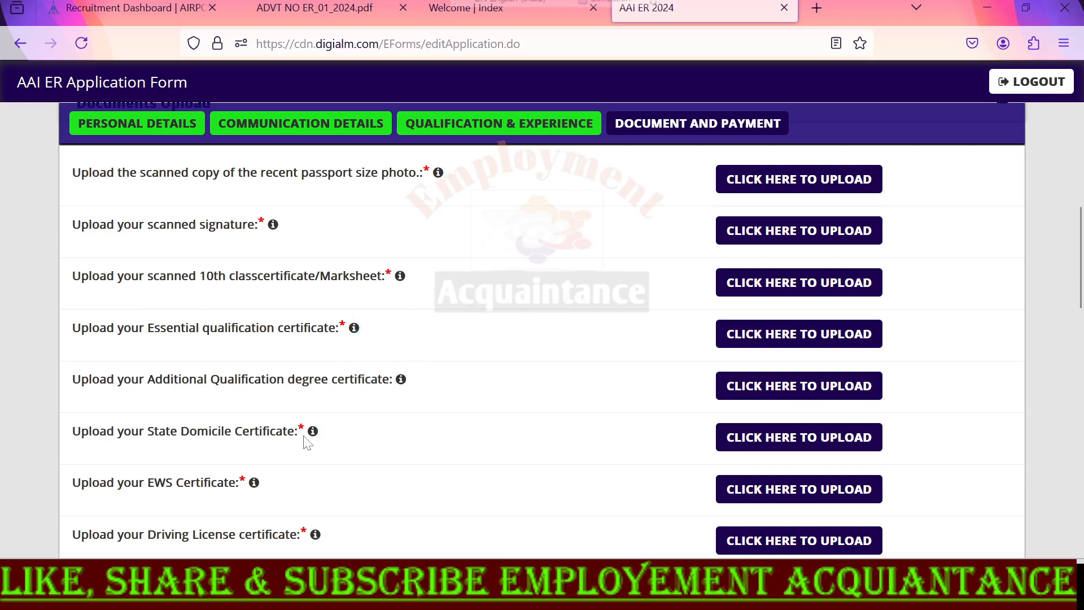
pyautogui.moveTo(313, 437)
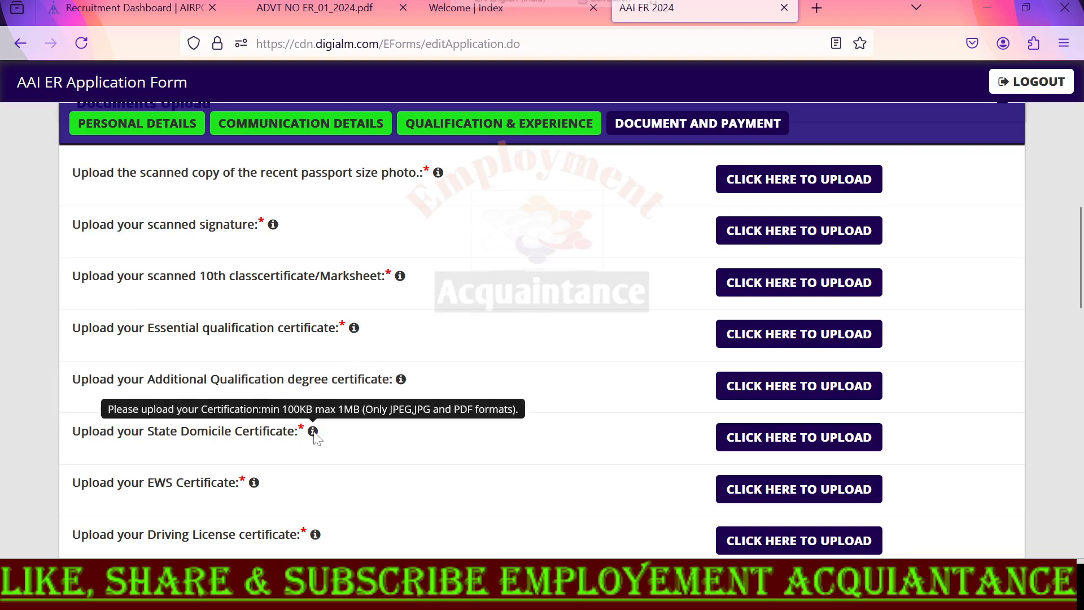
pyautogui.moveTo(253, 487)
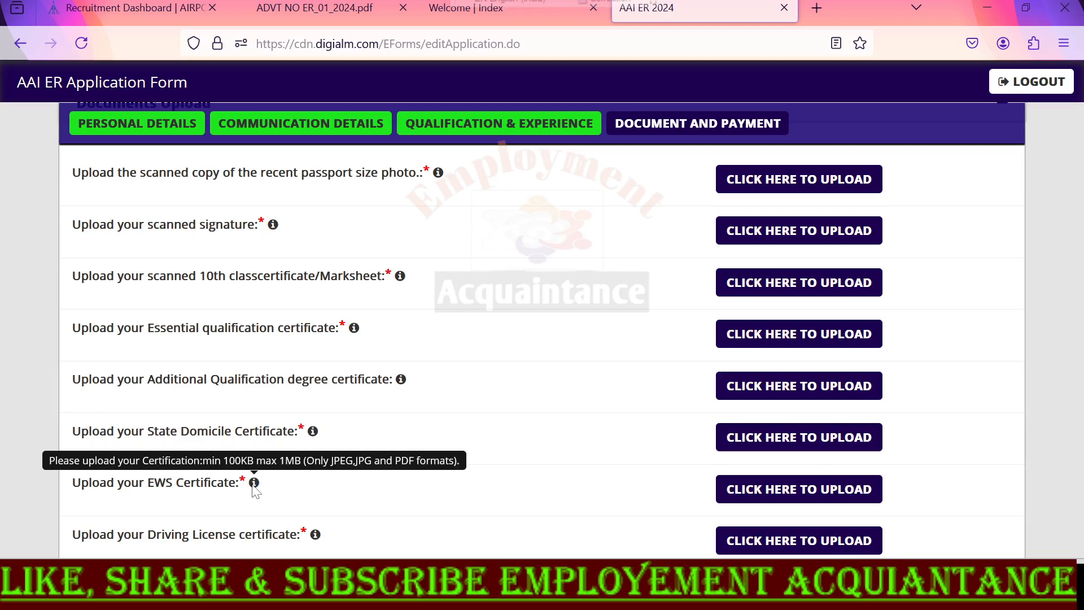
pyautogui.scroll(-2, 63, 449)
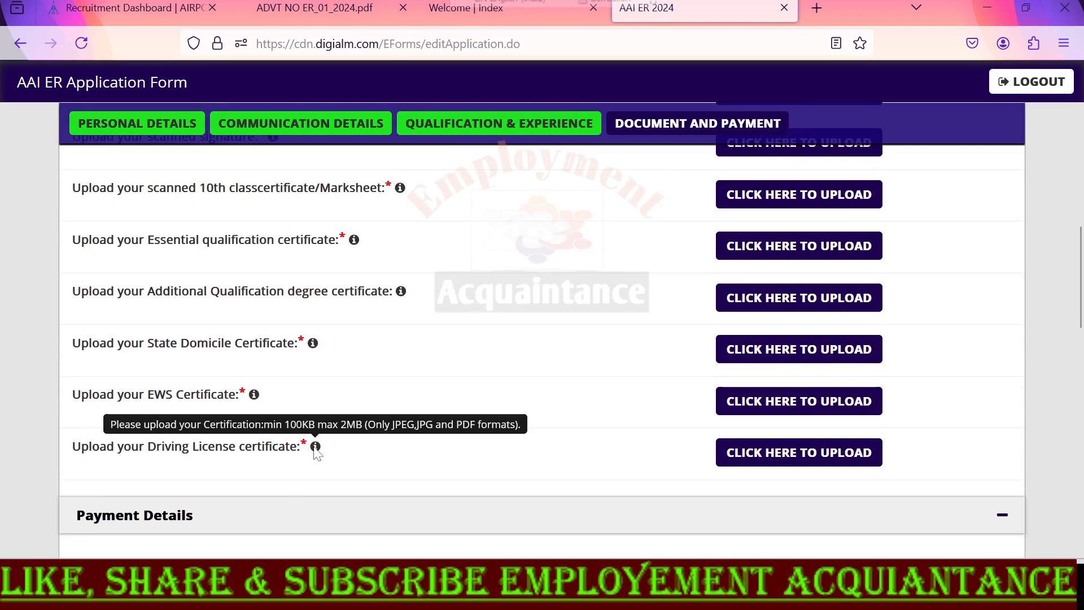
pyautogui.scroll(3, 728, 372)
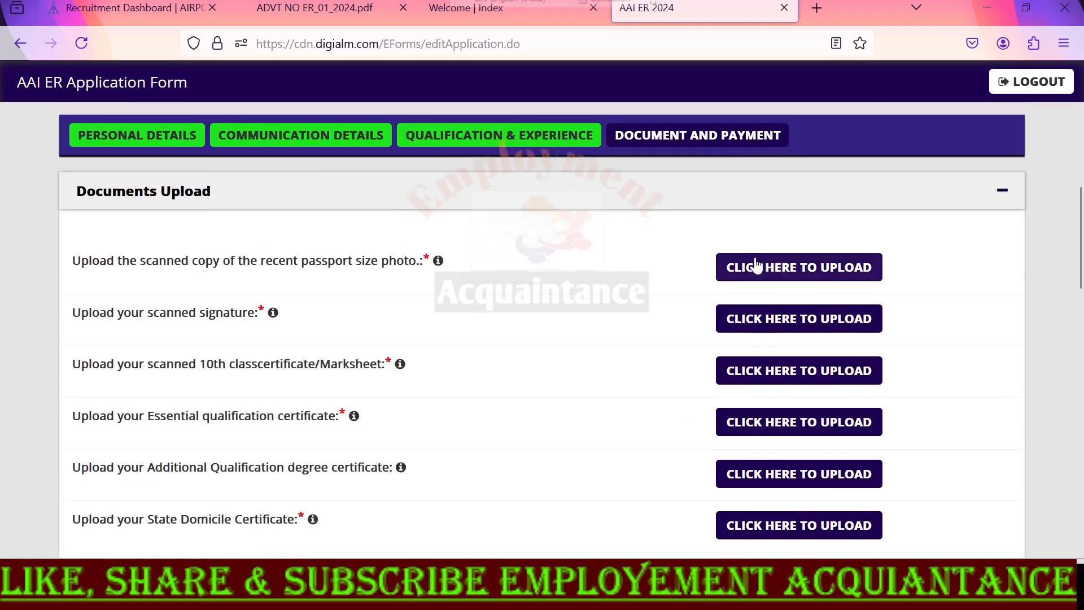
# - Open the passport size photo upload, read the photograph size, format and dimension instructions, and close the upload window
pyautogui.click(851, 264)
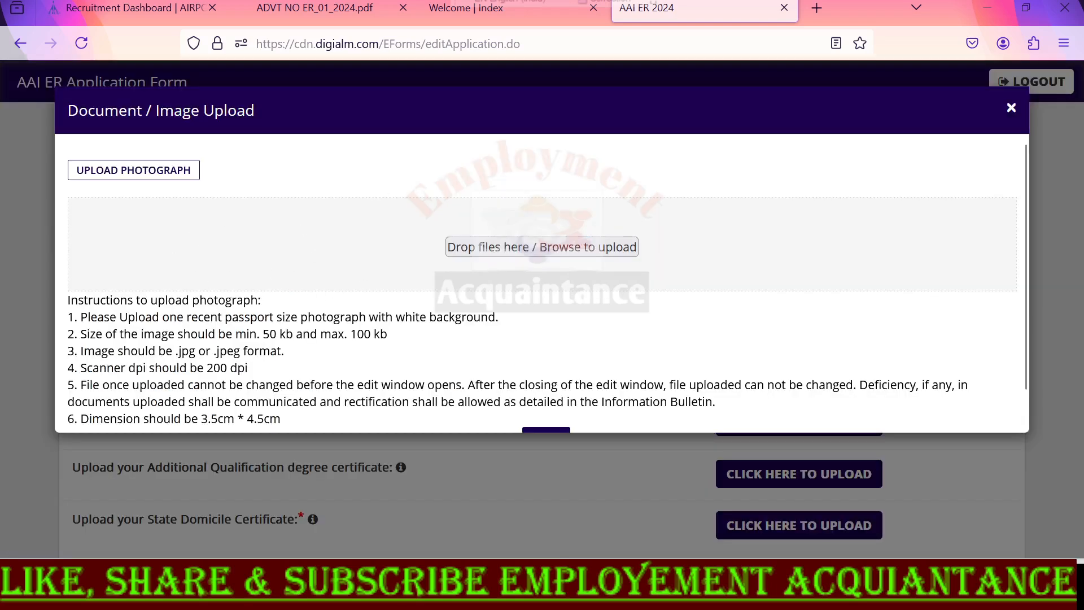
pyautogui.moveTo(80, 317); pyautogui.dragTo(282, 420)
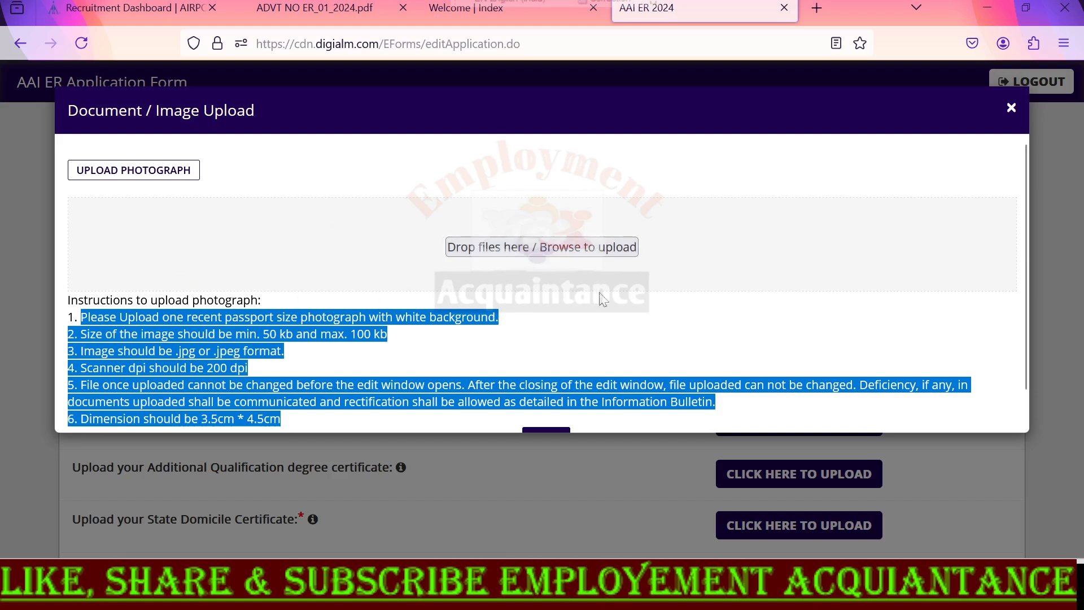
pyautogui.scroll(-1, 585, 390)
pyautogui.click(548, 407)
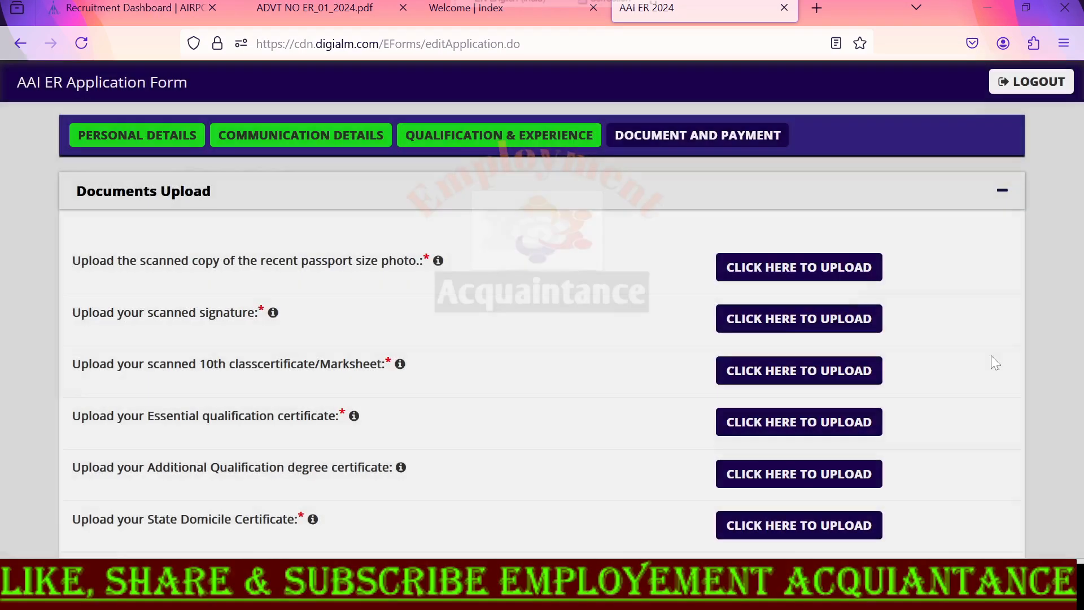
# - Choose Online as the payment mode below the payment details
pyautogui.scroll(-6, 627, 362)
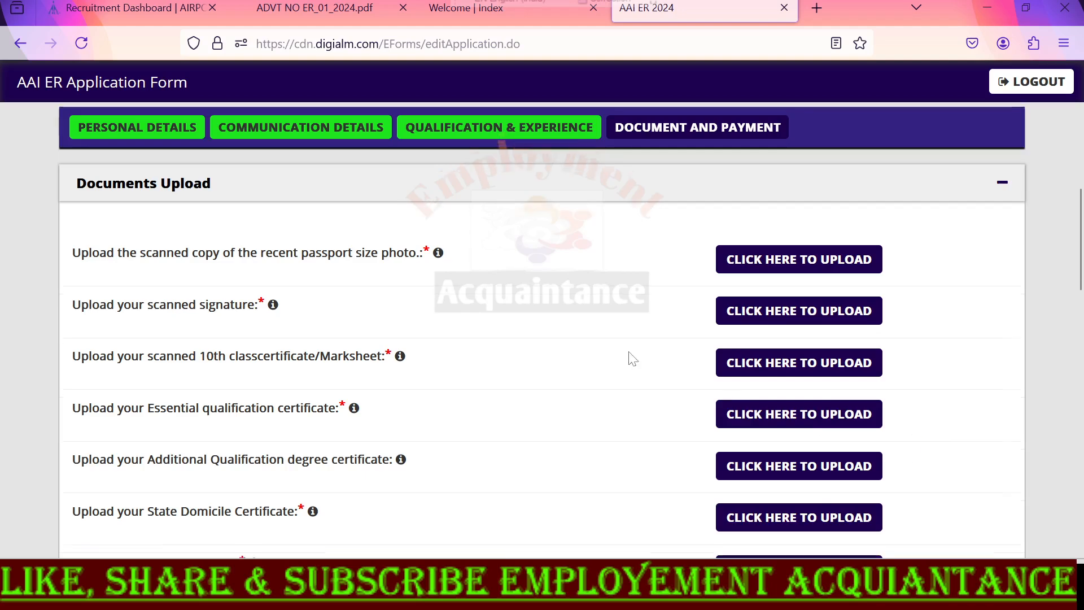
pyautogui.scroll(-2, 473, 394)
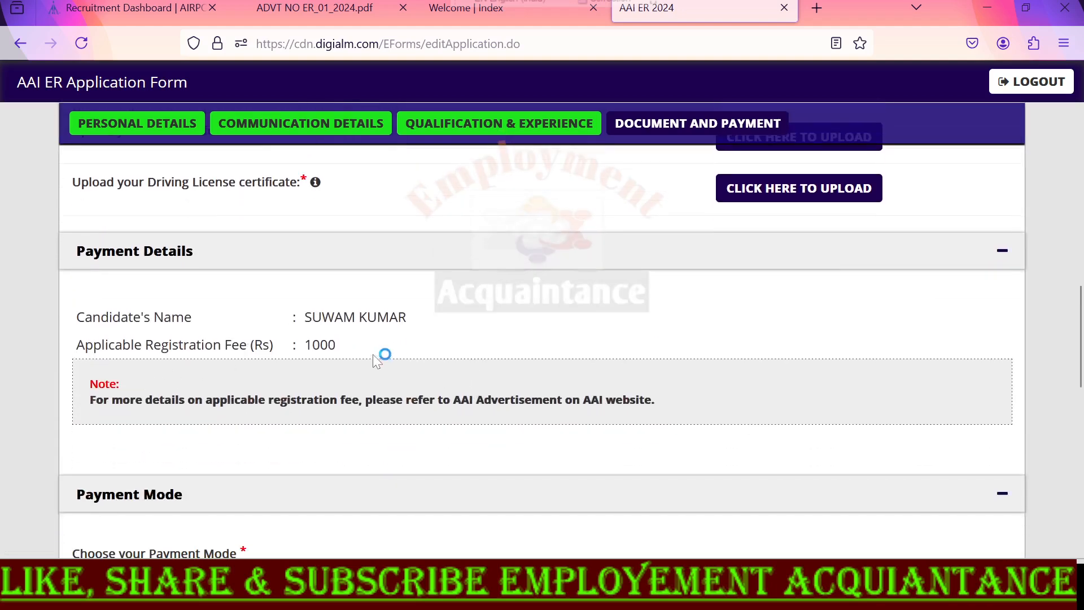
pyautogui.scroll(-5, 373, 354)
pyautogui.click(78, 310)
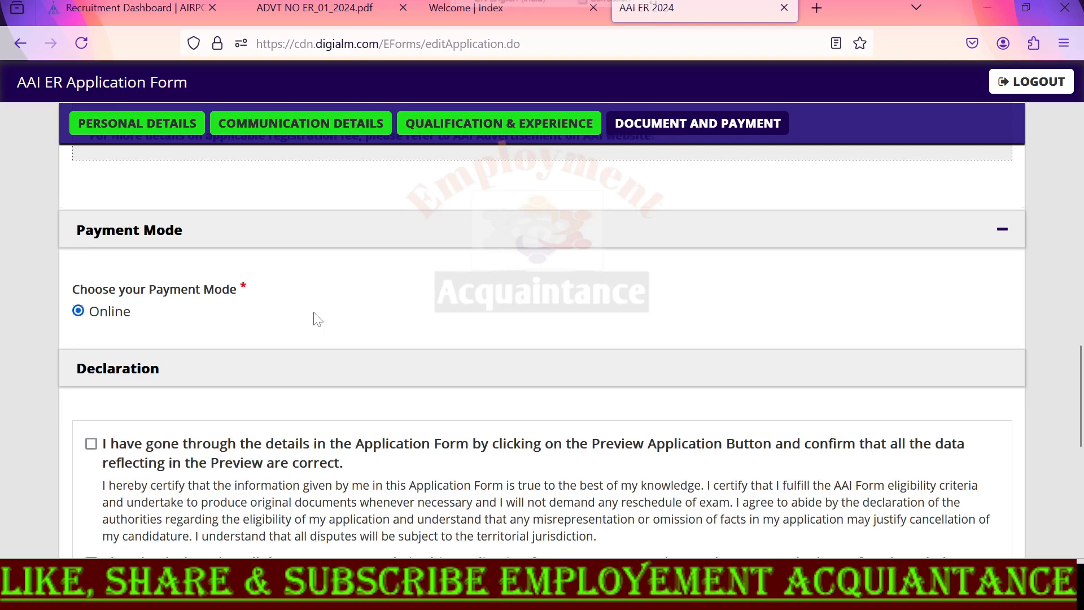
# - Accept all five declaration statements, from the application preview confirmation through to I Agree
pyautogui.scroll(-2, 318, 319)
pyautogui.scroll(-2, 83, 342)
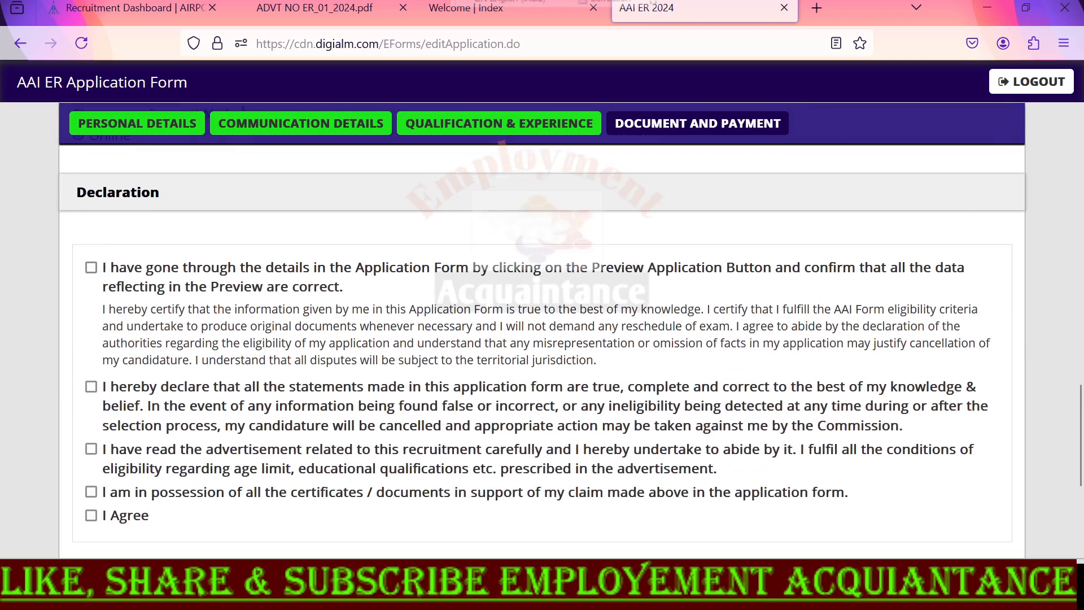
pyautogui.scroll(-2, 145, 490)
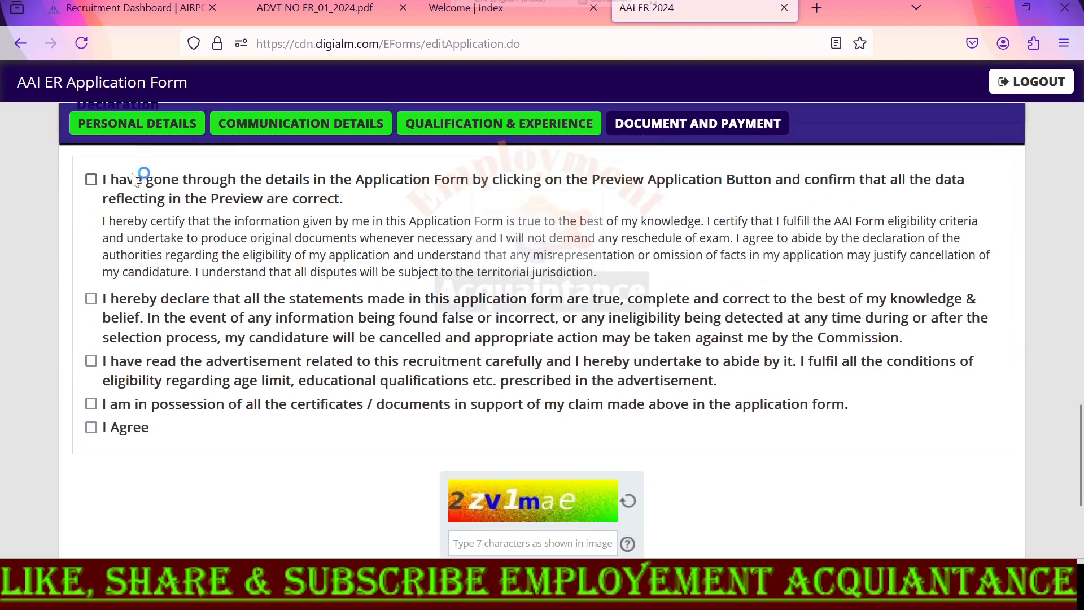
pyautogui.scroll(-1, 106, 188)
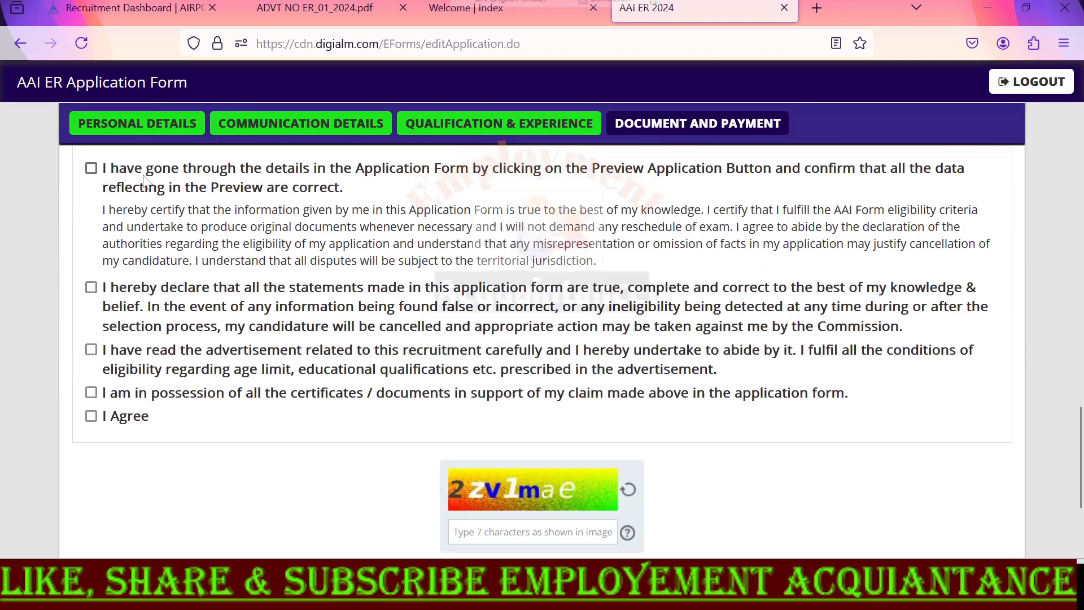
pyautogui.moveTo(596, 167); pyautogui.dragTo(724, 170)
pyautogui.click(91, 169)
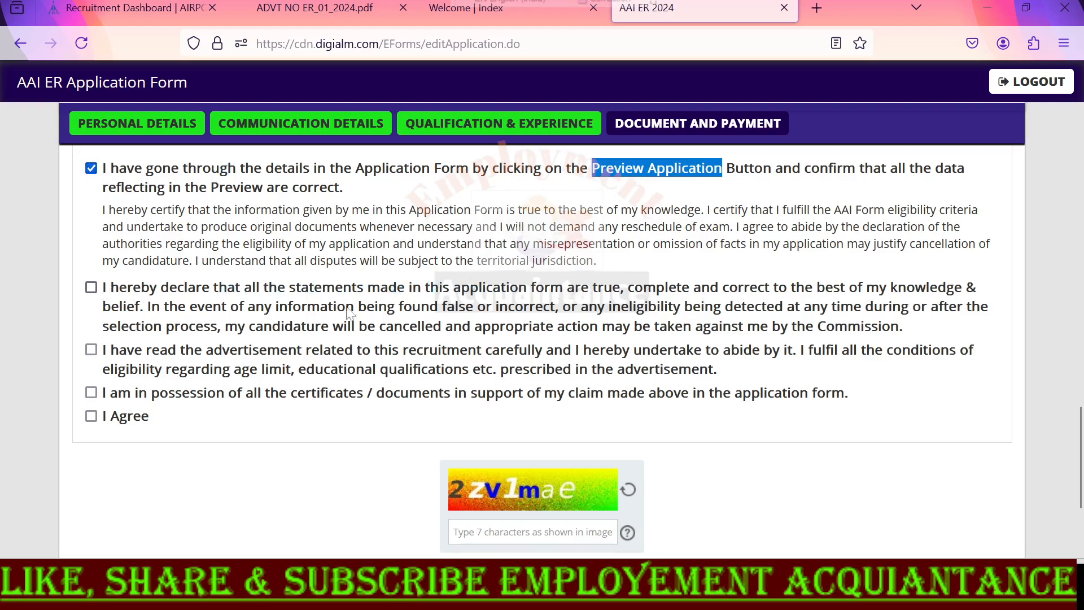
pyautogui.click(91, 287)
pyautogui.click(91, 350)
pyautogui.click(91, 393)
pyautogui.click(91, 415)
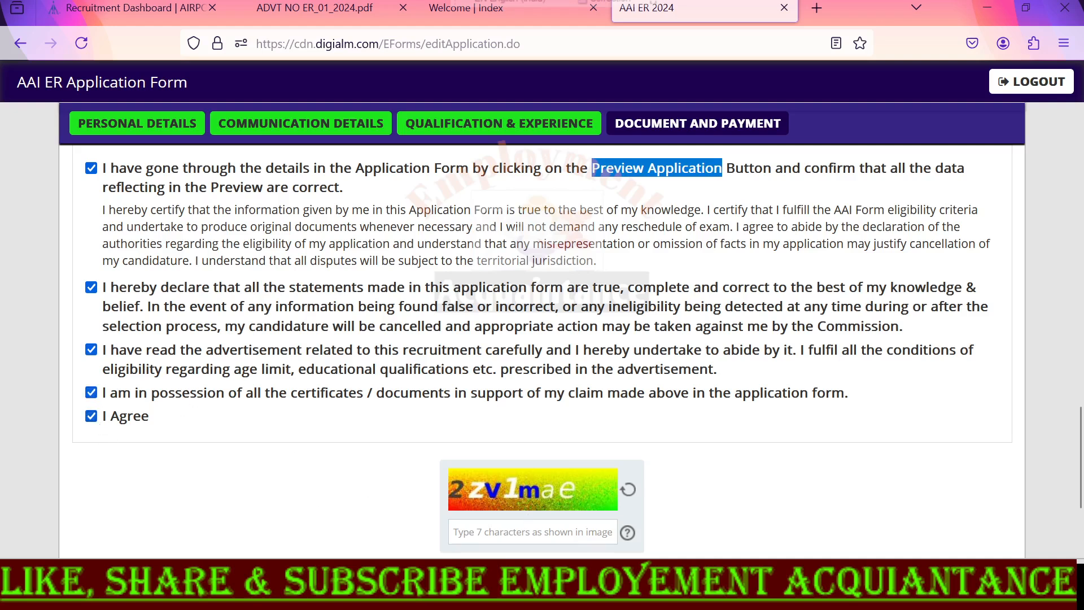
# - Fill in the captcha characters below the declaration, try to submit the application, and read the message about the photograph
pyautogui.scroll(-3, 419, 478)
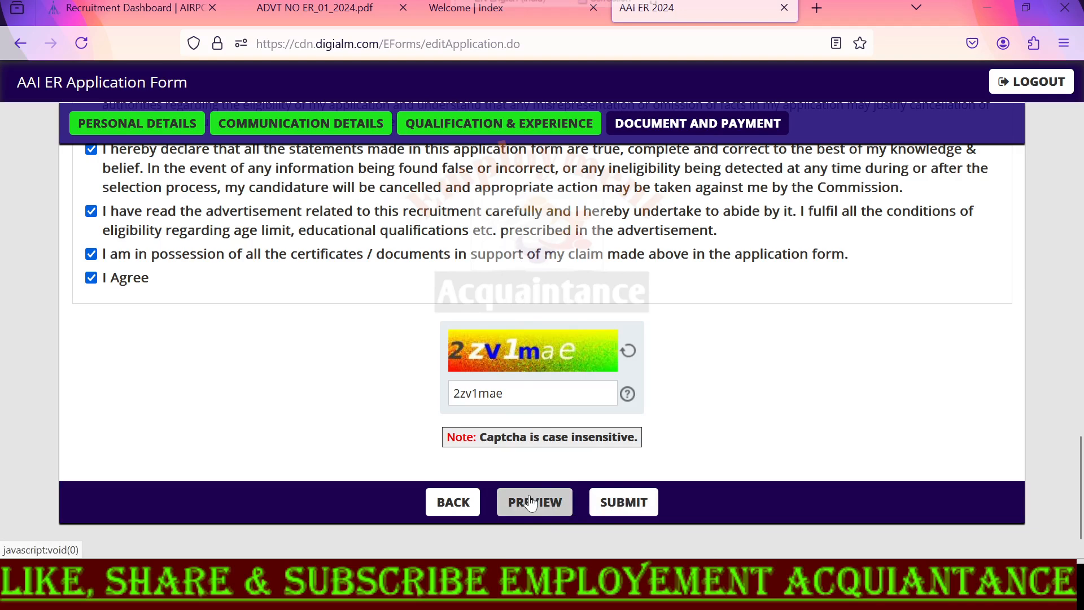
pyautogui.click(631, 507)
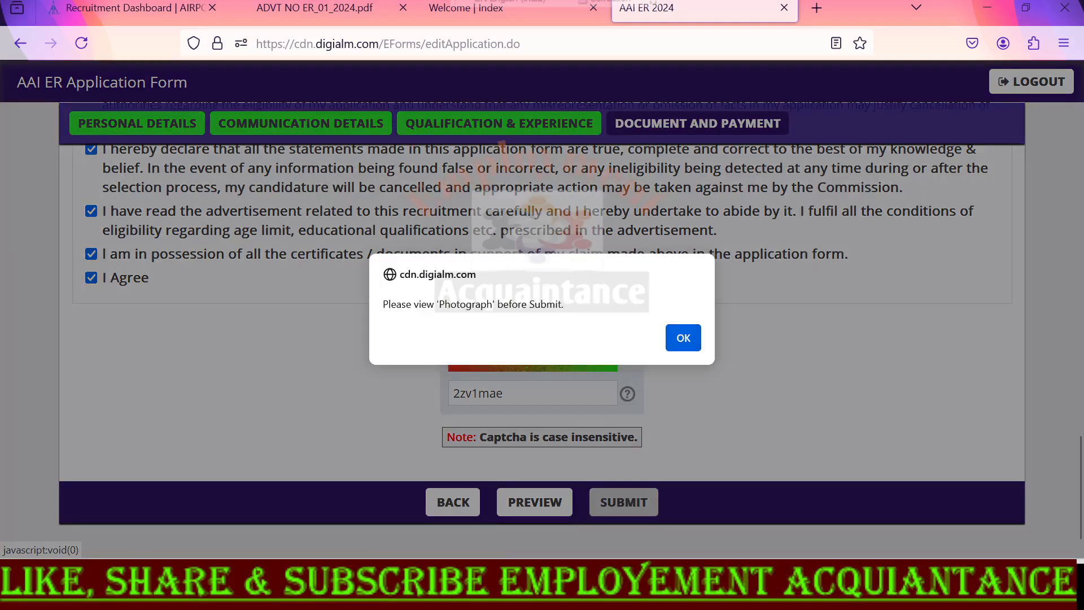
pyautogui.moveTo(383, 304); pyautogui.dragTo(563, 305)
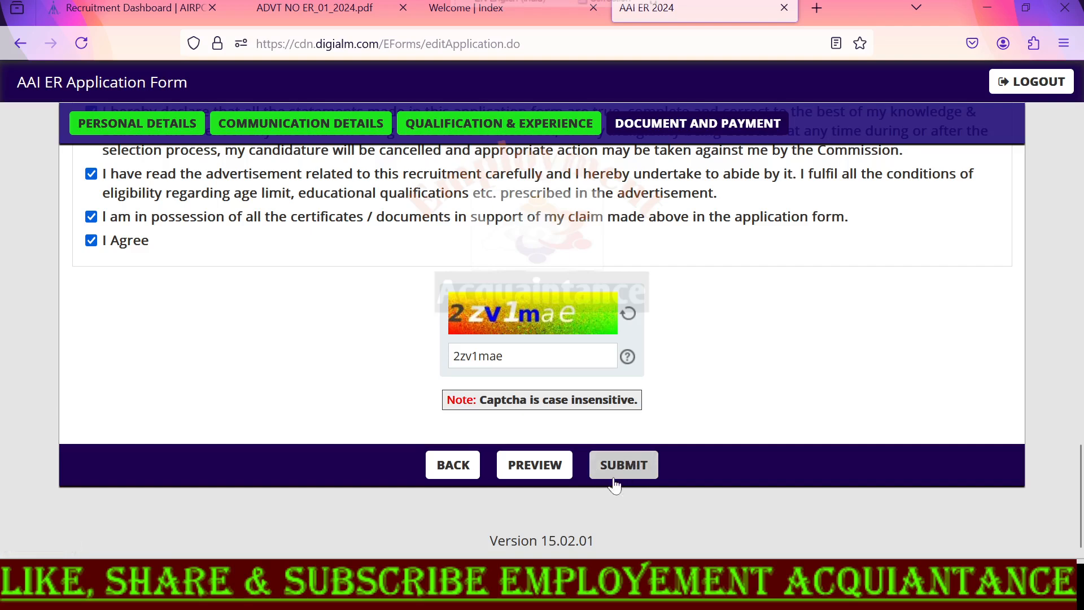
# - Submit the application form and choose UPI as the payment method on the SBIePay Lite page
pyautogui.click(624, 465)
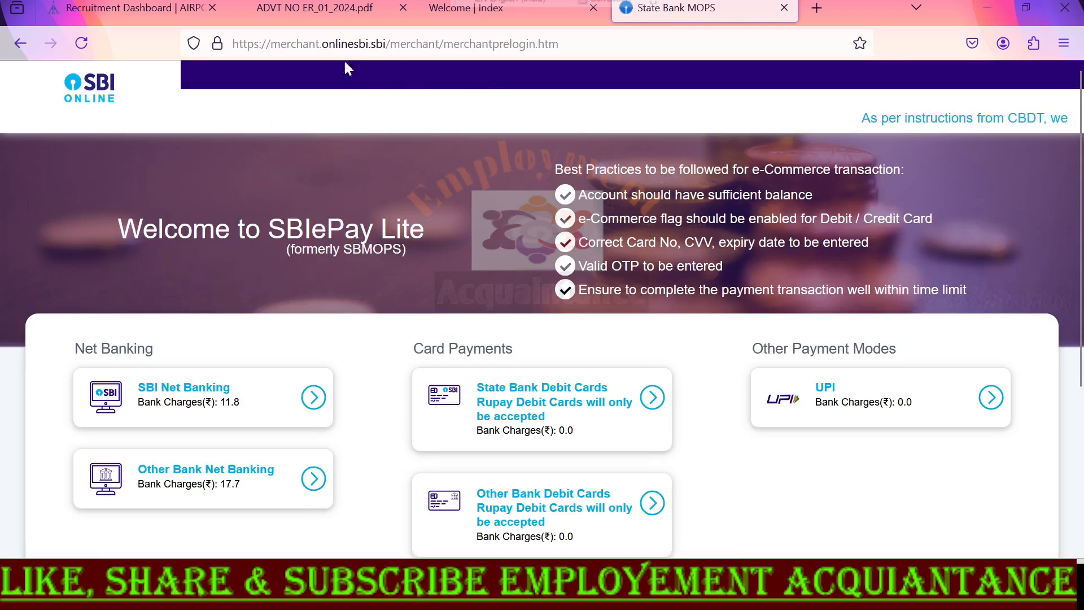
pyautogui.scroll(-3, 283, 266)
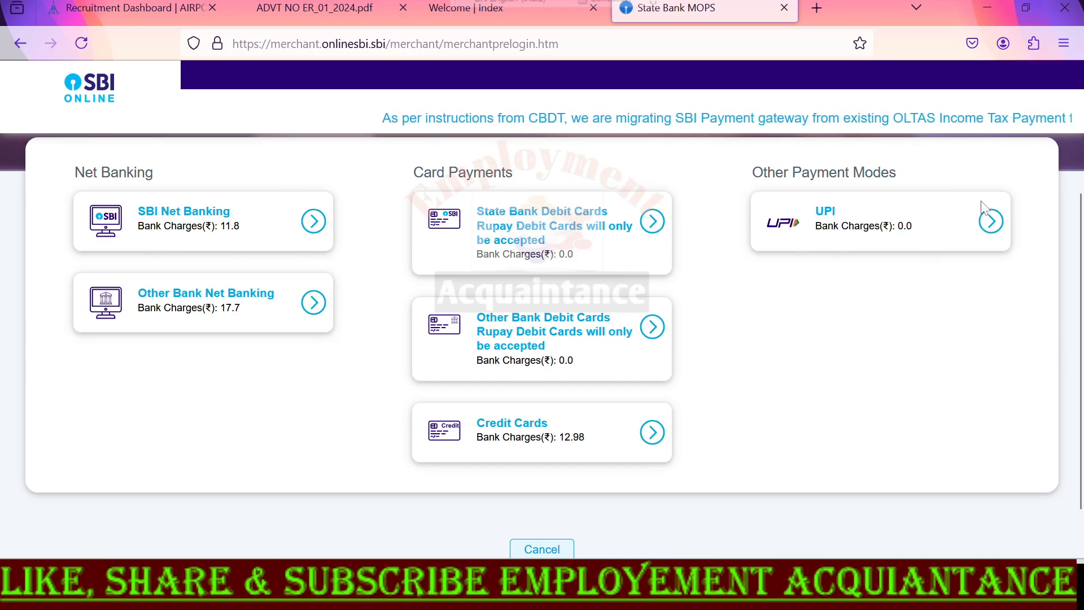
pyautogui.click(902, 239)
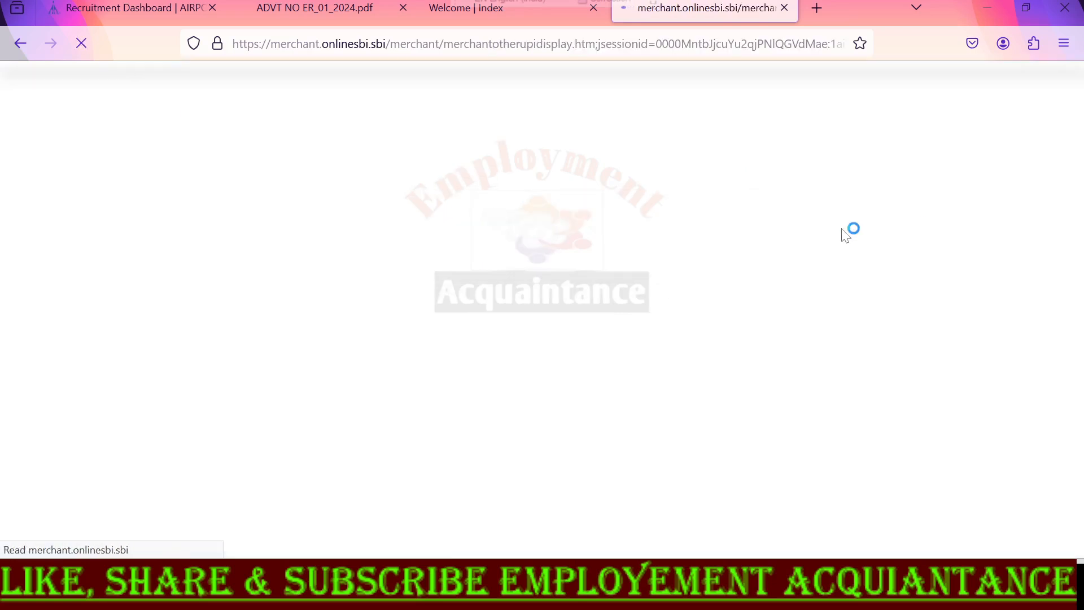